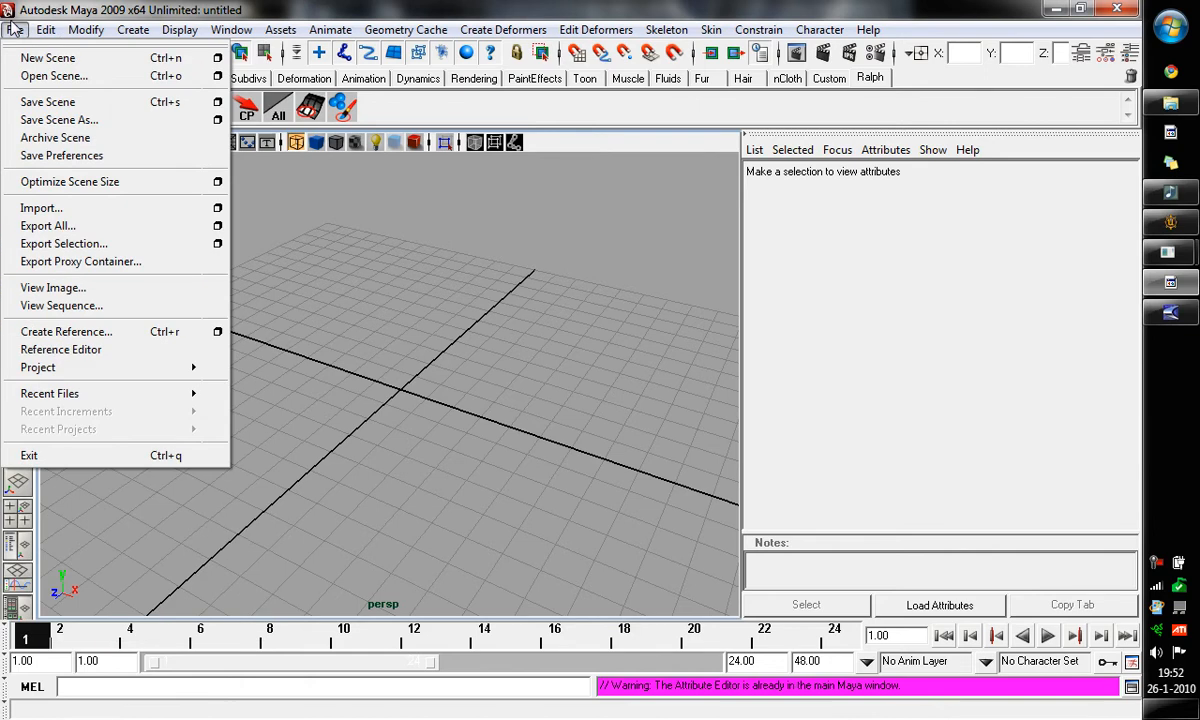
Open the FBX file "FR_idle_13 frank sinatra.fbx" from the Clean Anims folder in D:\MOCAP DATA
left_click(58, 80)
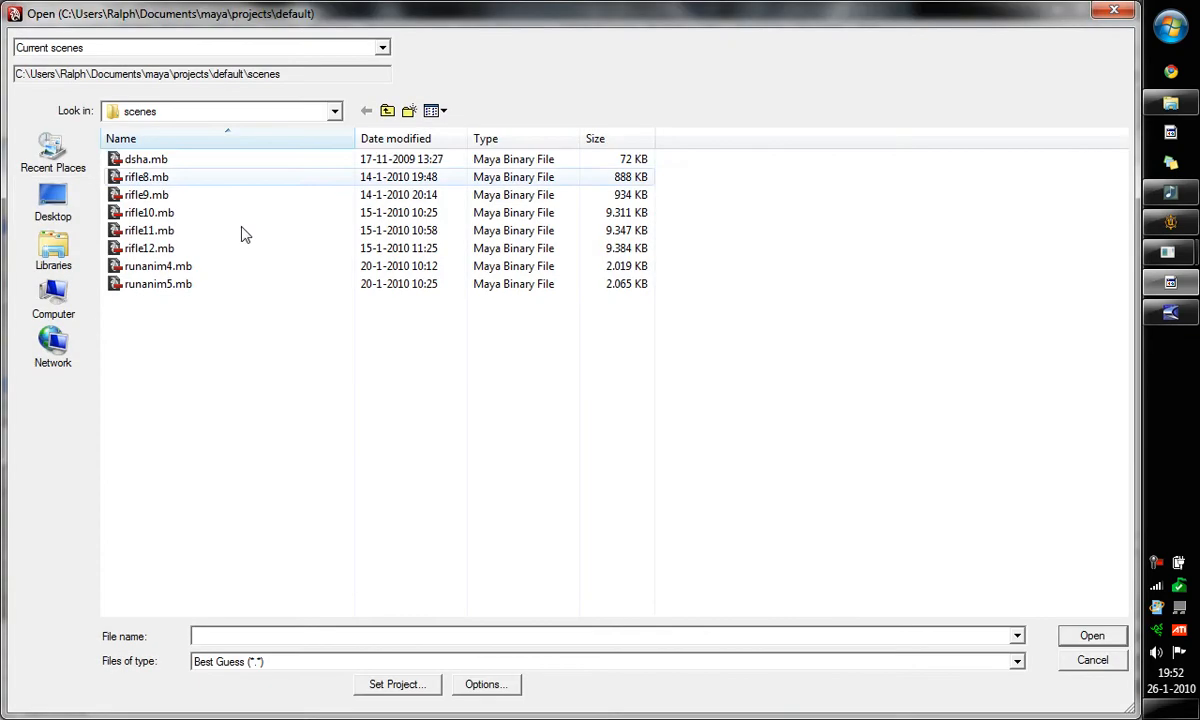
left_click(55, 300)
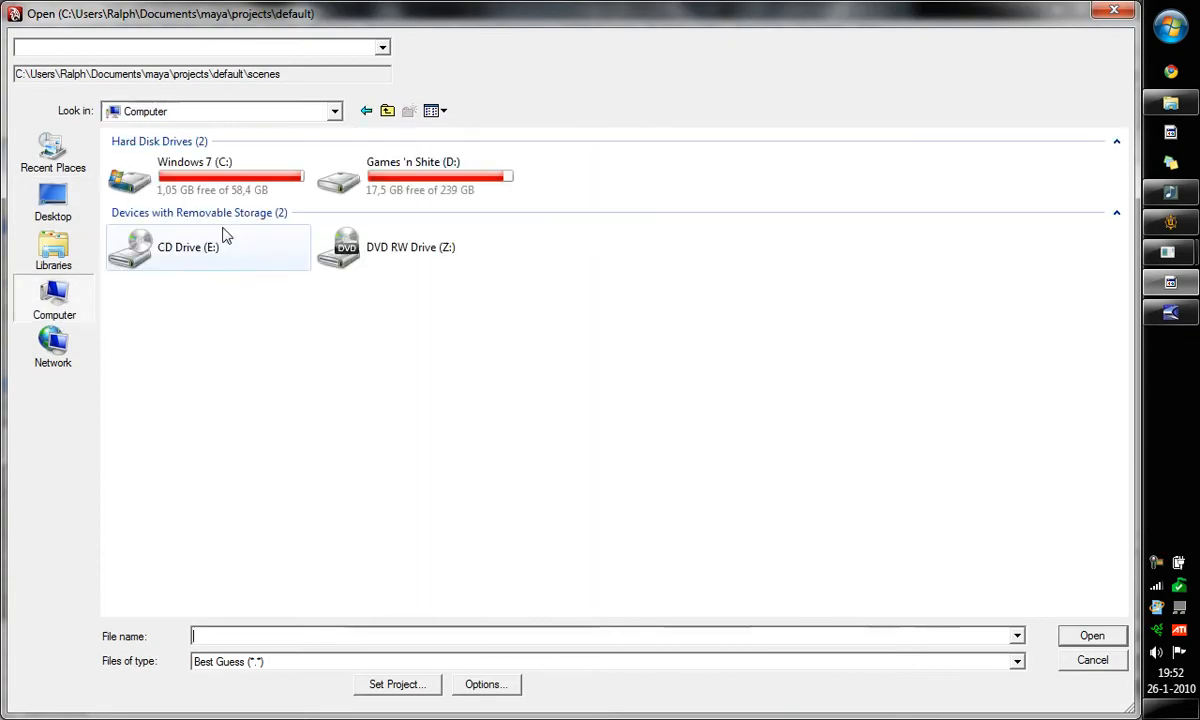
double_click(377, 192)
double_click(176, 212)
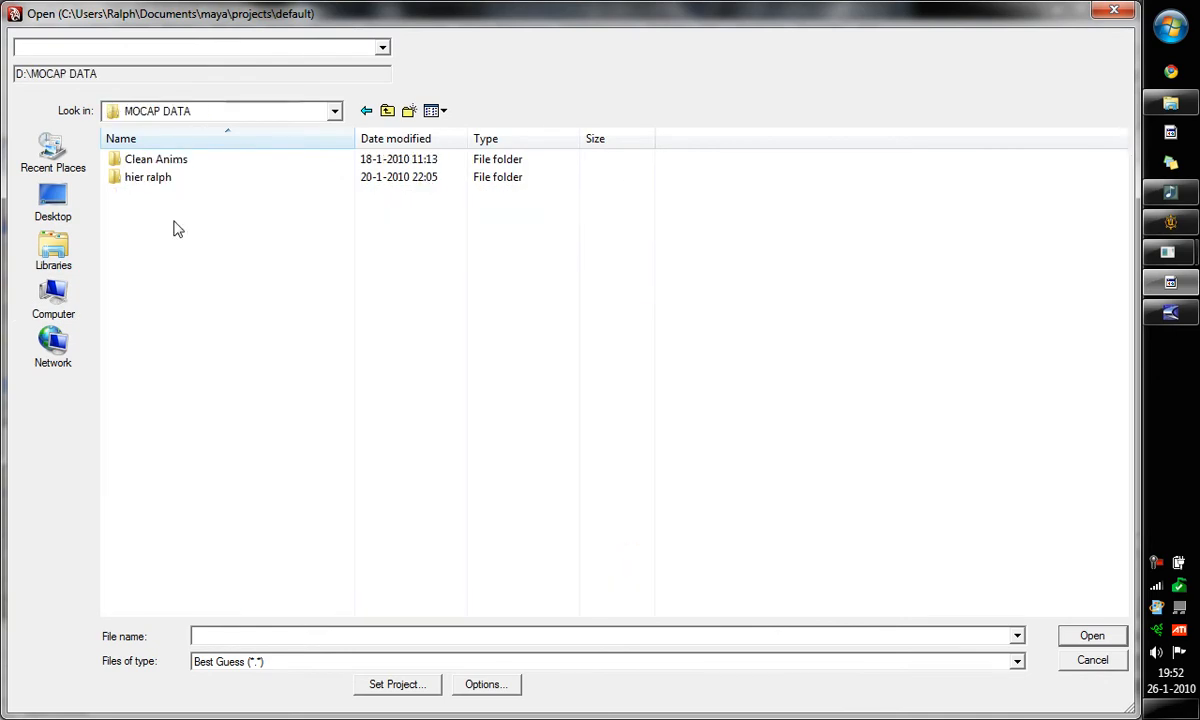
double_click(190, 160)
scroll(250, 400, "down", 2)
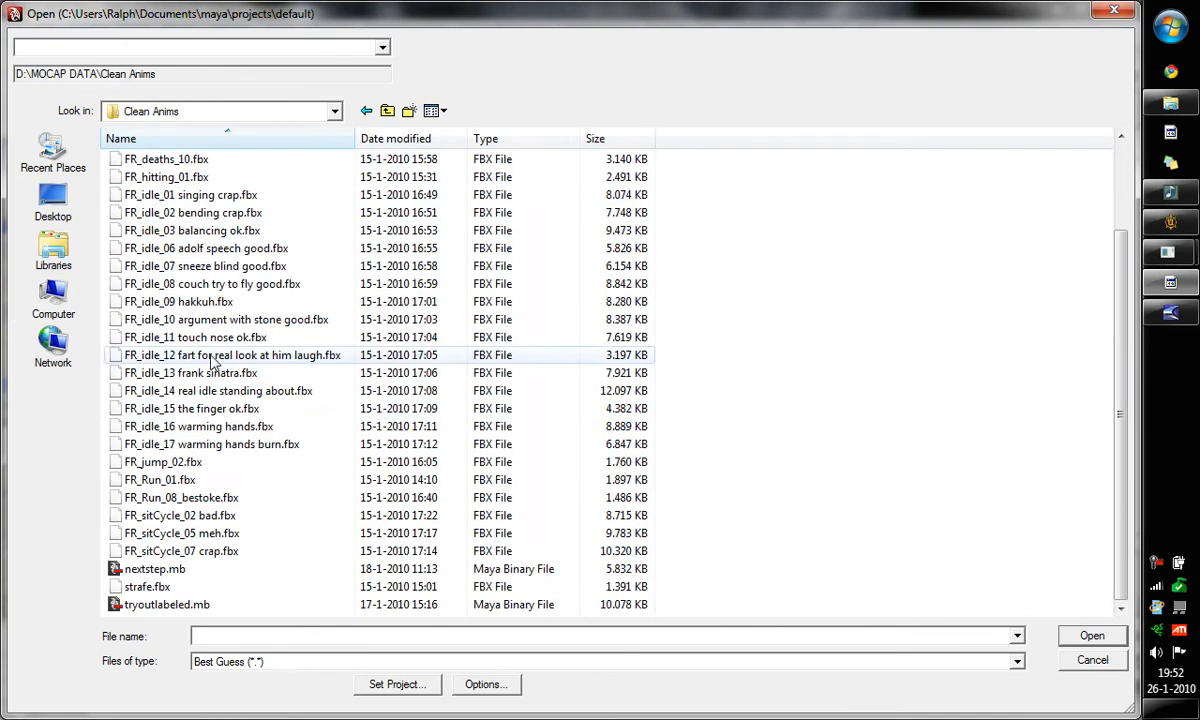
left_click(257, 376)
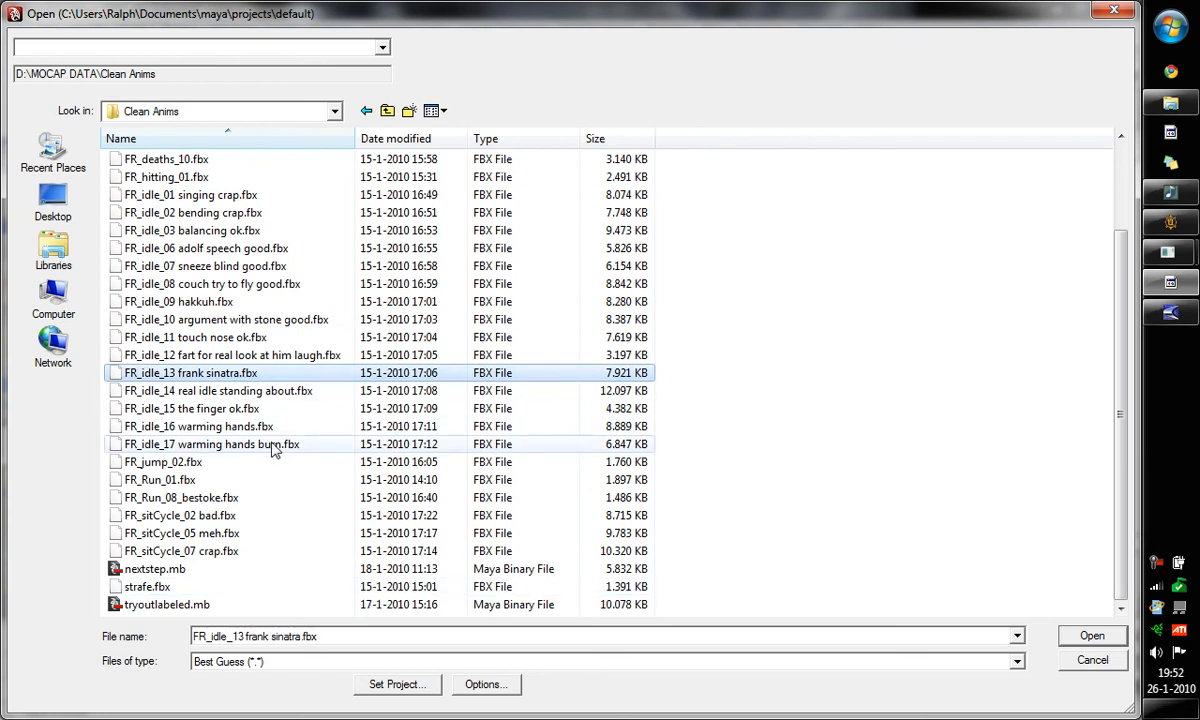
left_click(1093, 638)
left_click(600, 342)
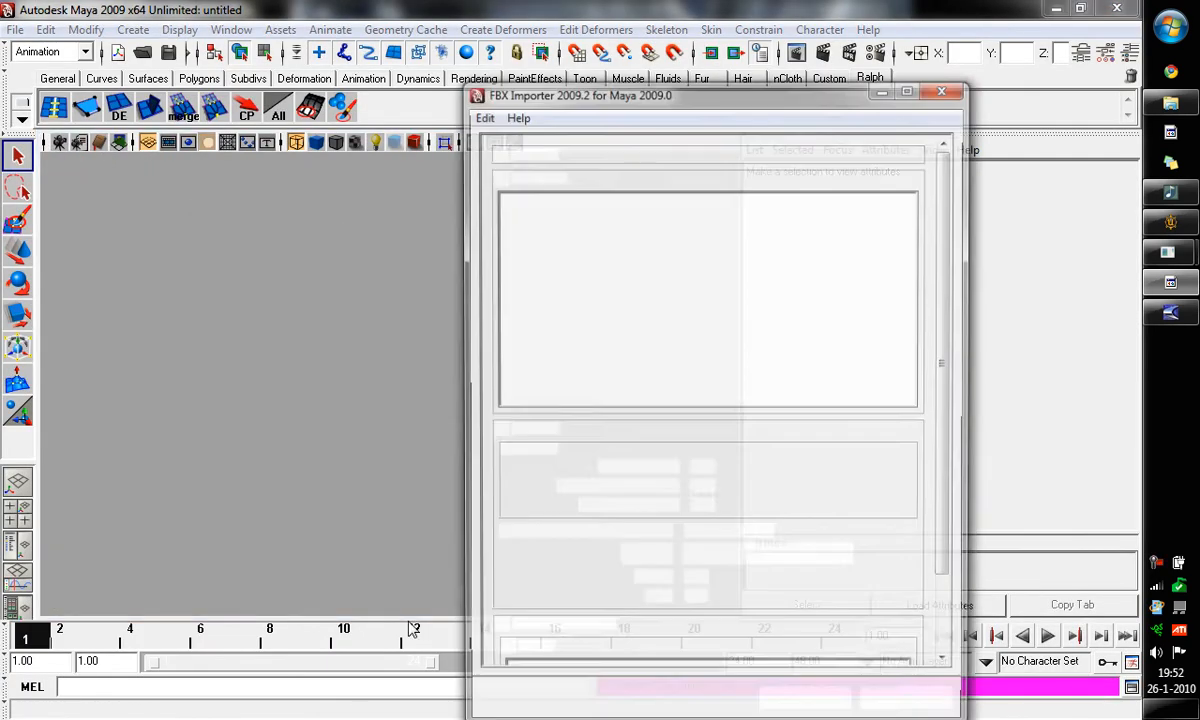
left_click(809, 709)
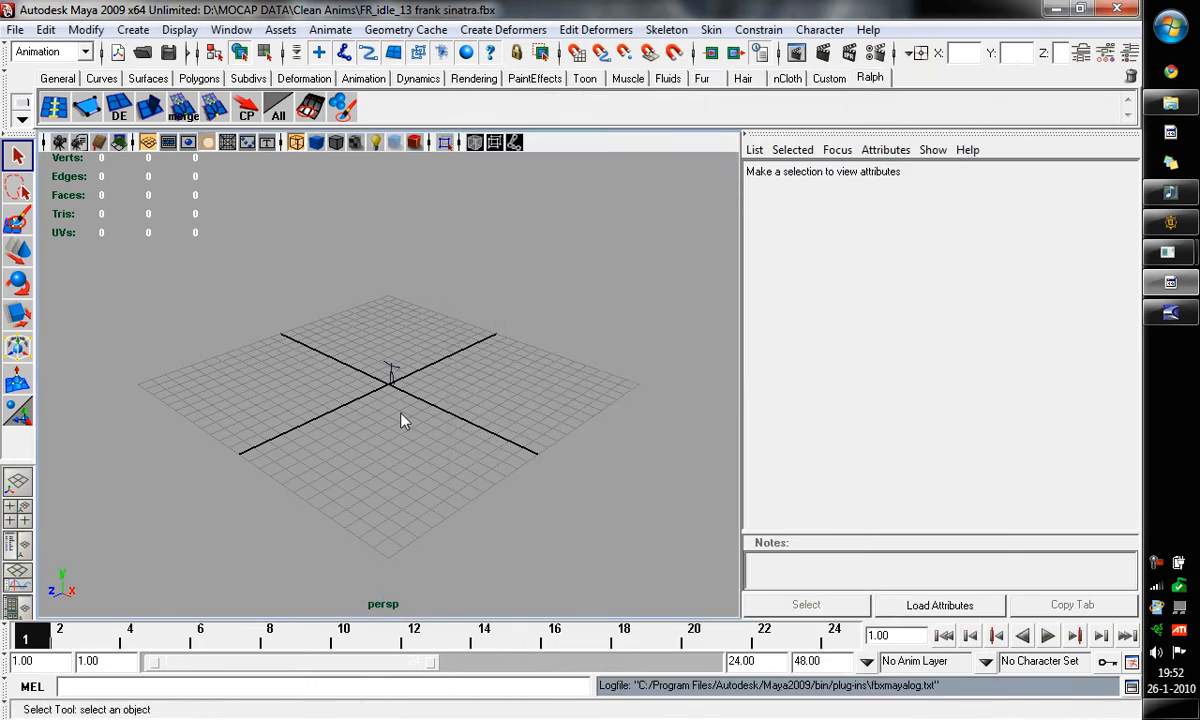
Frame the skeleton and set the end time of the playback range to 999
key("a")
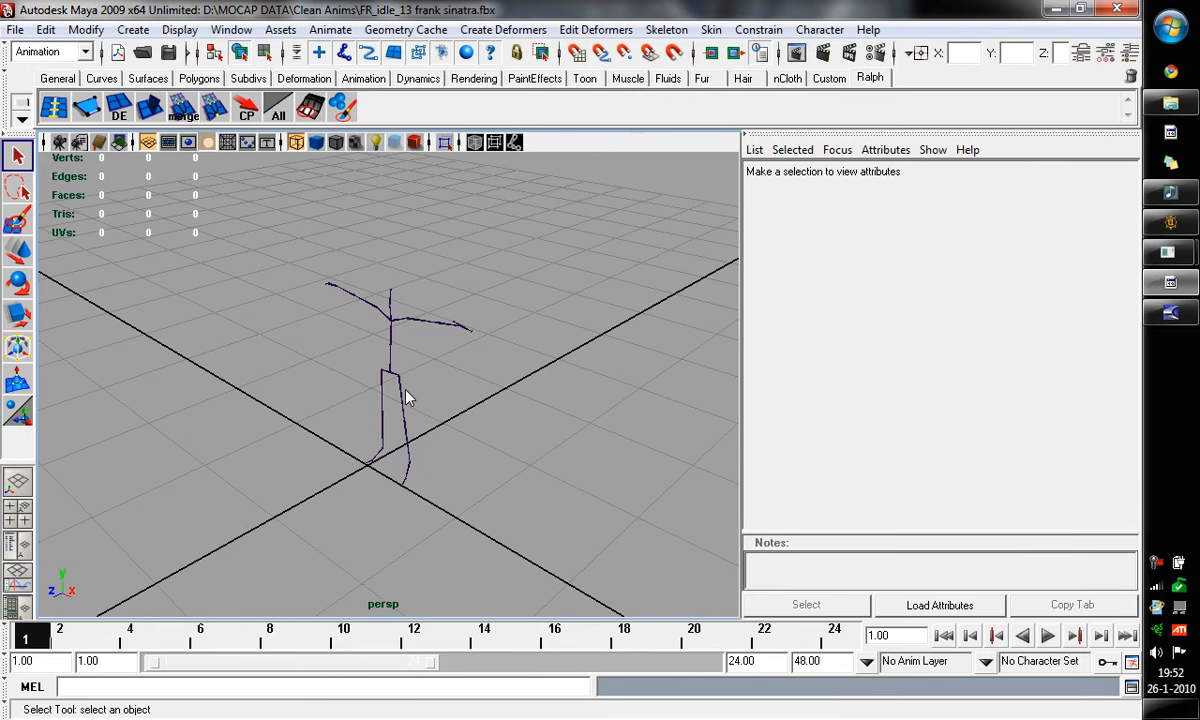
mouse_move(405, 397)
left_mouse_down("alt")
mouse_move(613, 394)
mouse_move(343, 407)
mouse_move(385, 400)
left_mouse_up("alt")
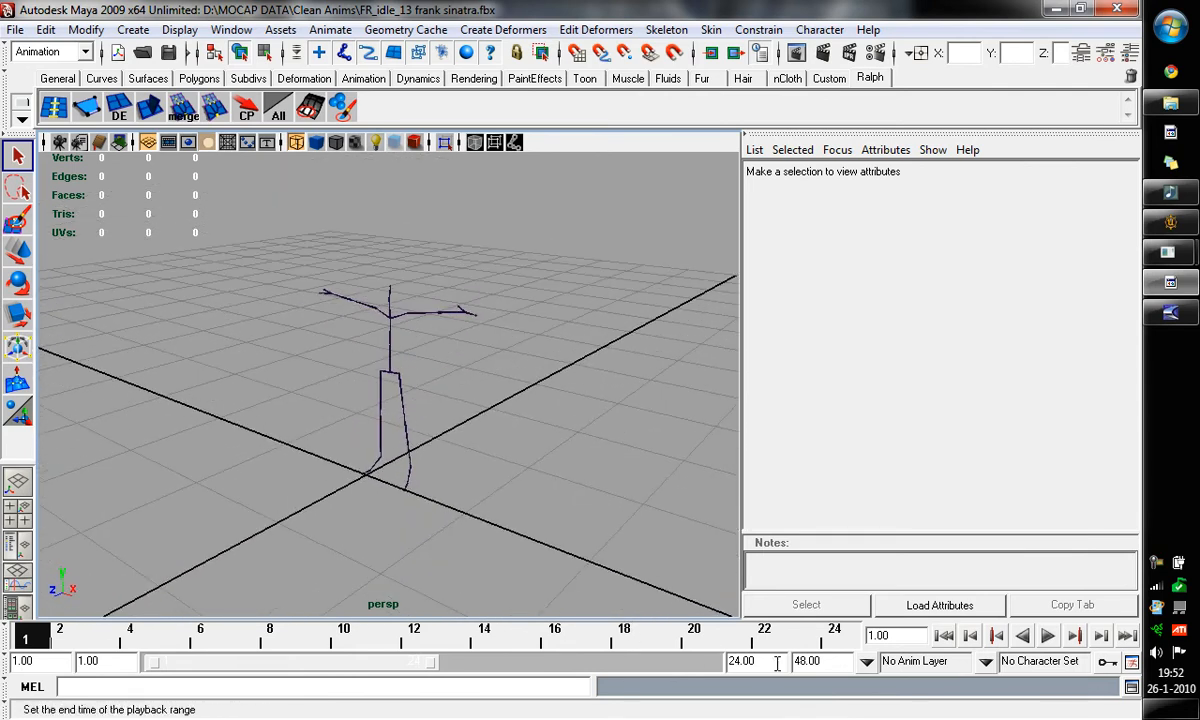
left_click_drag(777, 663, 630, 665)
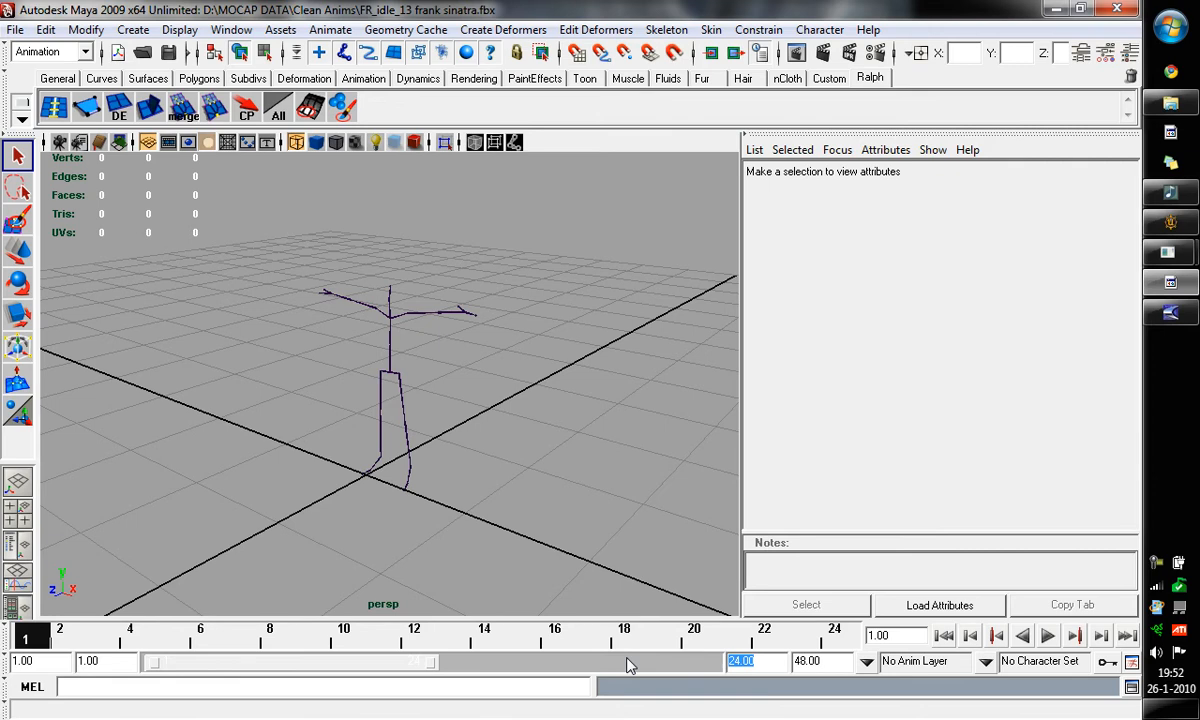
type("999")
key("Return")
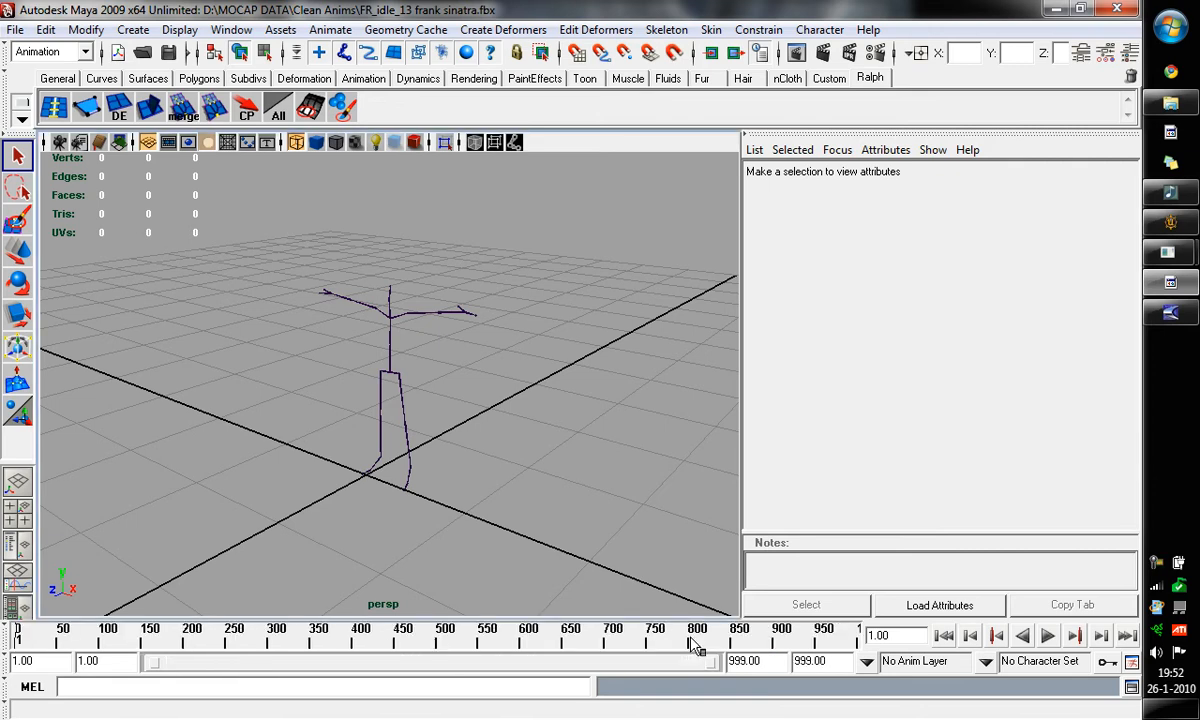
Select the skeleton's root joint and shorten the playback range to its last keyframe, ending at 710
left_click(403, 366)
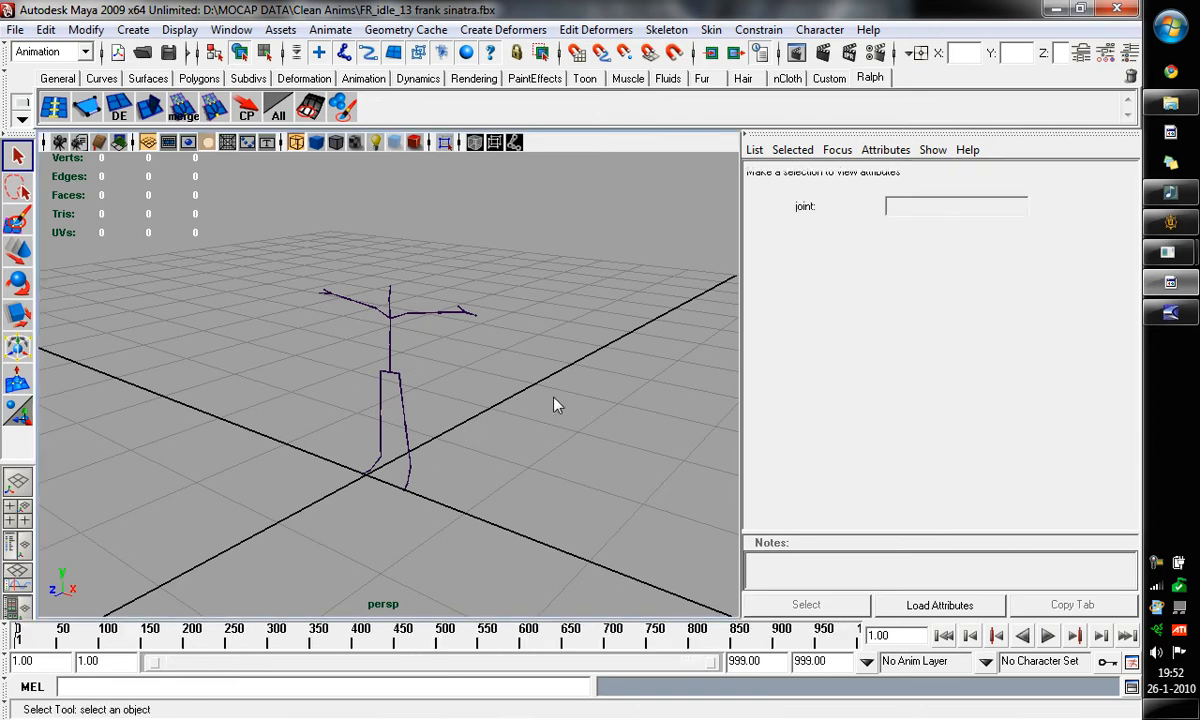
left_click(618, 640)
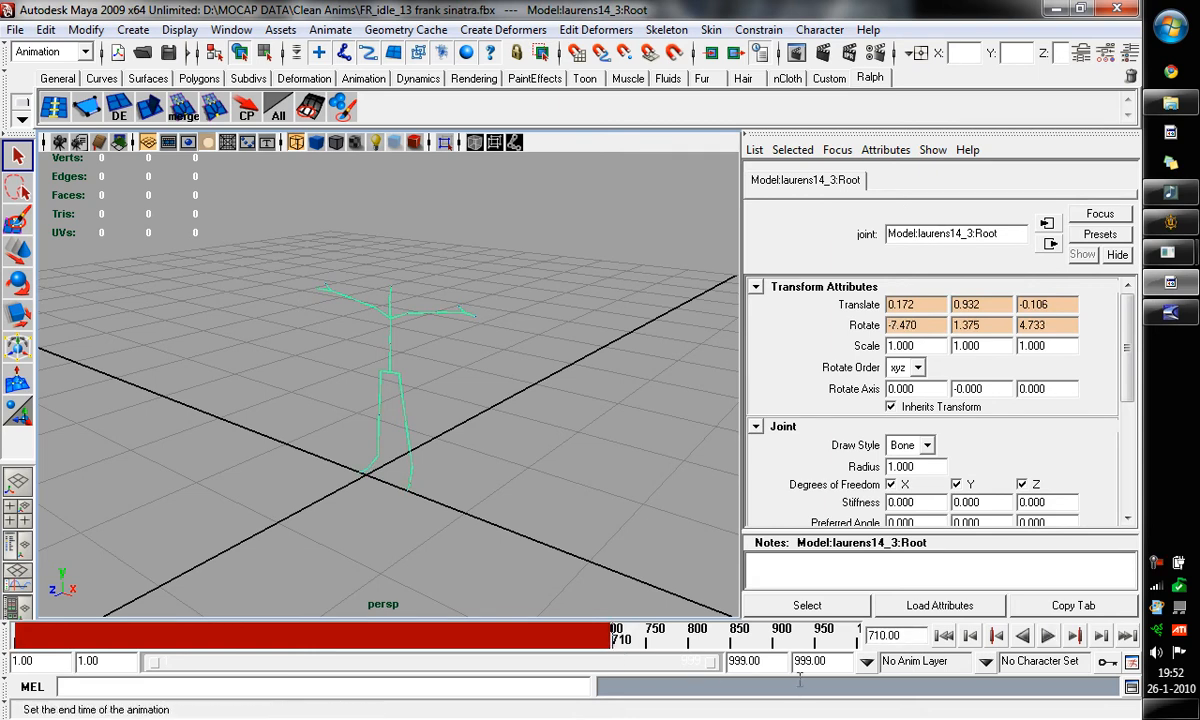
double_click(745, 661)
type("7")
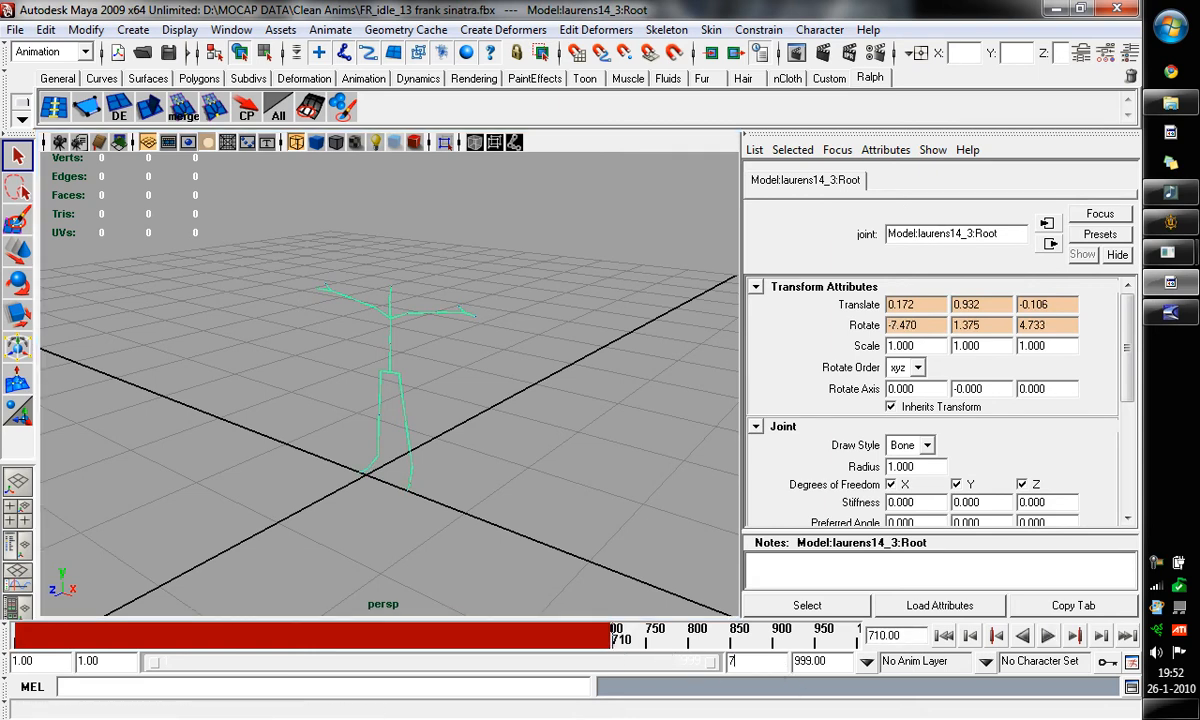
type("10")
key("Return")
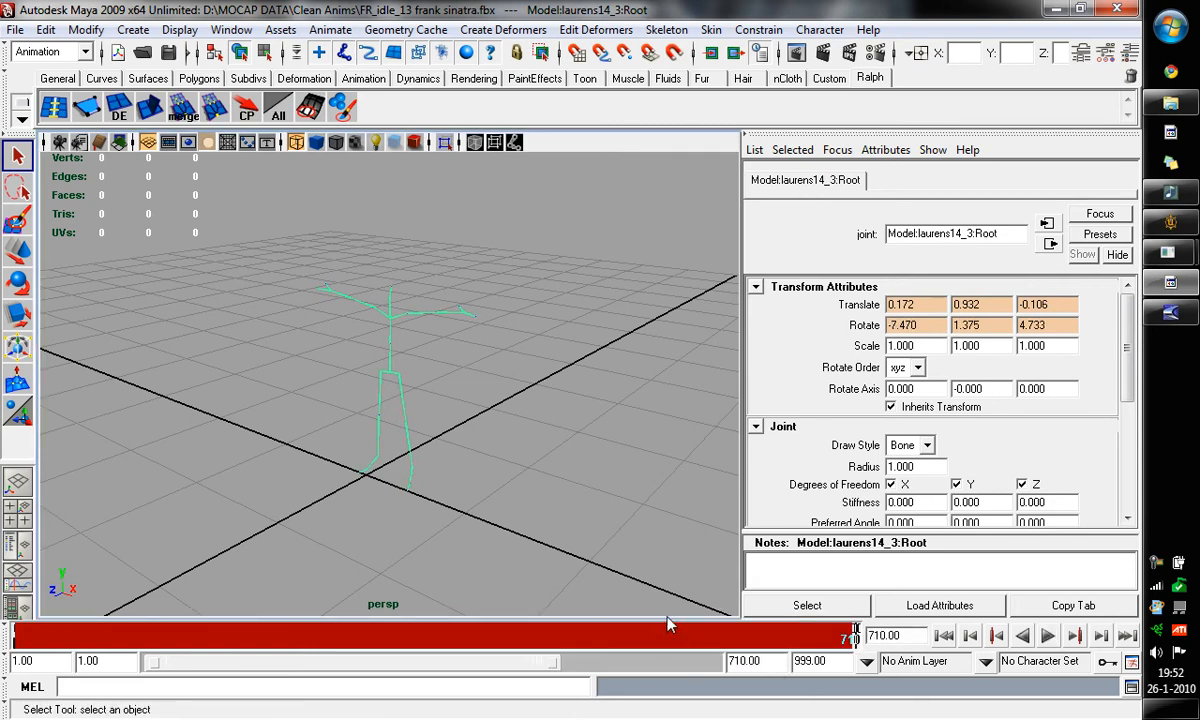
Preview the skeleton's animation by playing it and scrubbing through the timeline, and clear the selection
key("alt+v")
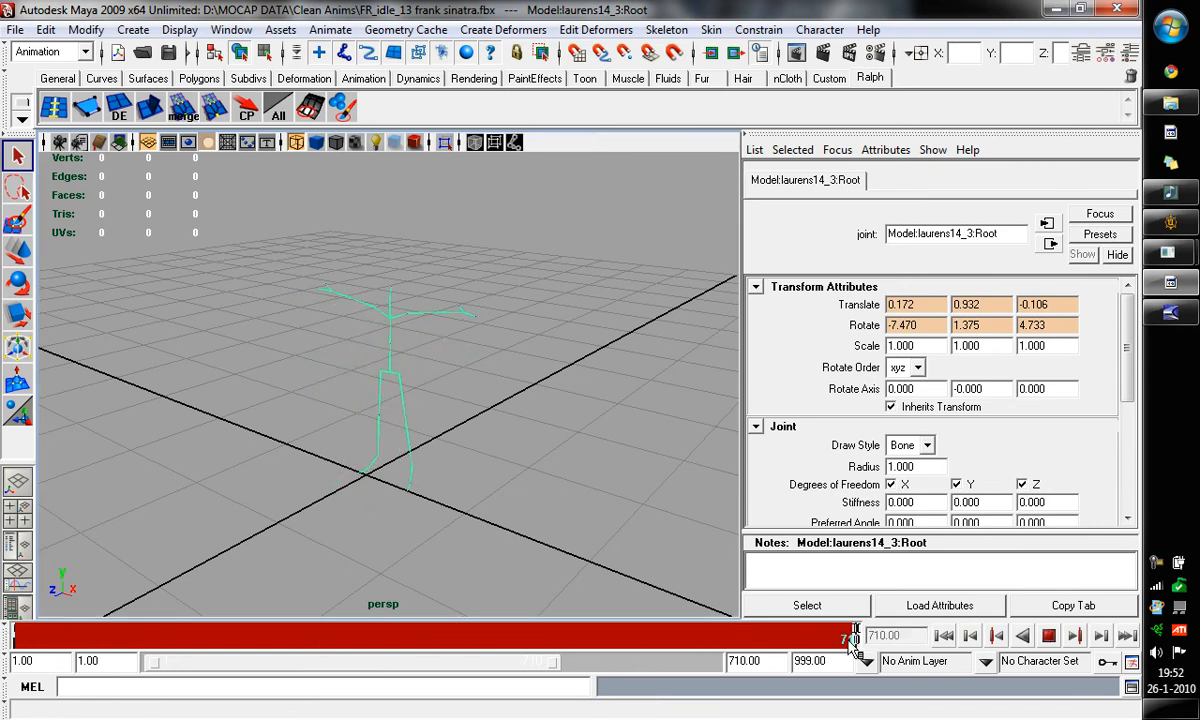
mouse_move(246, 629)
left_mouse_down()
mouse_move(14, 633)
mouse_move(161, 640)
mouse_move(479, 621)
mouse_move(573, 581)
mouse_move(855, 595)
left_mouse_up()
left_click(495, 408)
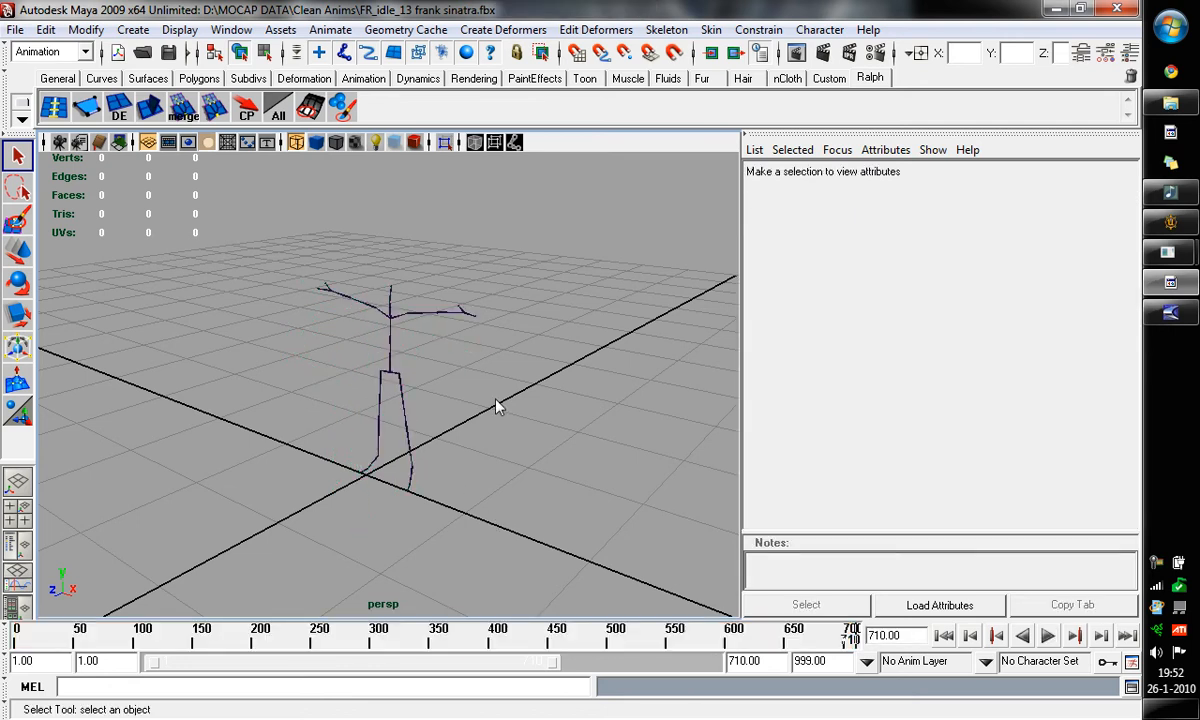
scroll(475, 400, "up", 3)
scroll(472, 398, "up", 3)
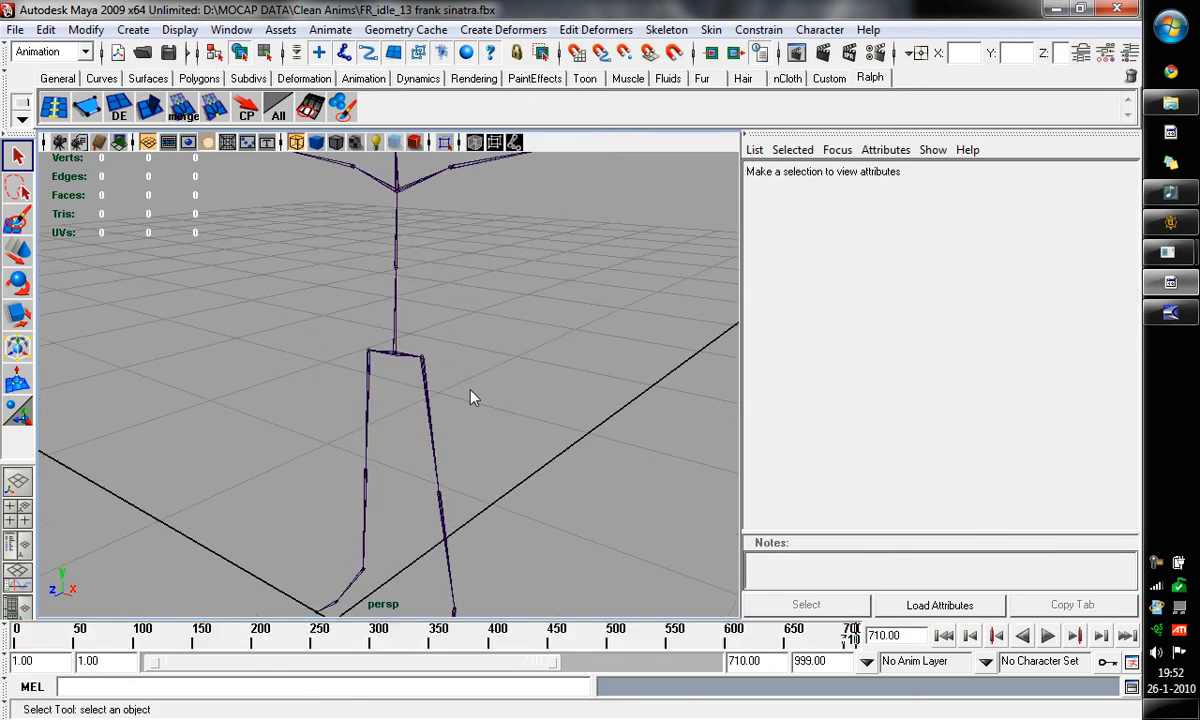
scroll(471, 396, "down", 2)
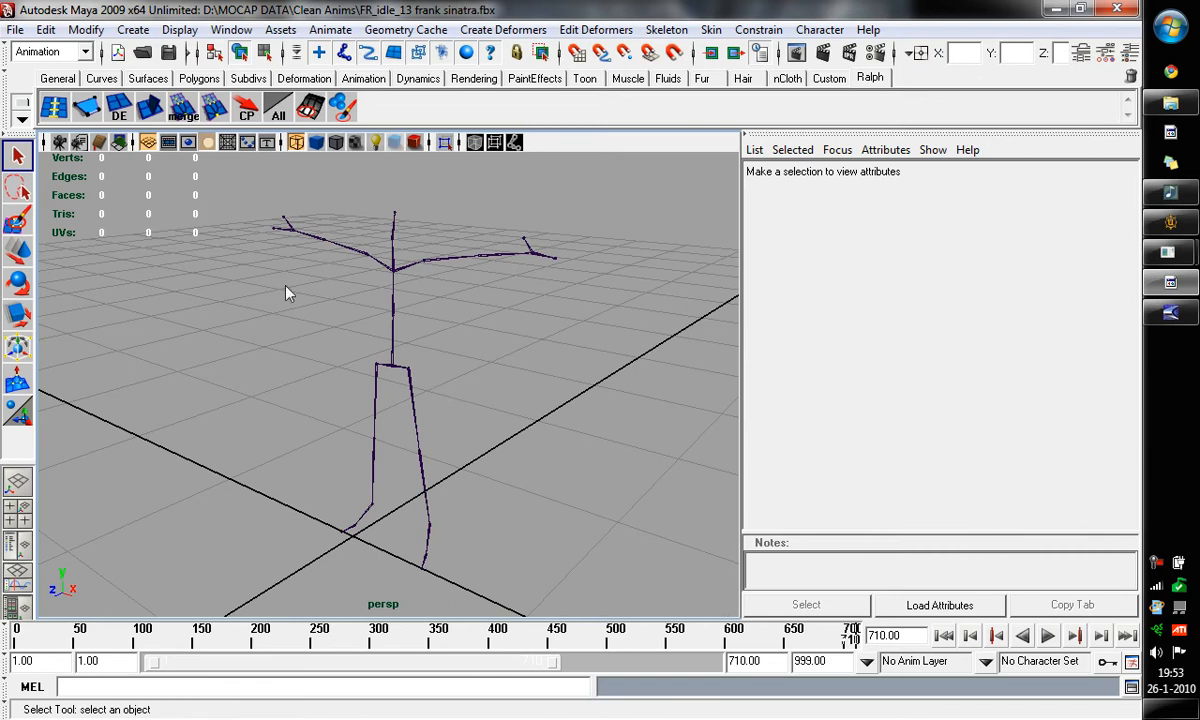
Import the character file jimskin19.mb from the Assets folder into the motion capture scene
left_click(16, 30)
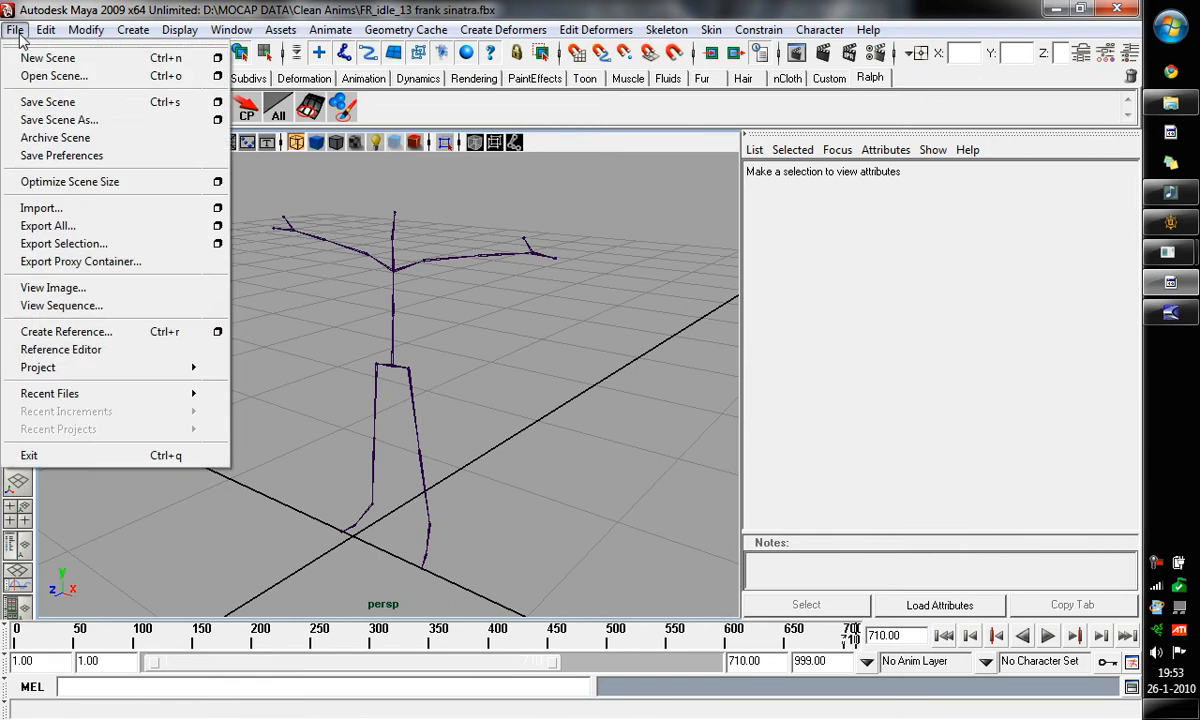
left_click(86, 209)
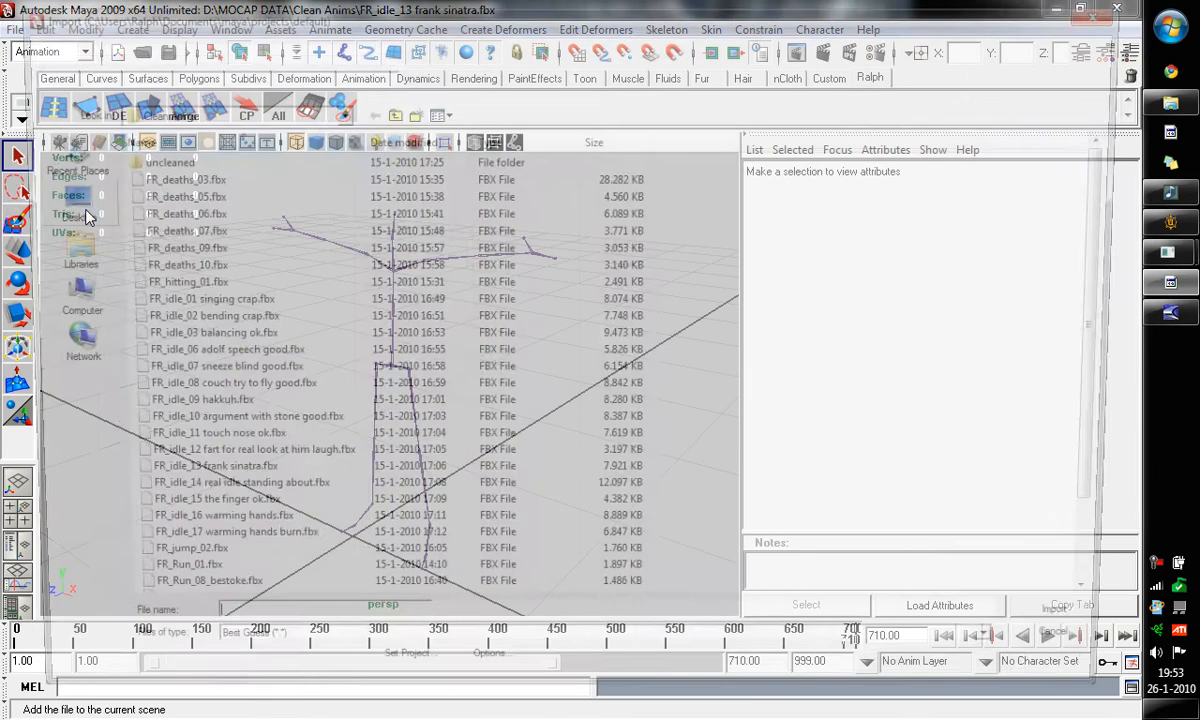
left_click(82, 188)
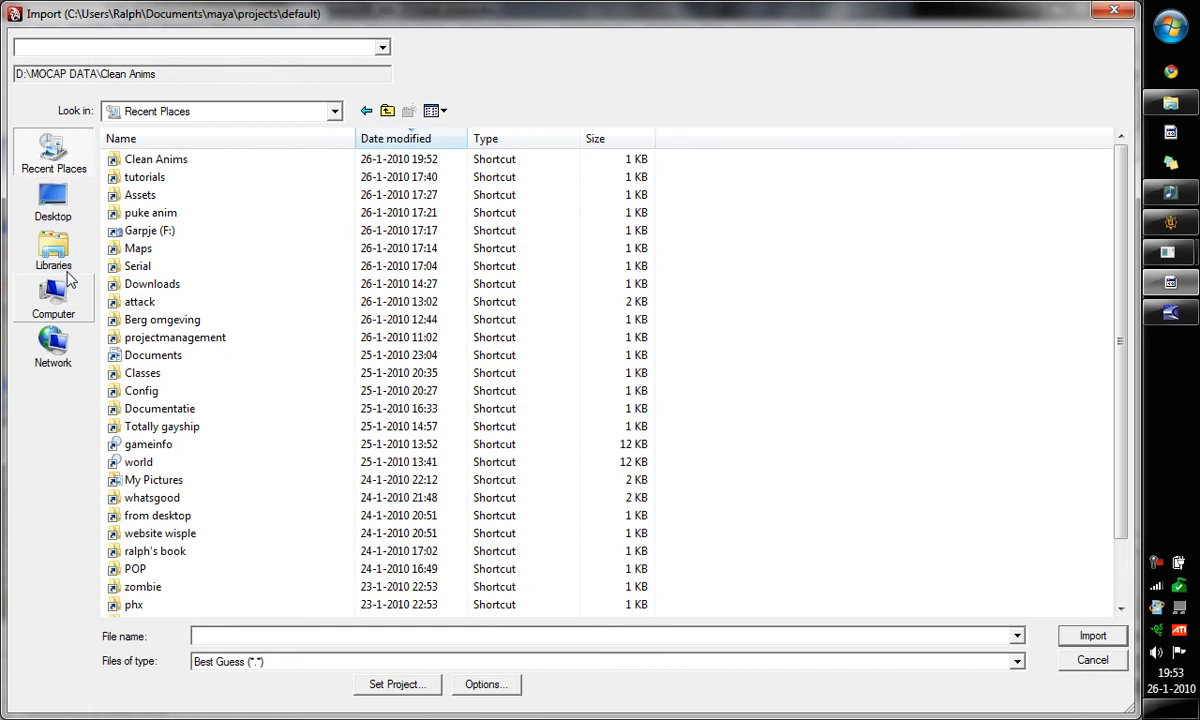
double_click(167, 196)
left_click(150, 462)
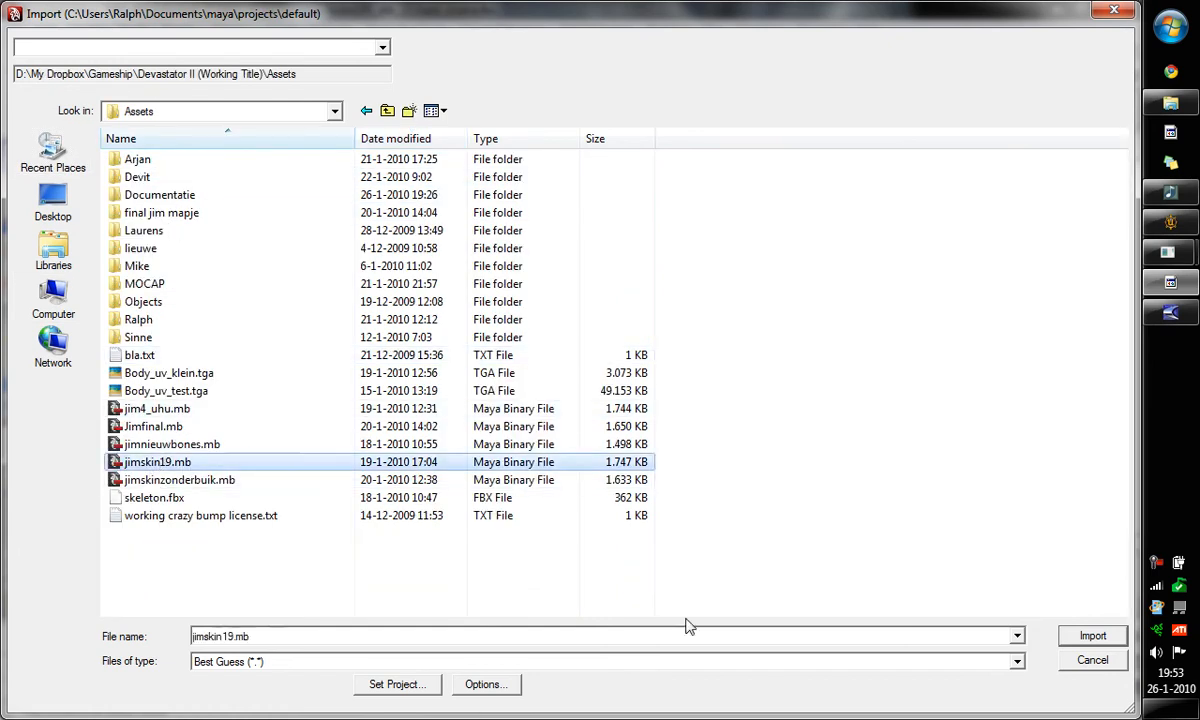
left_click(1093, 637)
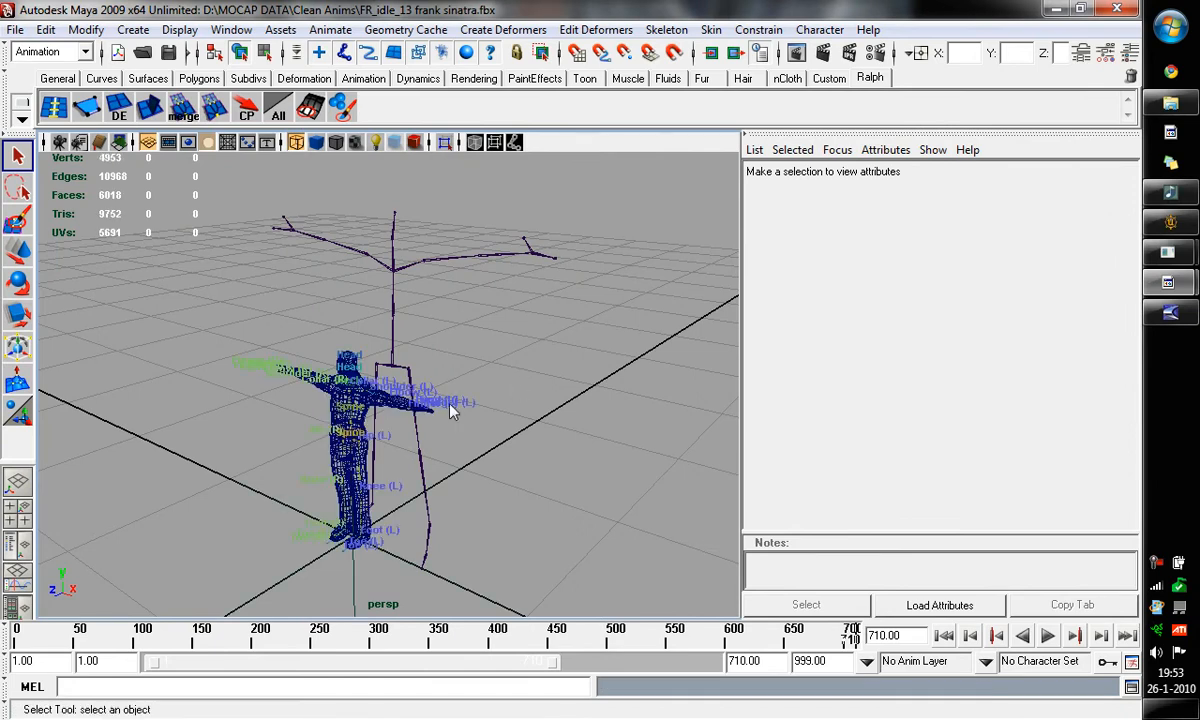
Select the imported character's hips joint and examine the prefix in its name
scroll(331, 465, "up", 4)
middle_click_drag(418, 408, 546, 318, "alt")
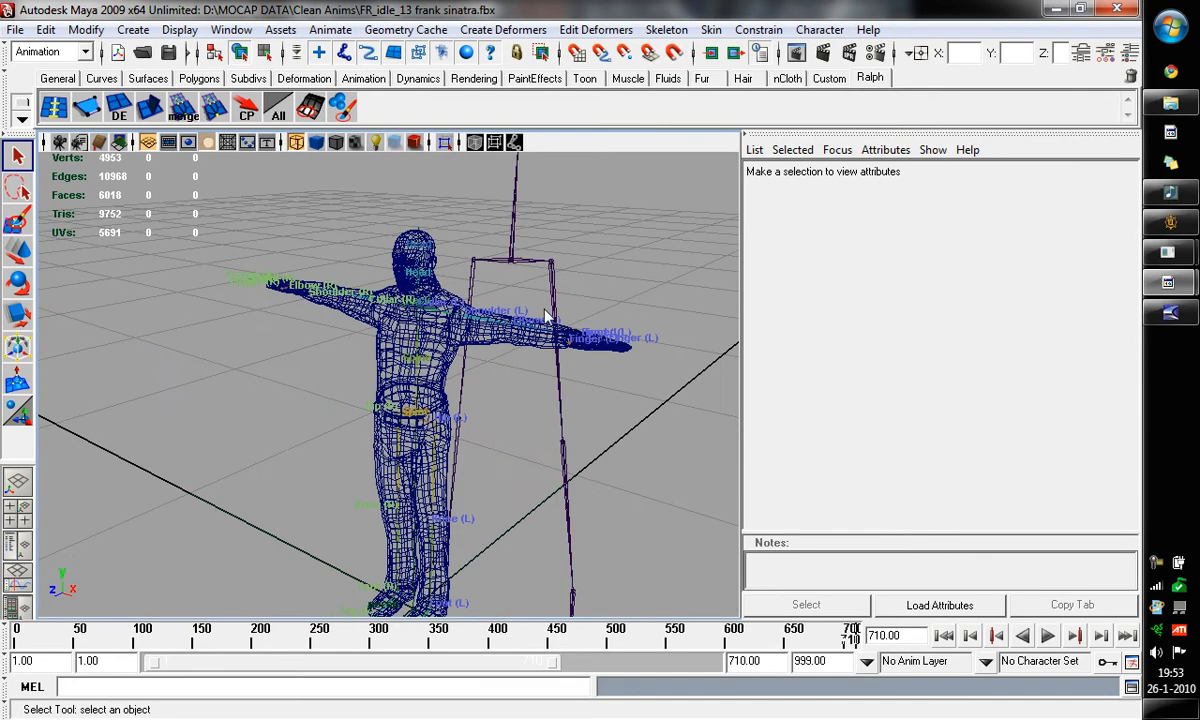
left_click(432, 430)
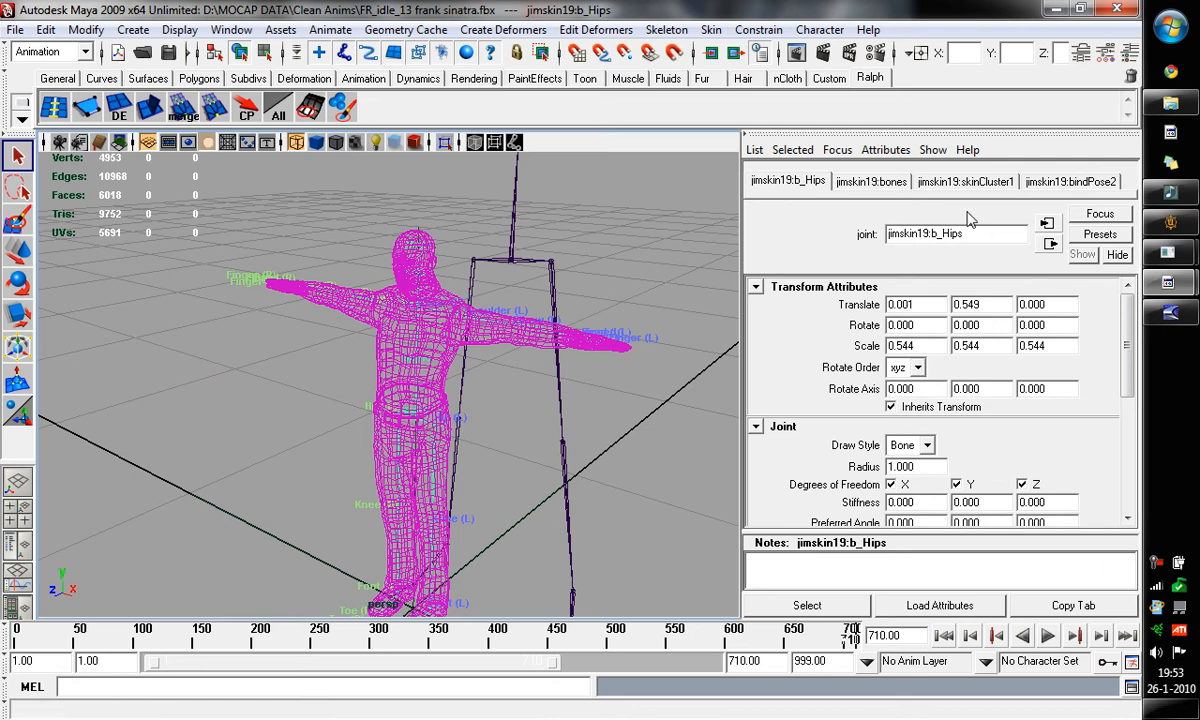
left_click_drag(936, 234, 662, 388)
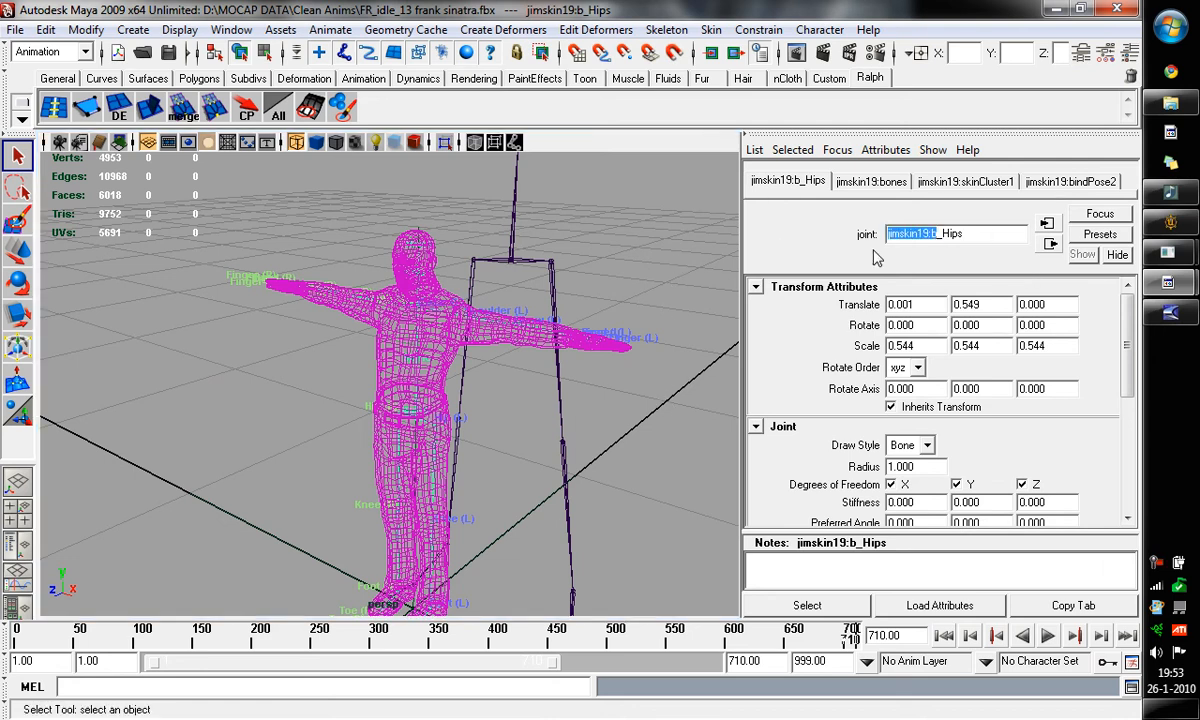
left_click(932, 233)
left_click_drag(934, 233, 980, 227)
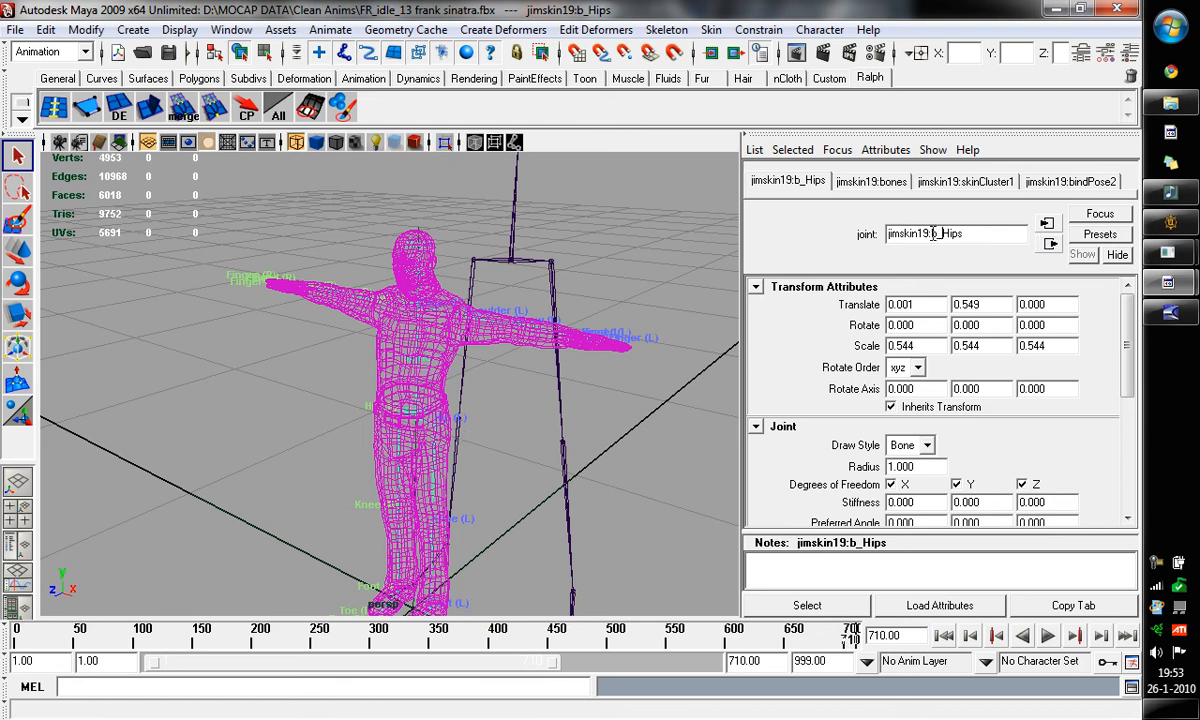
Open jimskin19.mb from the Assets folder as its own scene in place of the current one
left_click(17, 30)
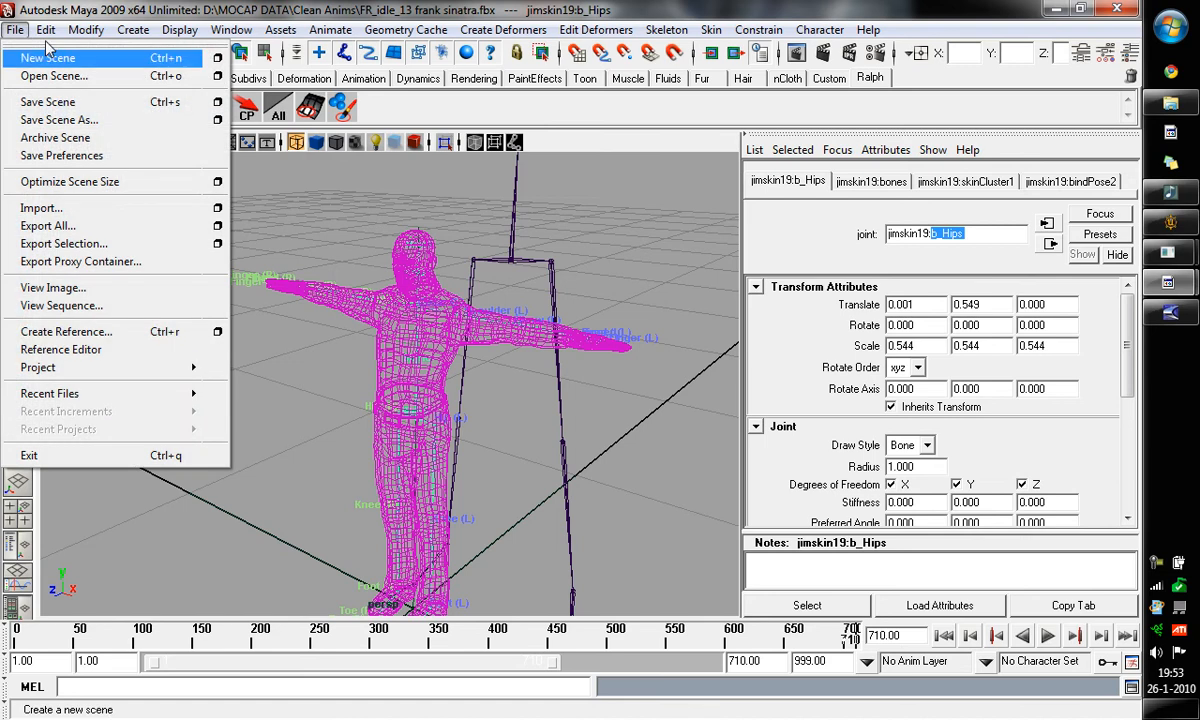
left_click(75, 78)
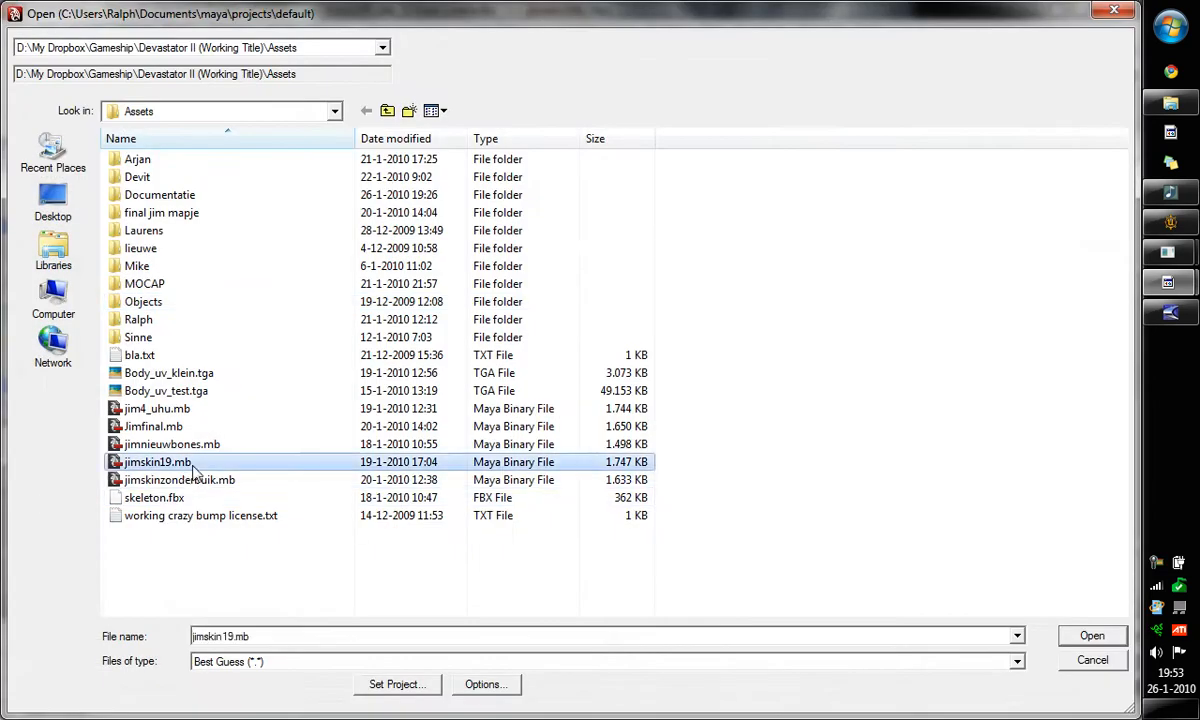
double_click(157, 462)
left_click(615, 343)
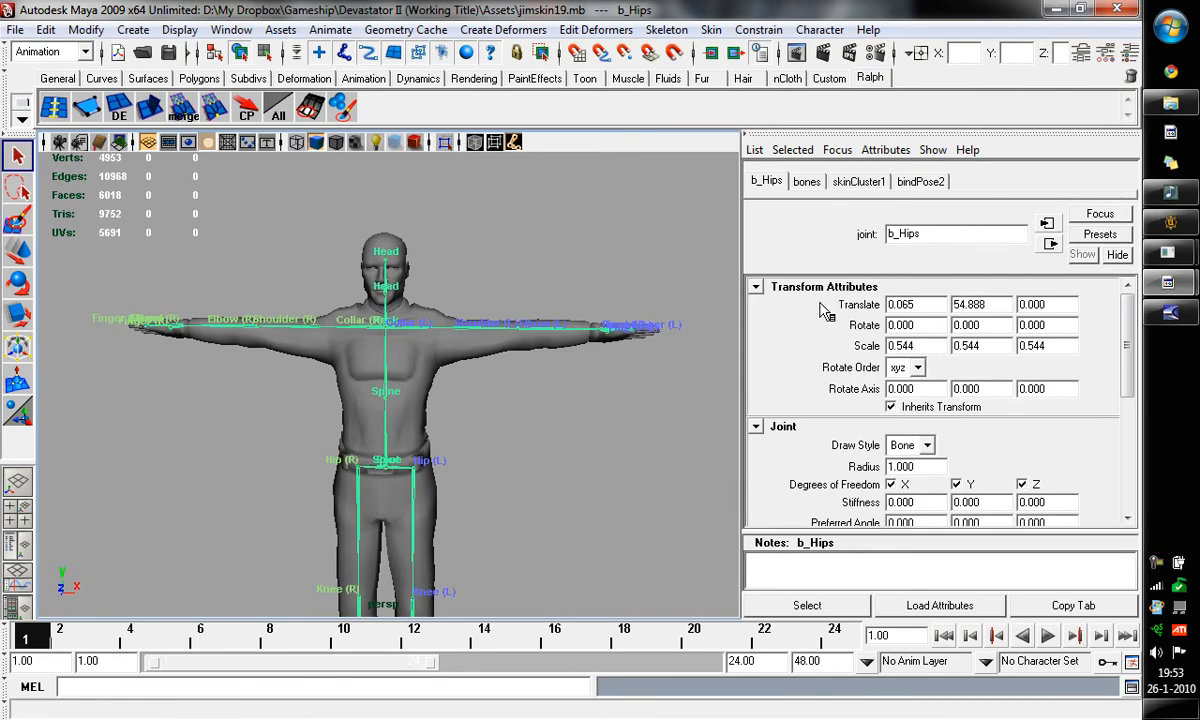
left_click(1082, 54)
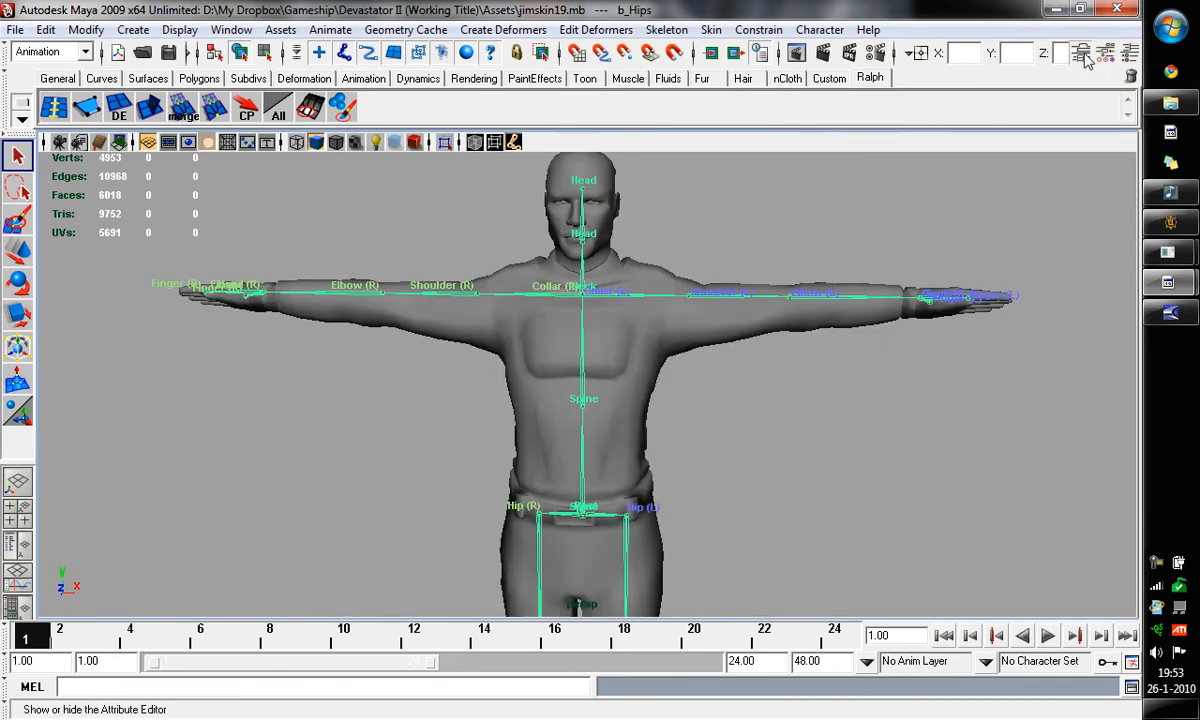
left_click(1082, 54)
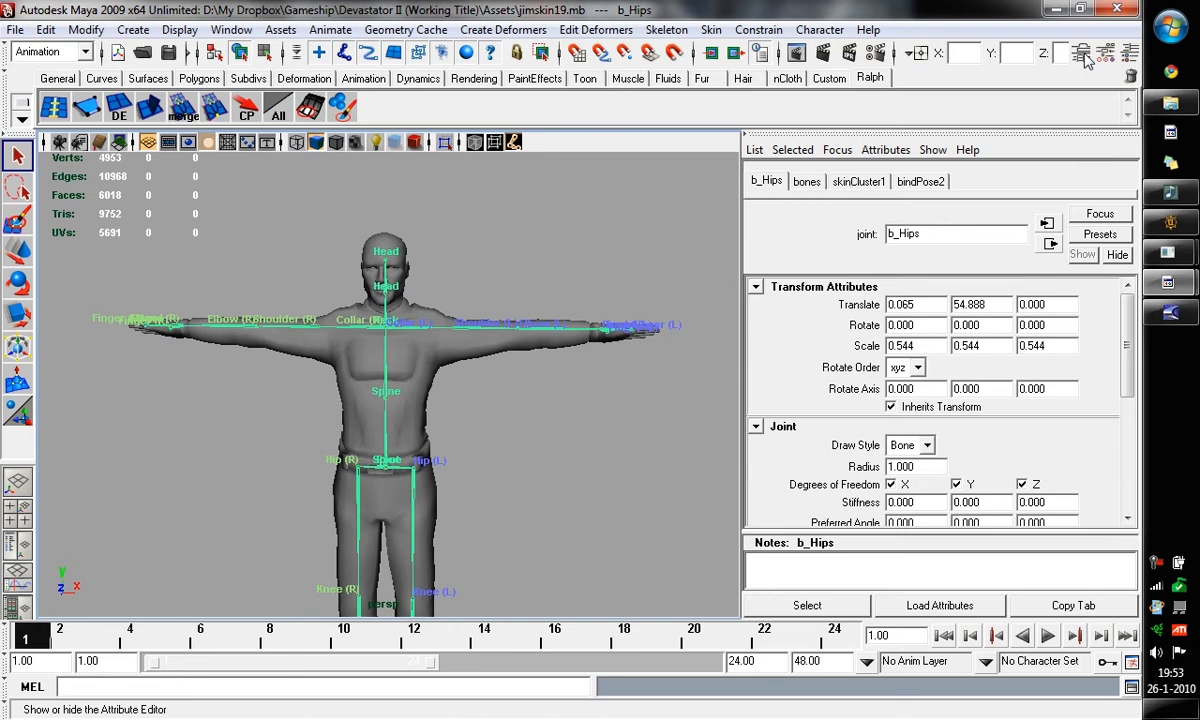
left_click(268, 463)
left_click_drag(520, 423, 399, 428, "alt")
Import the motion capture file FR_idle_13 frank sinatra.fbx from the Clean Anims folder into the character scene
left_click(15, 29)
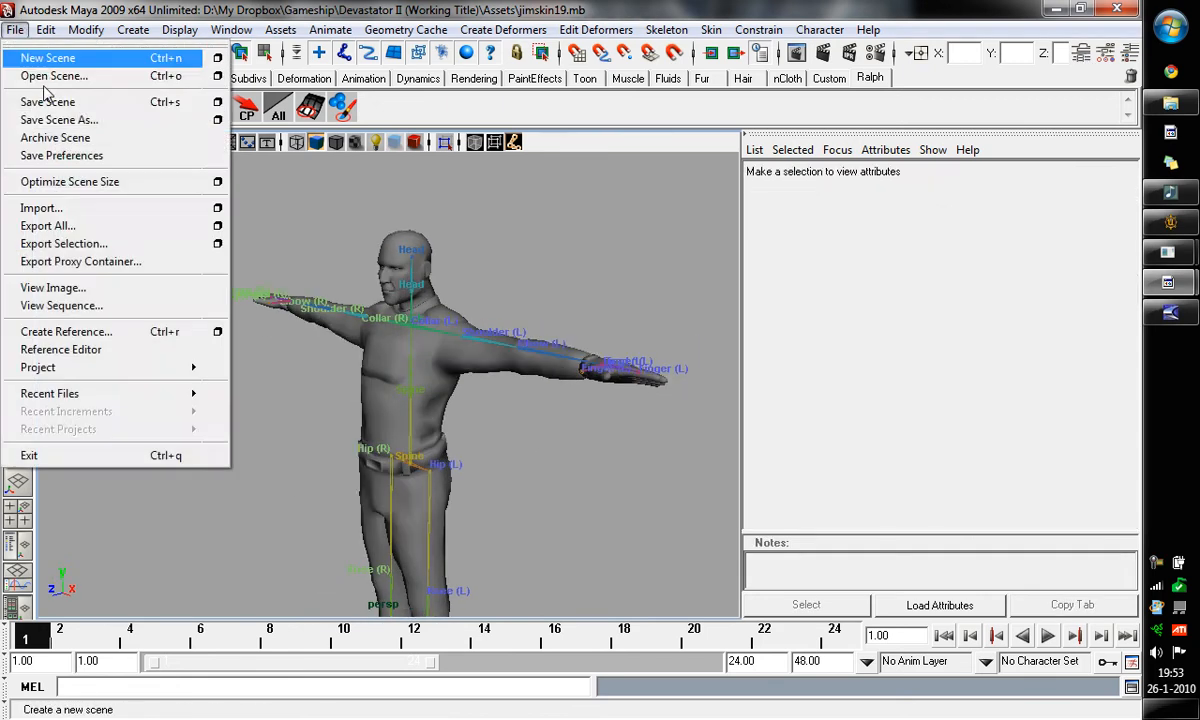
left_click(41, 207)
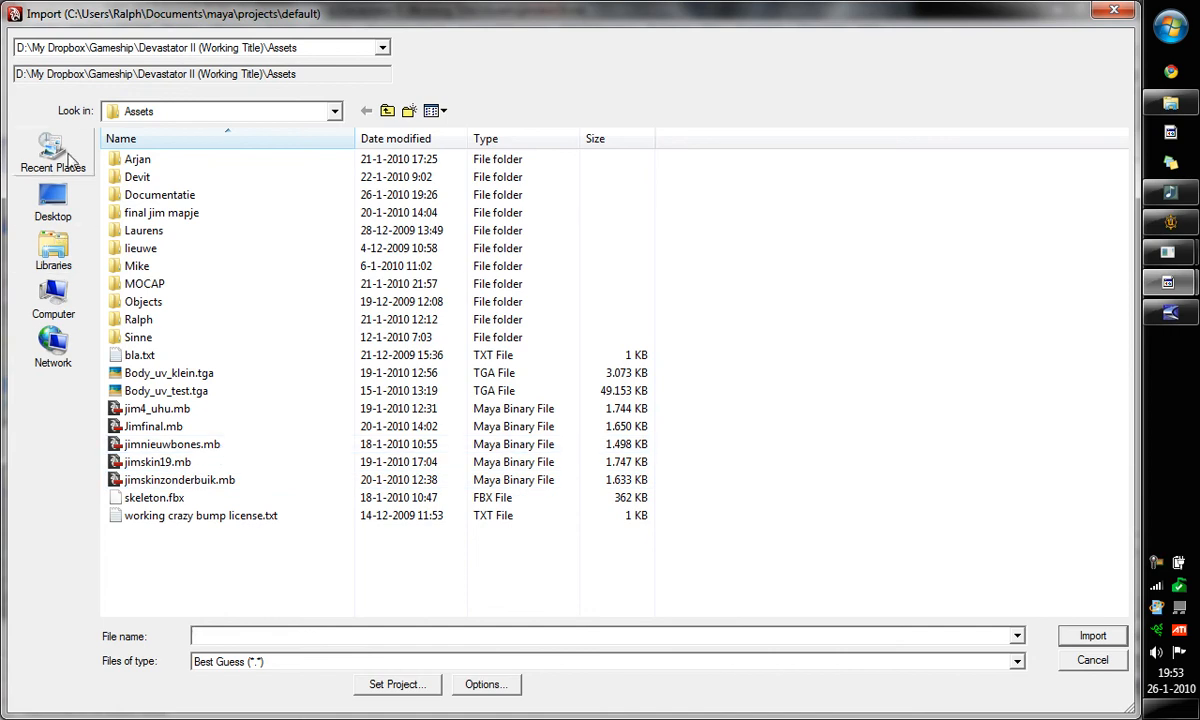
left_click(70, 155)
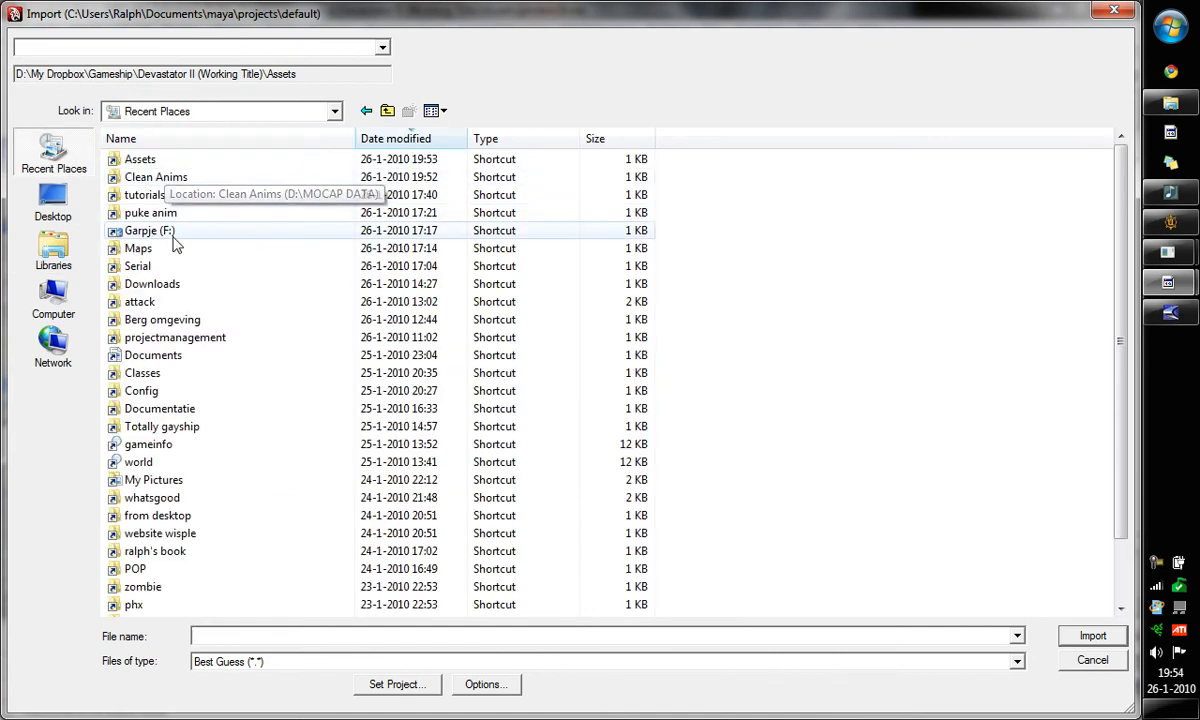
double_click(193, 177)
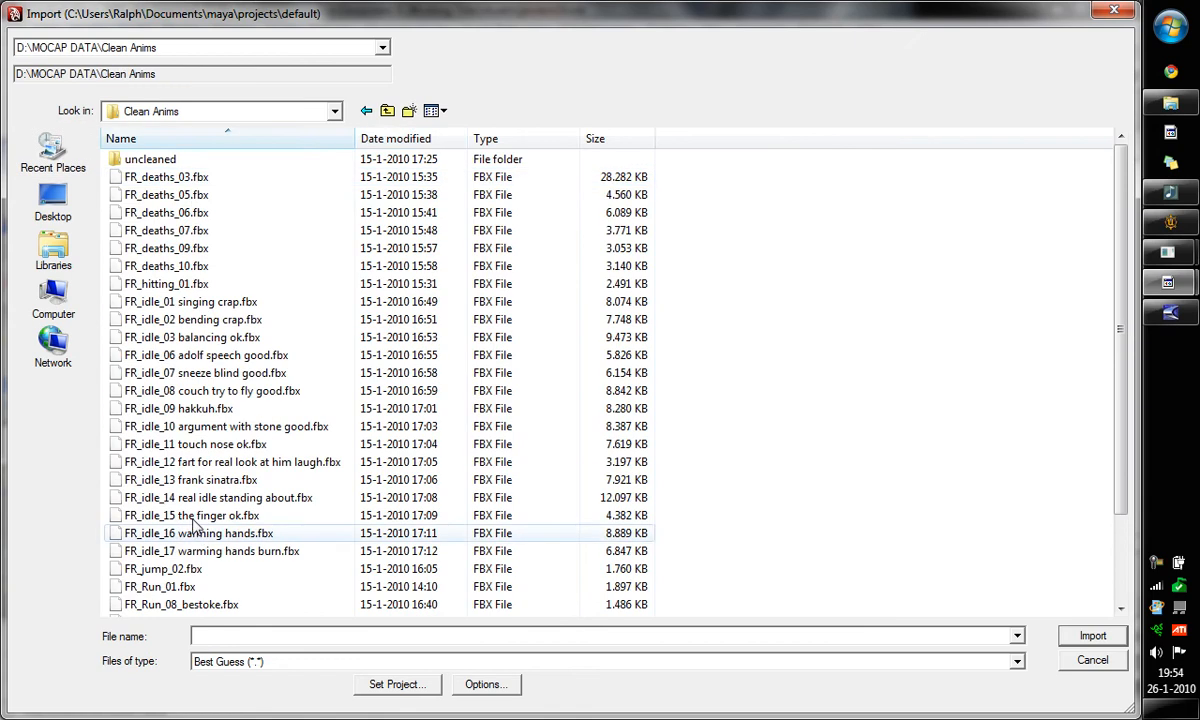
left_click(188, 480)
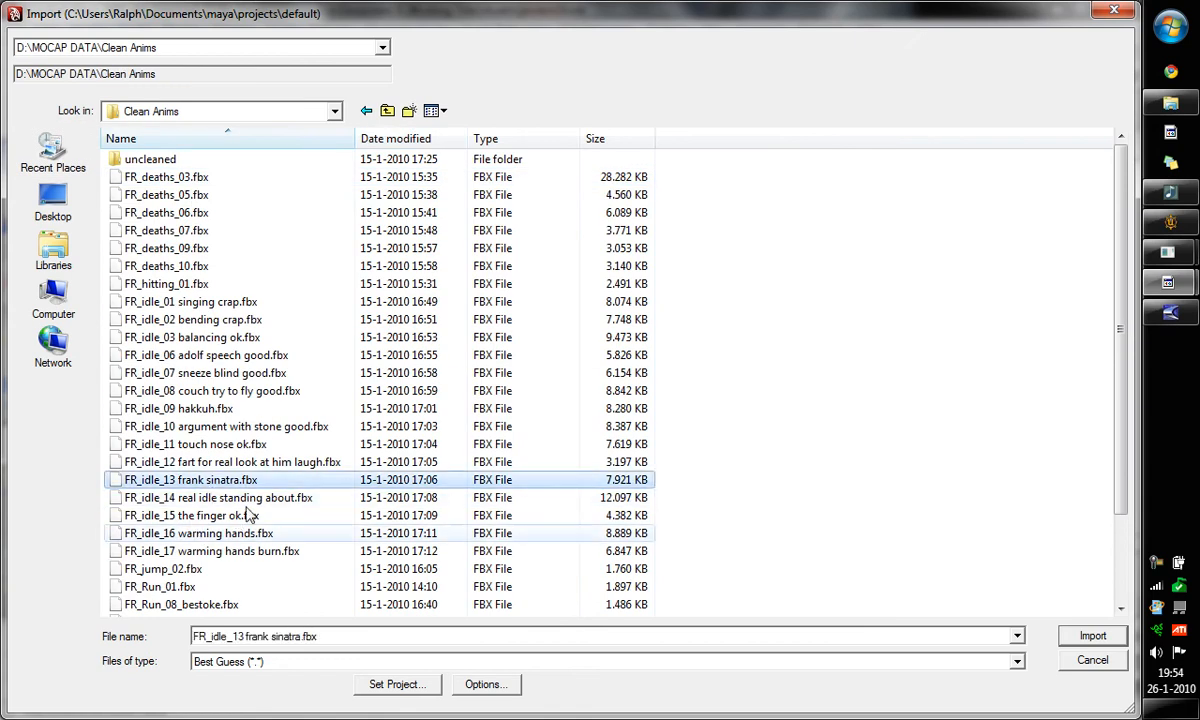
left_click(1114, 636)
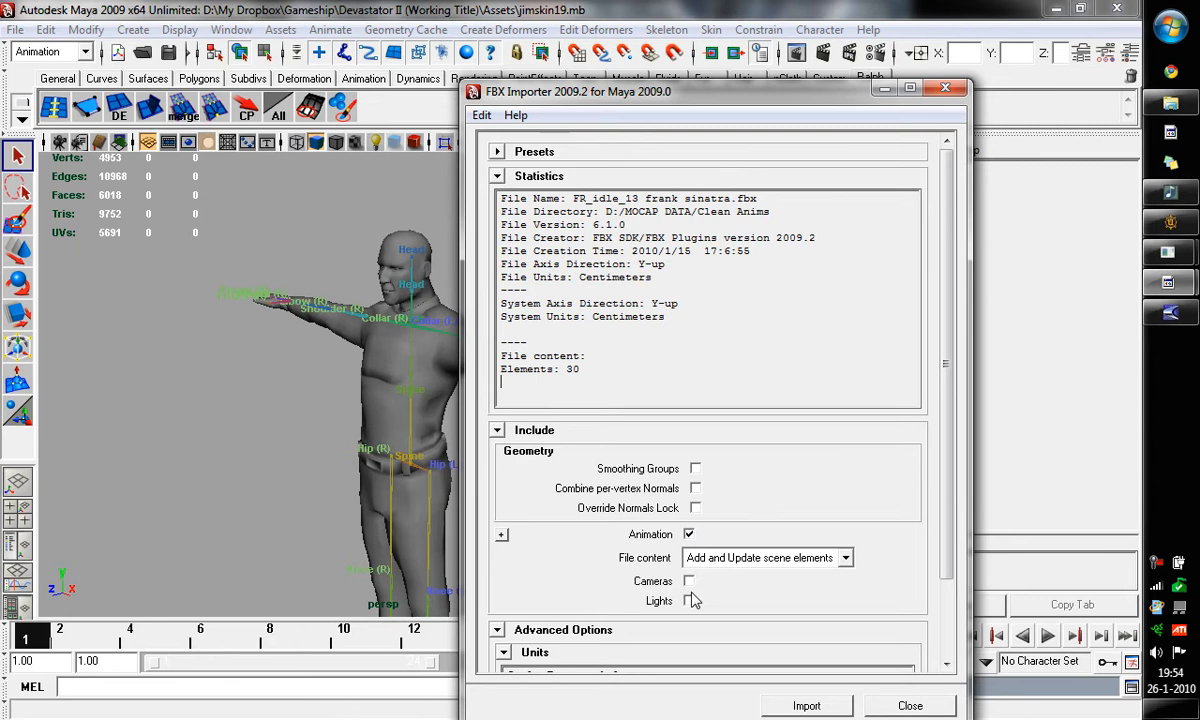
left_click(805, 704)
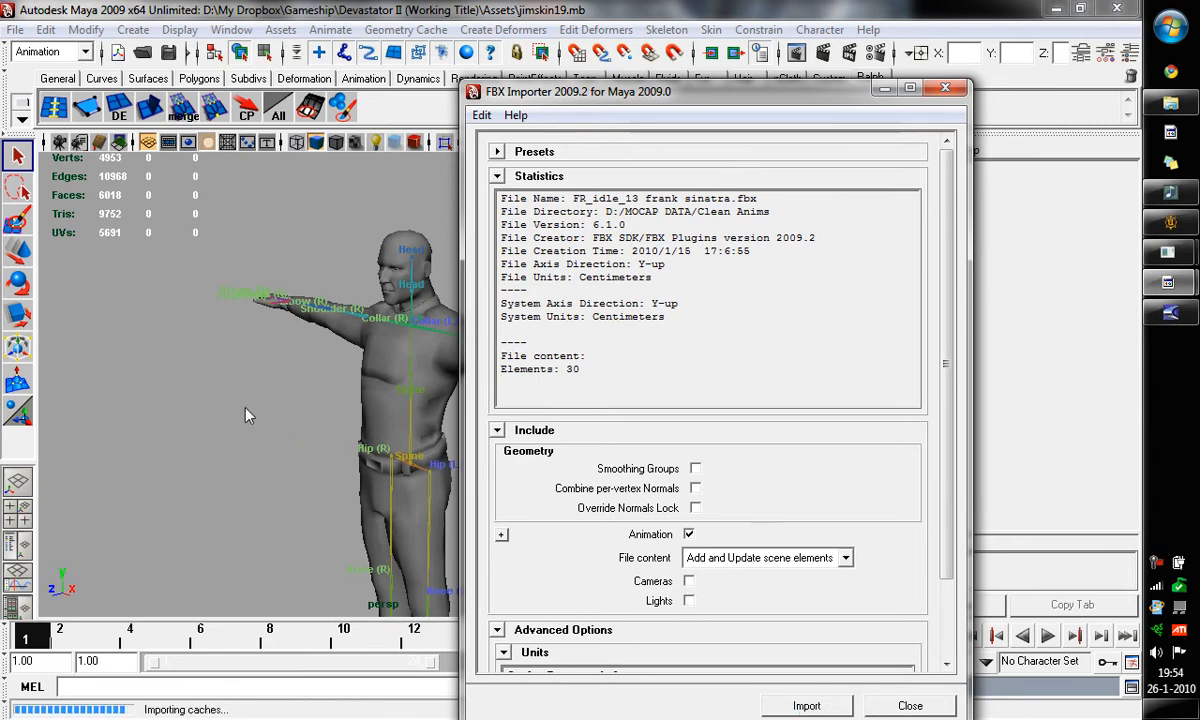
Select the imported motion capture skeleton's root joint and briefly play its animation
scroll(324, 486, "down", 6)
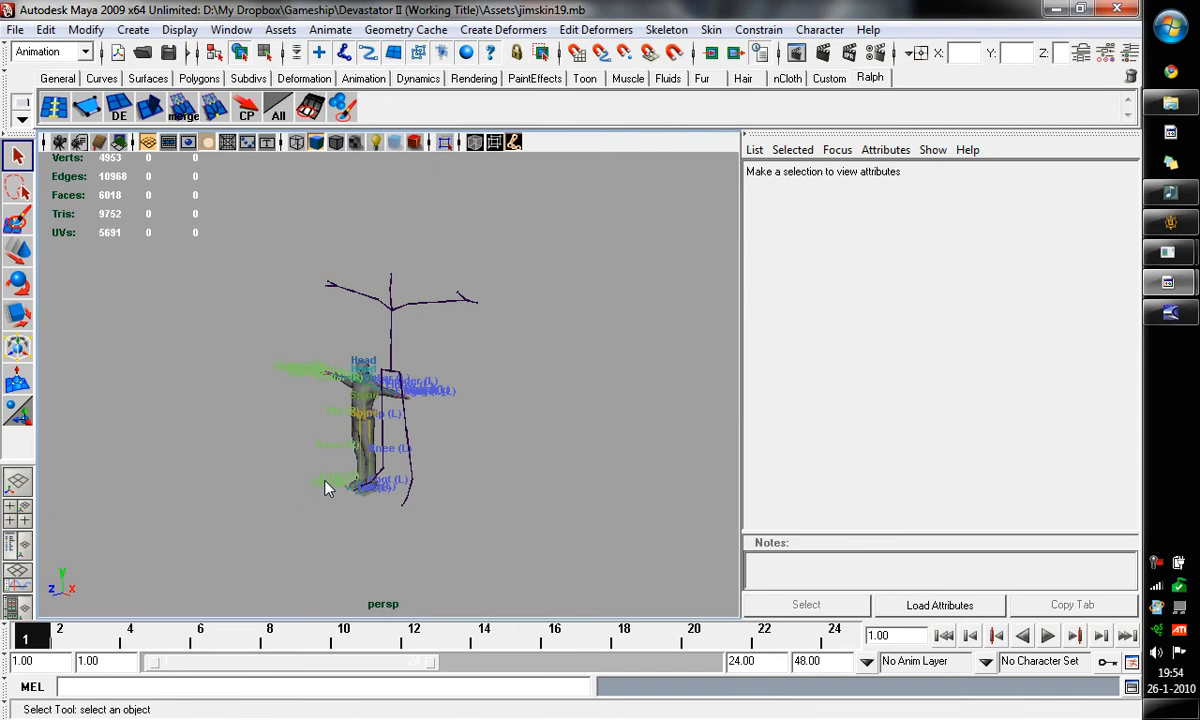
scroll(324, 488, "up", 1)
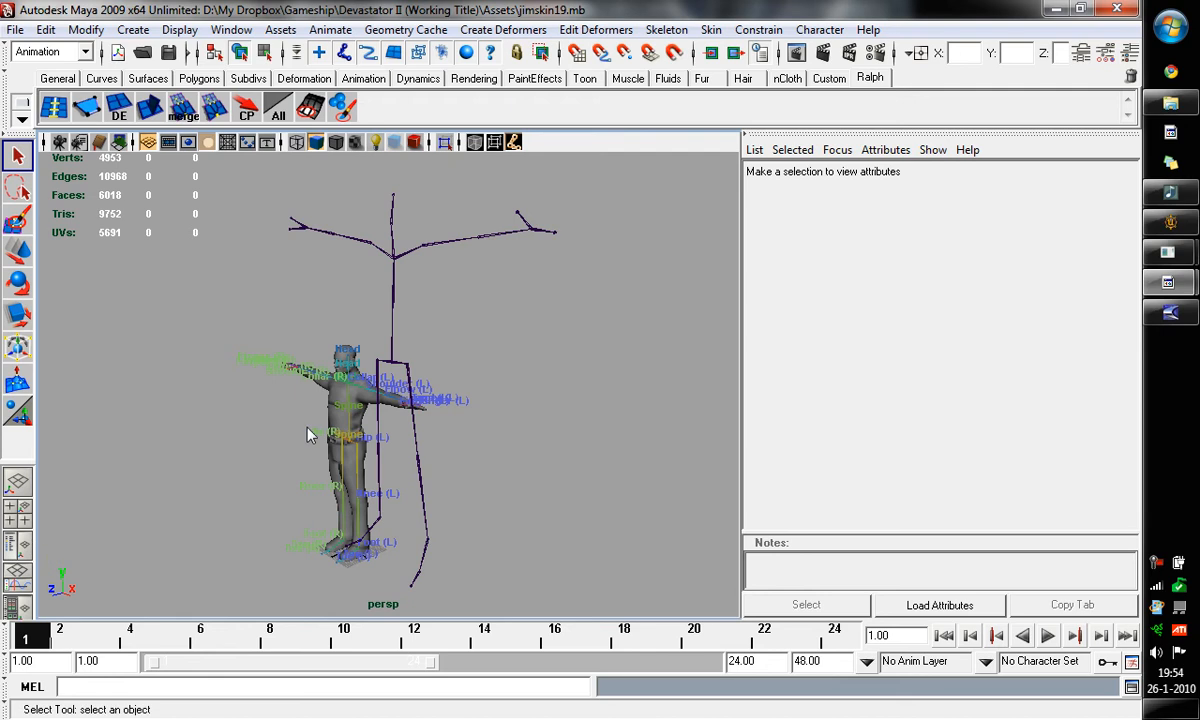
middle_click_drag(564, 307, 664, 335, "alt")
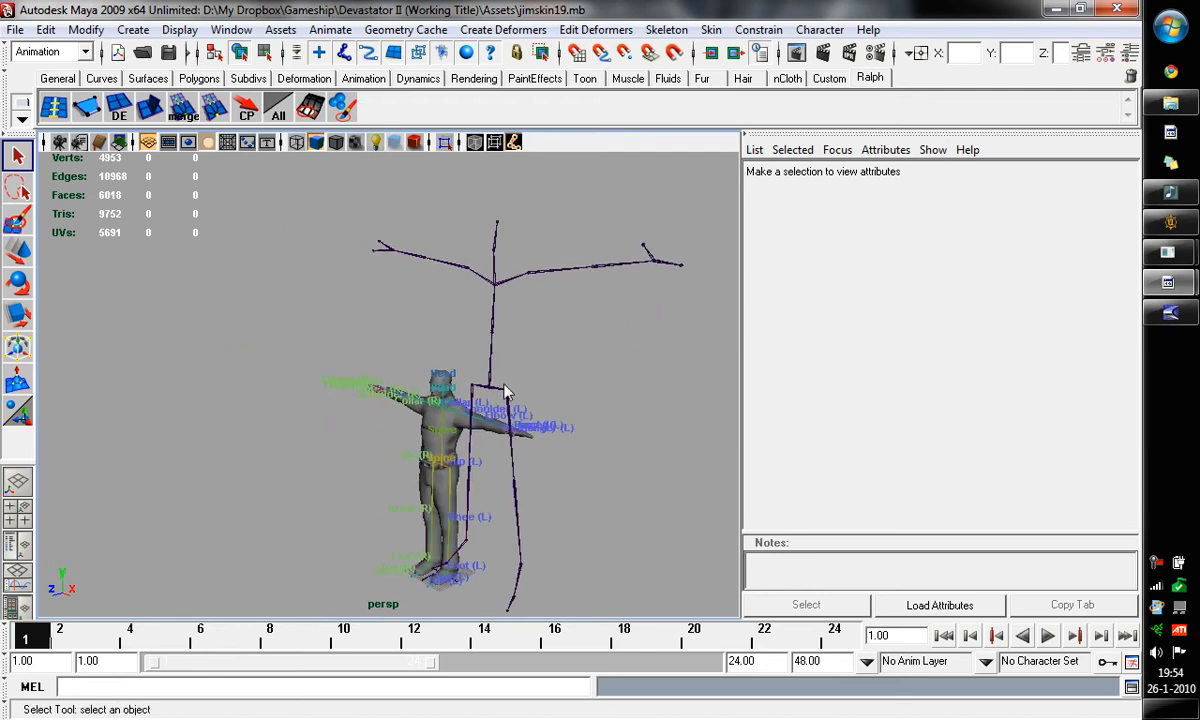
left_click(514, 388)
key("alt+v")
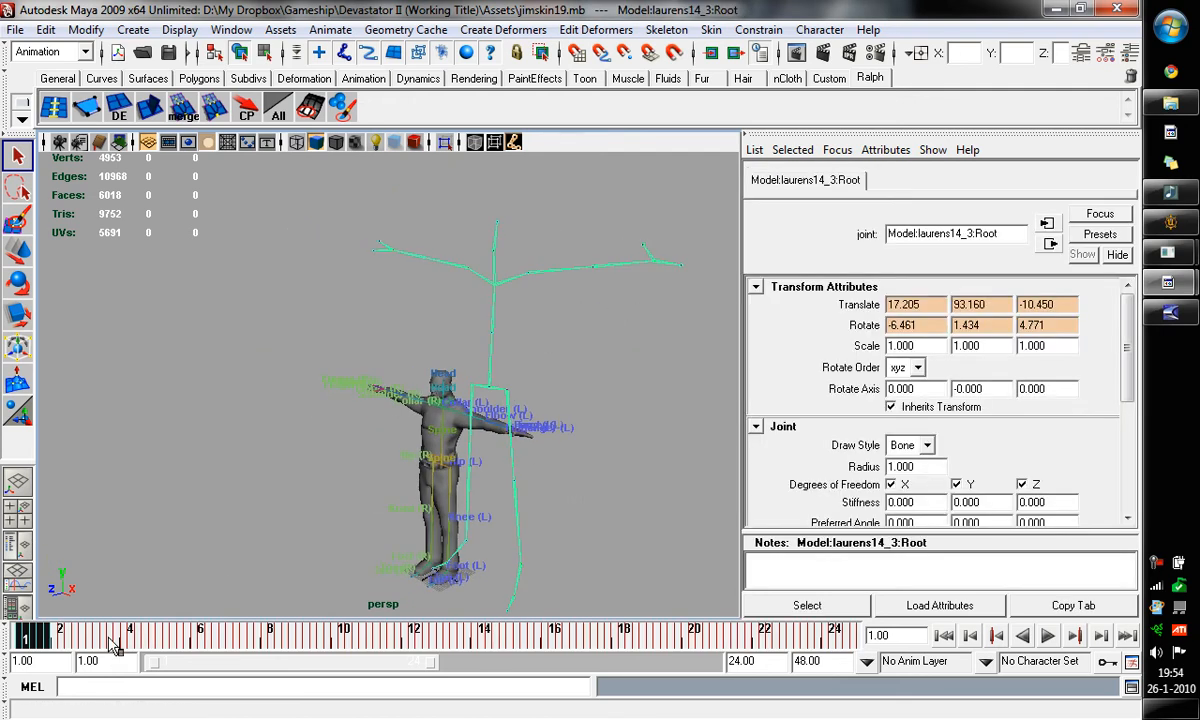
key("Escape")
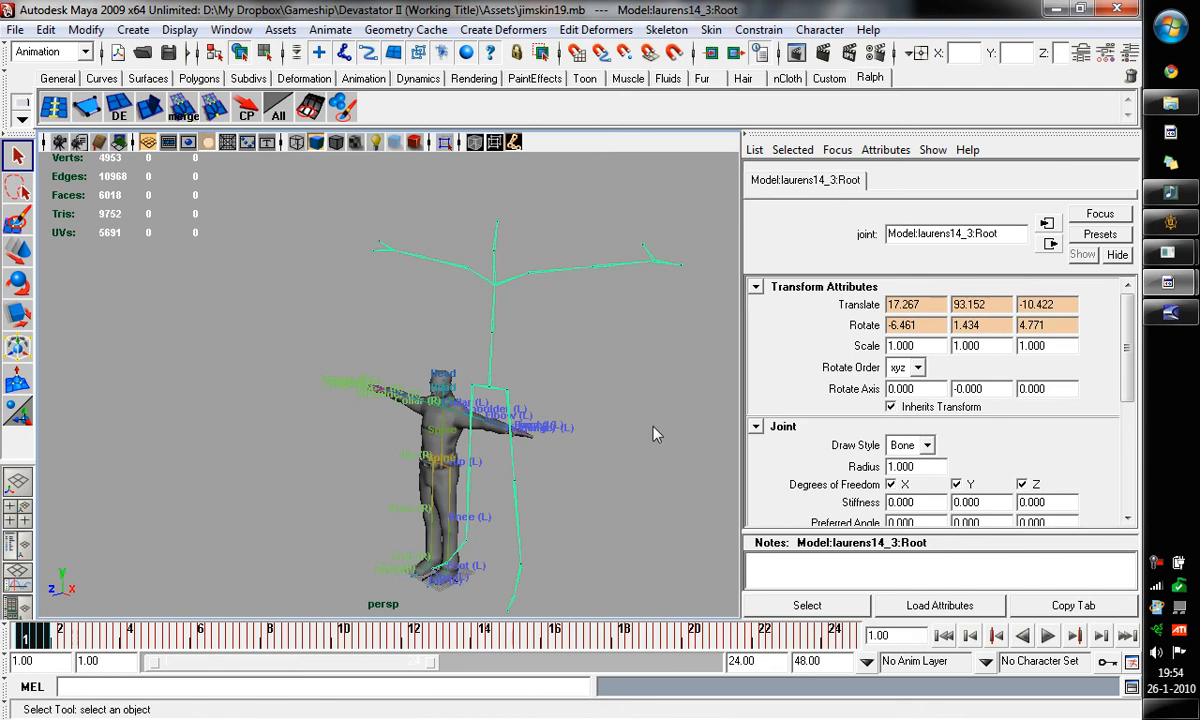
Show the Outliner beside the perspective view
left_click(25, 560)
right_click(22, 540)
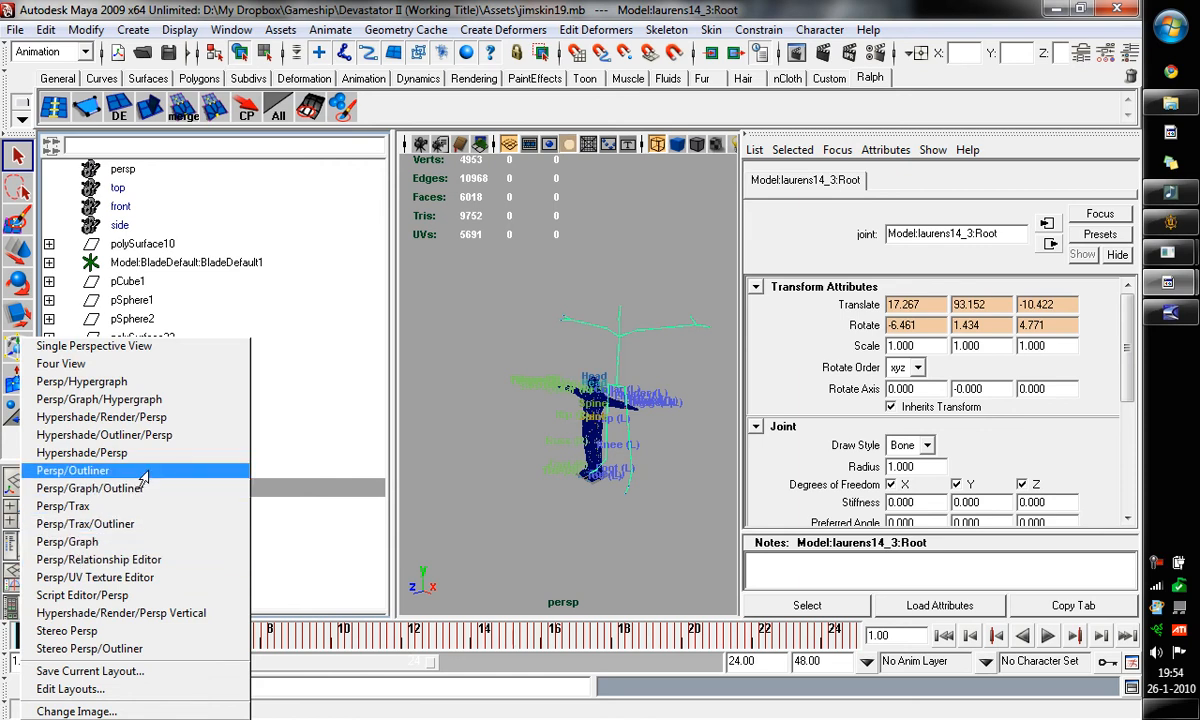
left_click(280, 207)
left_click(282, 222)
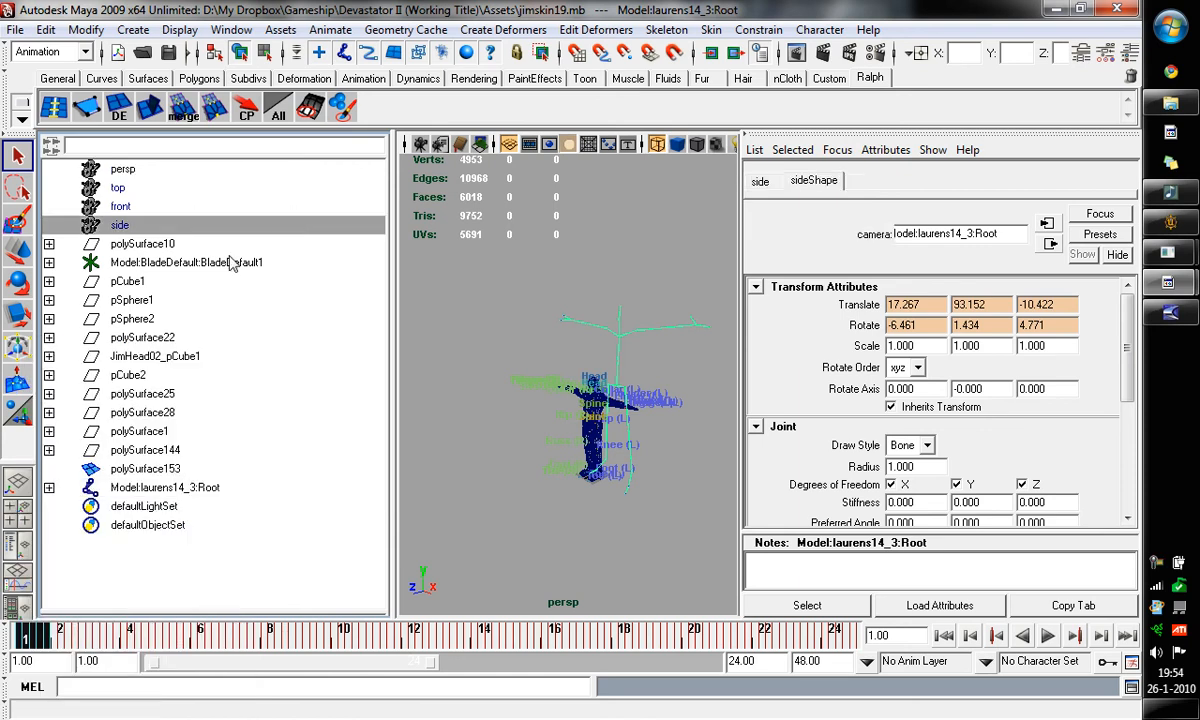
Expand the character's BladeDefault1 locator in the Outliner and inspect the locator and its b_Hips joint
left_click(127, 260)
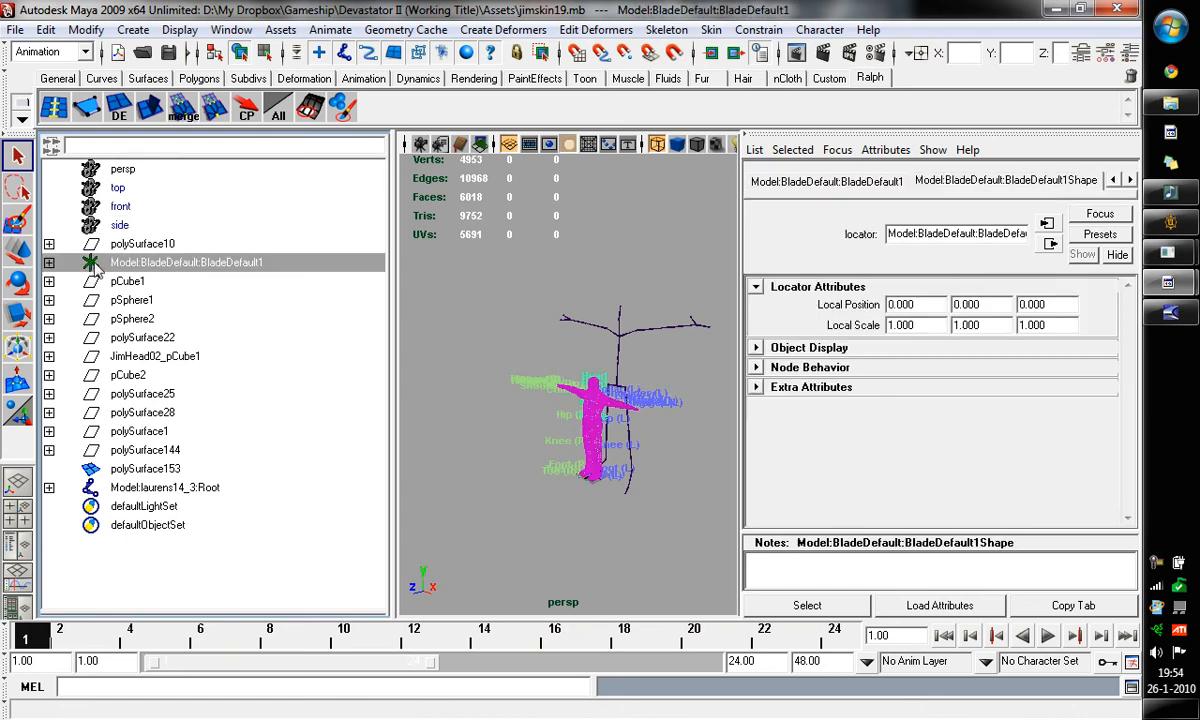
scroll(463, 366, "up", 1)
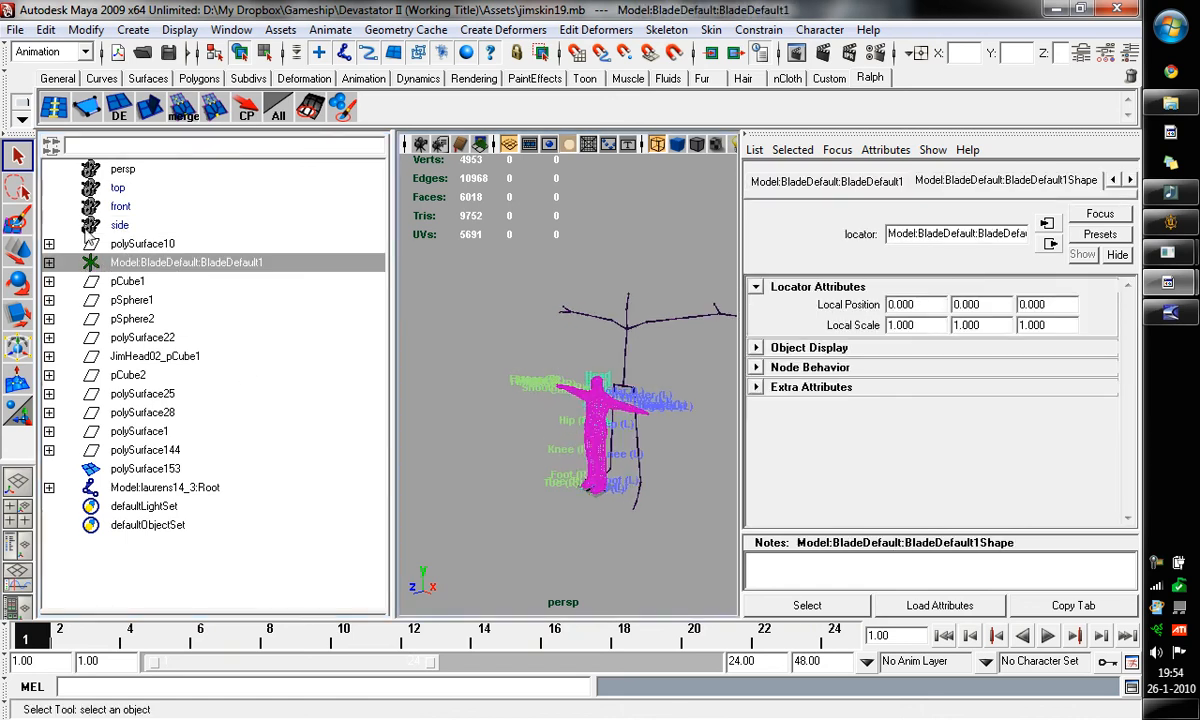
left_click(48, 263)
left_click(49, 282)
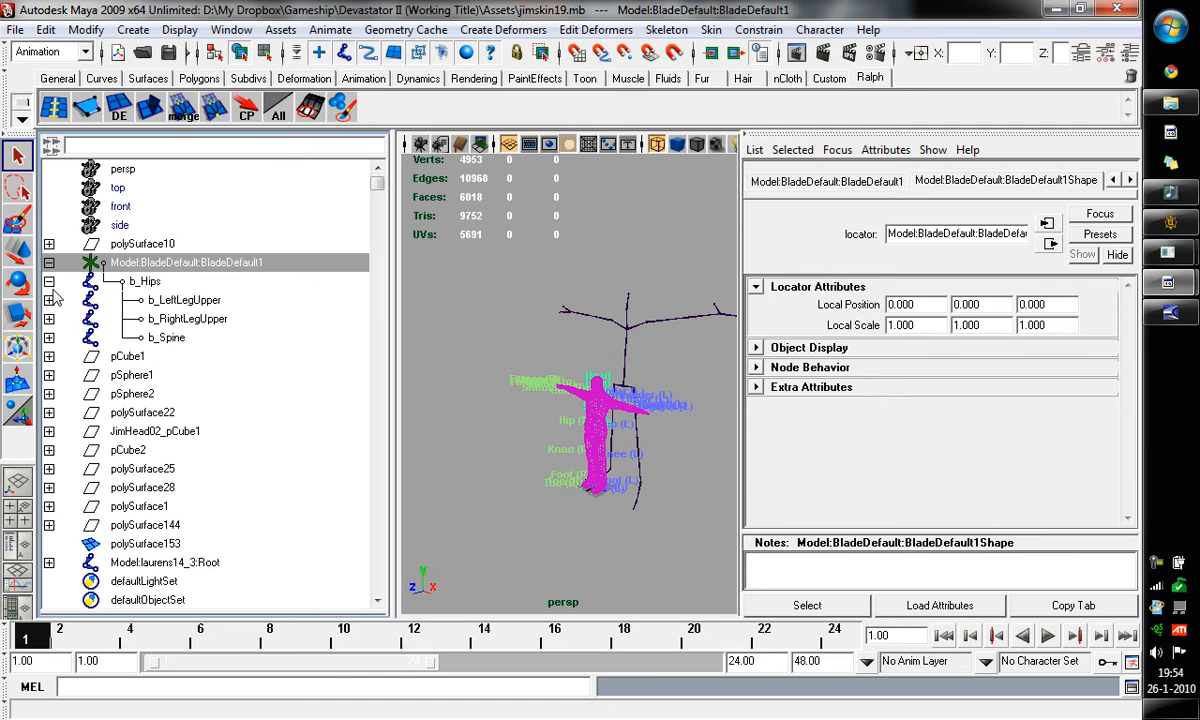
left_click(48, 282)
left_click(165, 282)
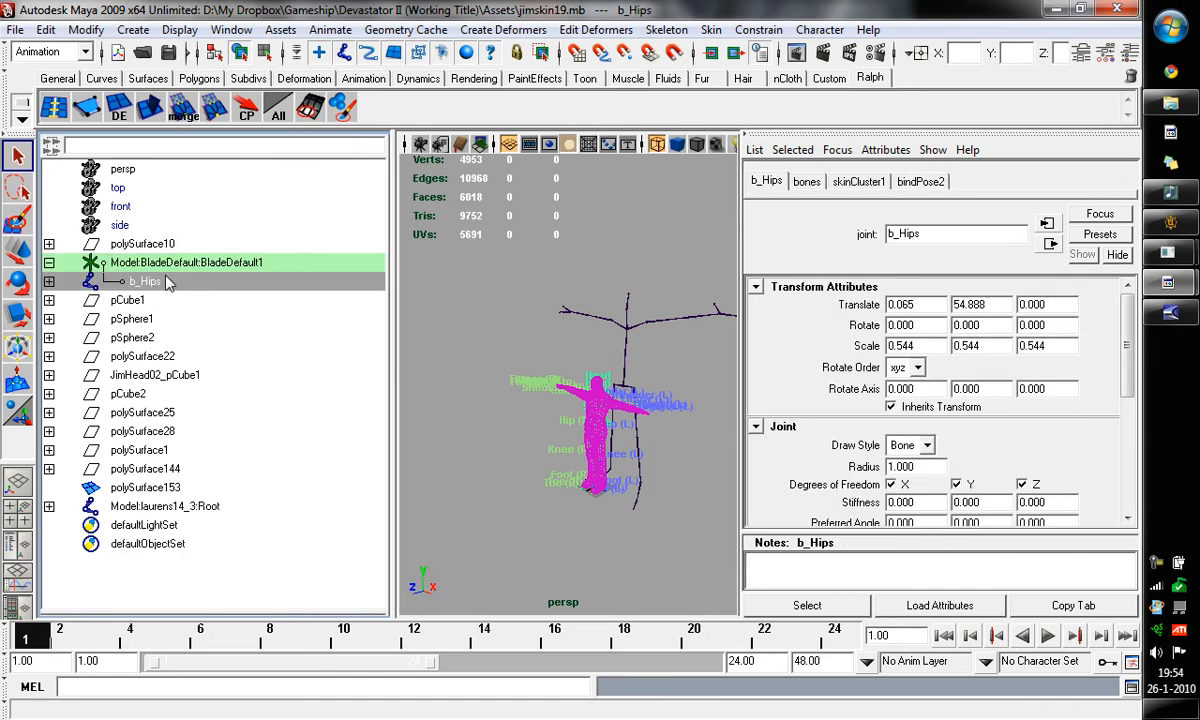
left_click(100, 264)
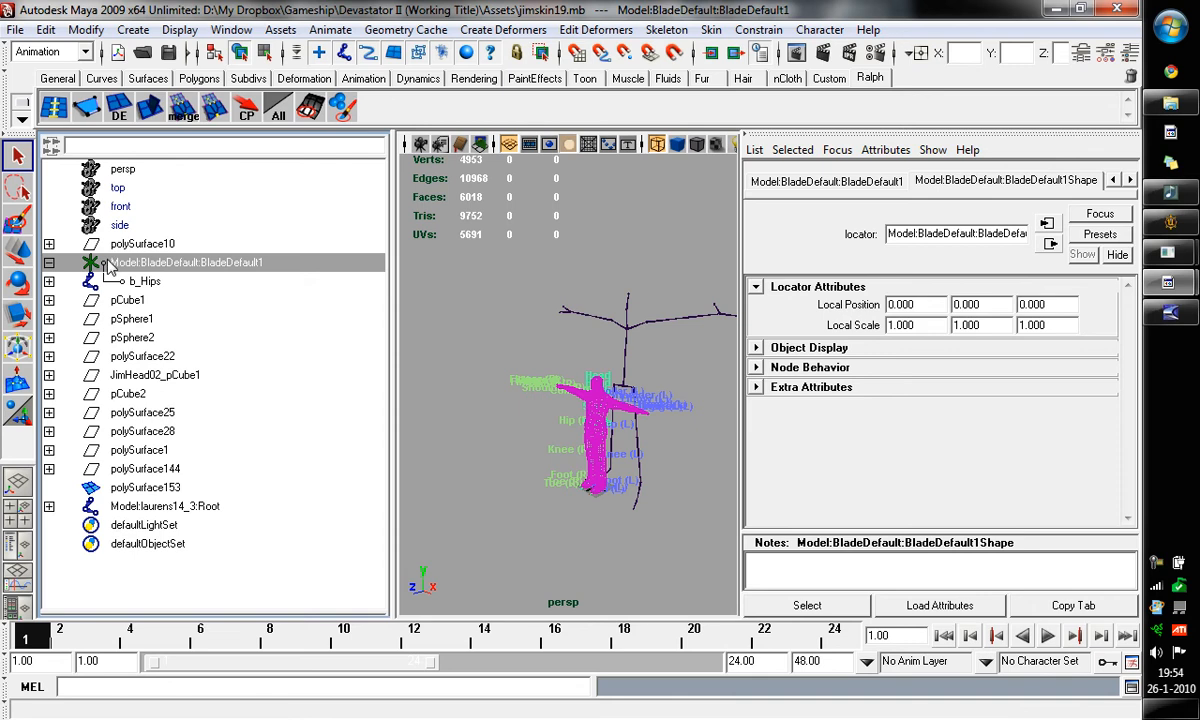
Inspect the motion capture skeleton's L_Humerus joint, then expand its root in the Outliner and select L_Femur
left_click(660, 350)
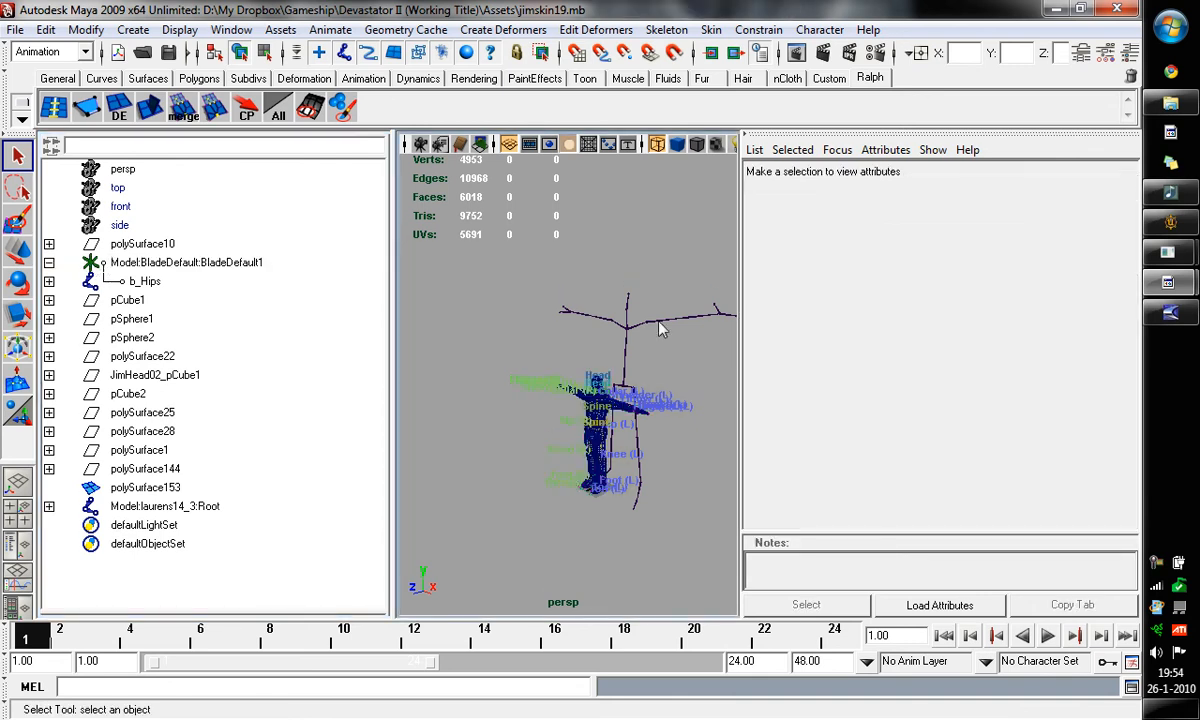
left_click(652, 322)
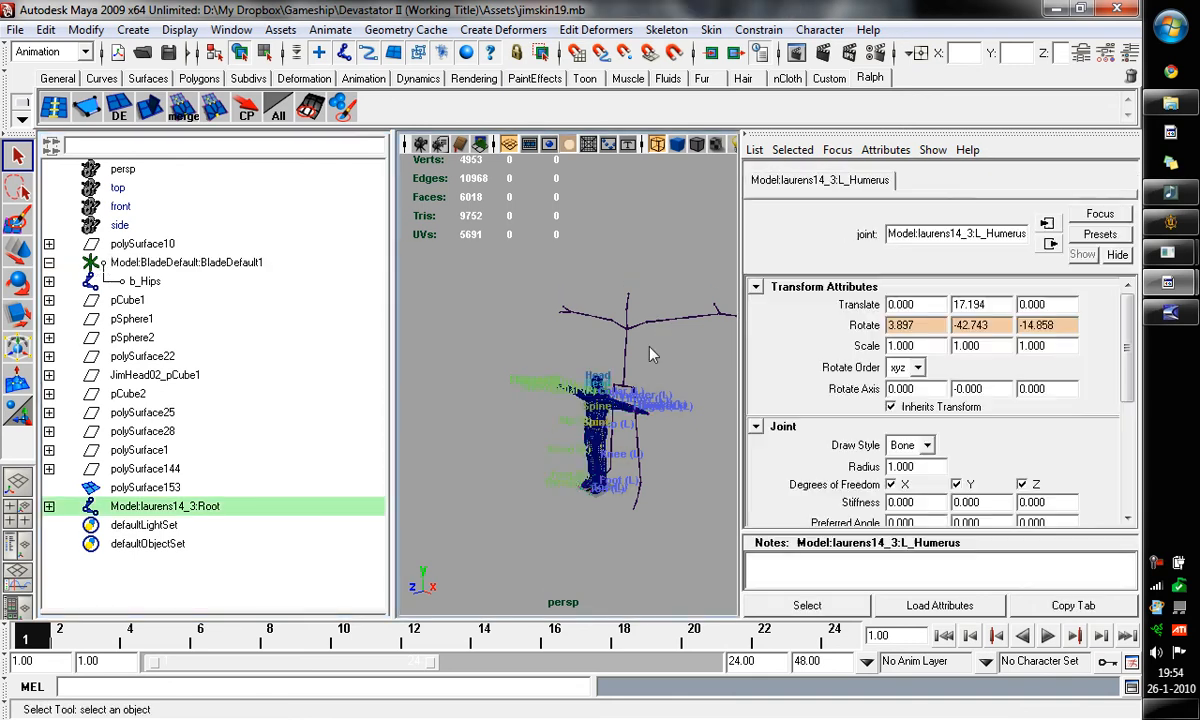
left_click(49, 506)
left_click(195, 525)
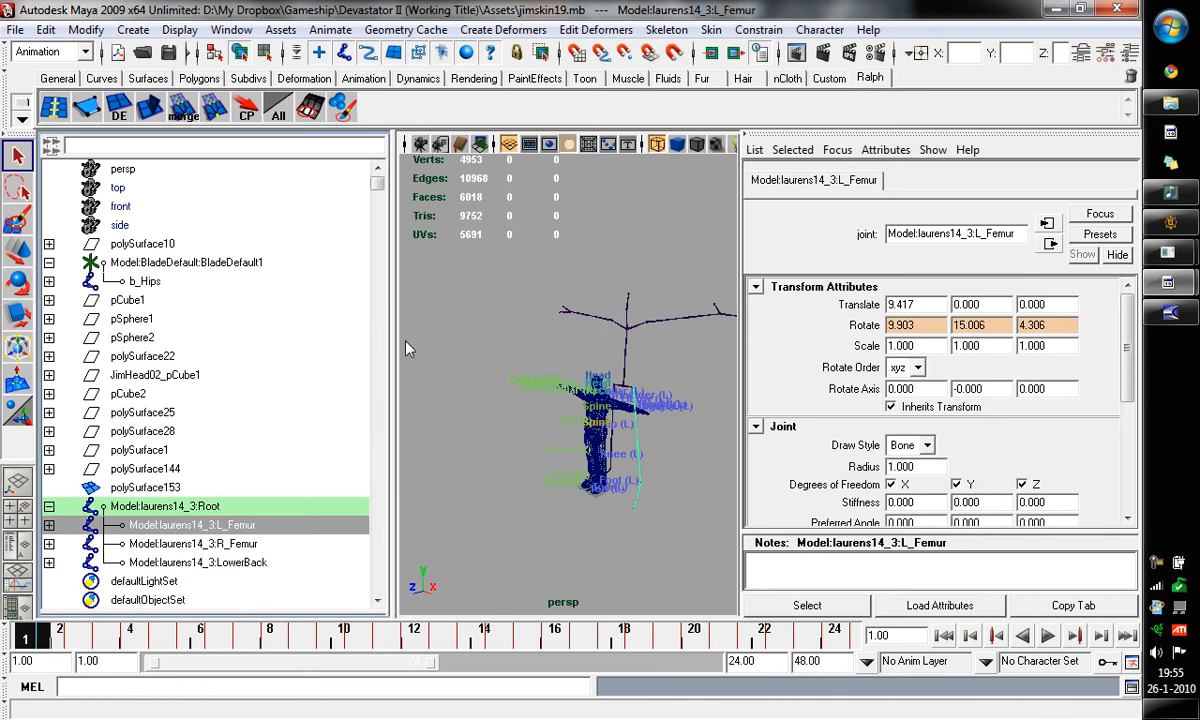
Maximize the perspective view and select the motion capture skeleton's root joint
left_click(444, 272)
key("space")
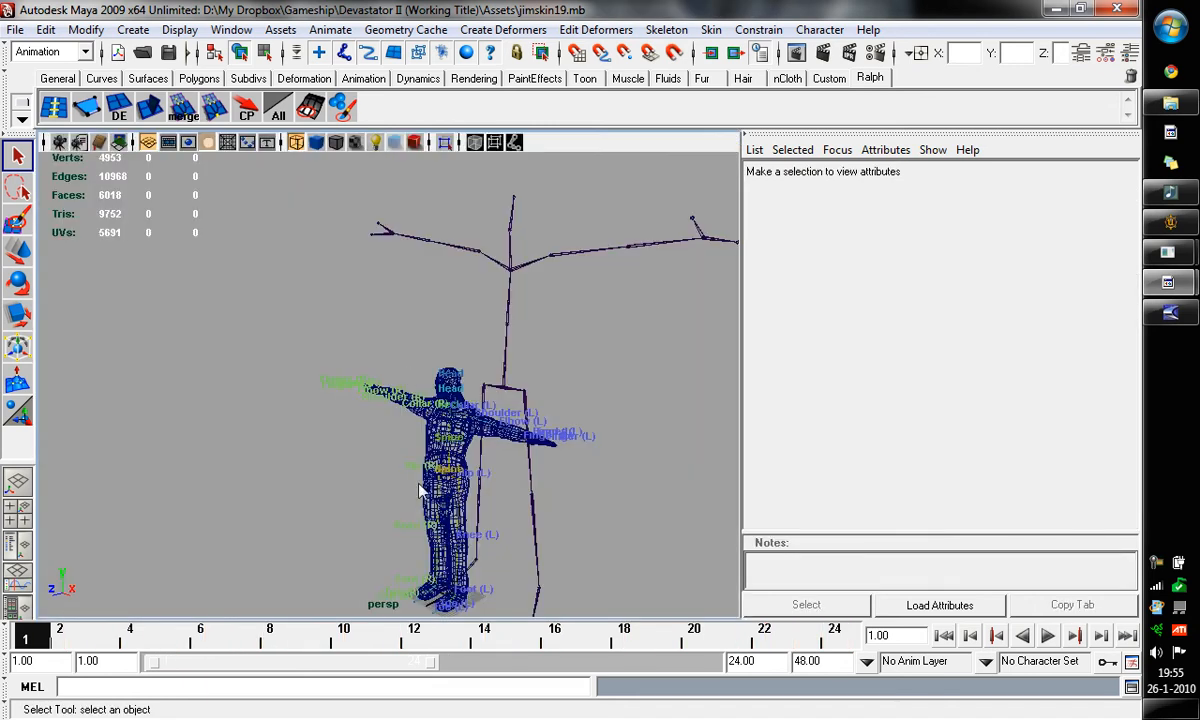
left_click(521, 390)
left_click(515, 387)
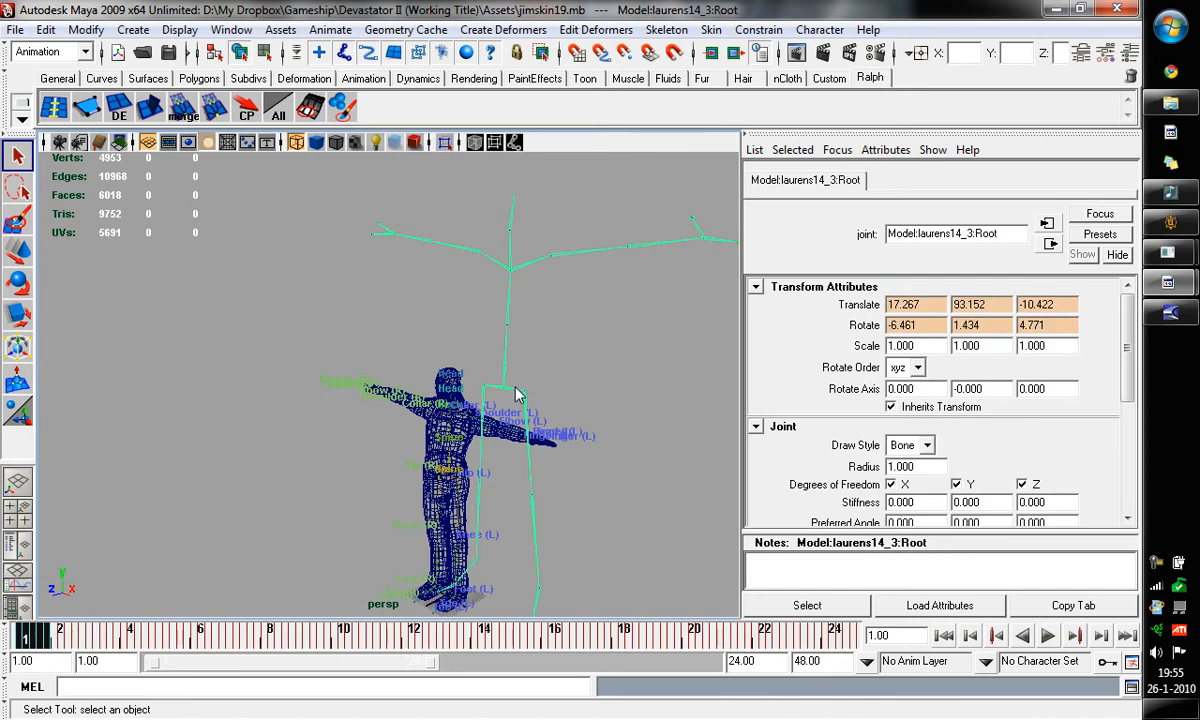
middle_click_drag(536, 388, 522, 335, "alt")
right_click_drag(510, 422, 502, 277, "alt")
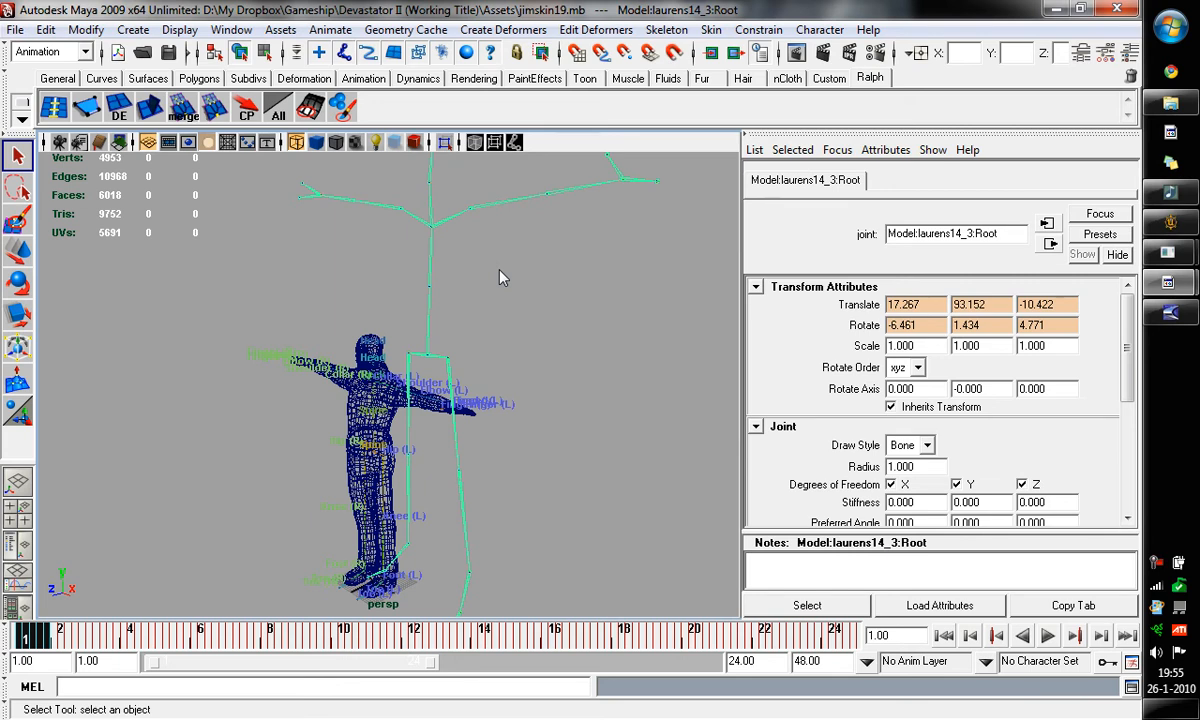
Compare the character mesh with the motion capture skeleton by selecting each, finishing on the skeleton's Thorax joint
left_click(432, 300)
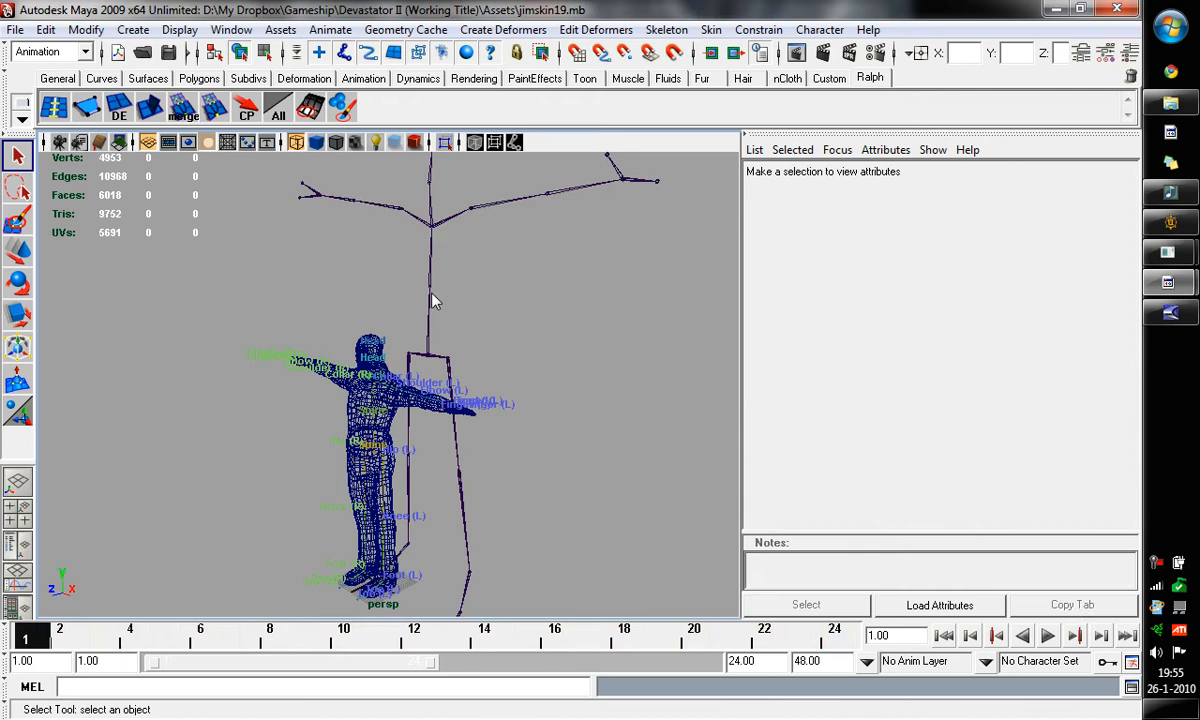
left_click(432, 300)
scroll(379, 424, "up", 5)
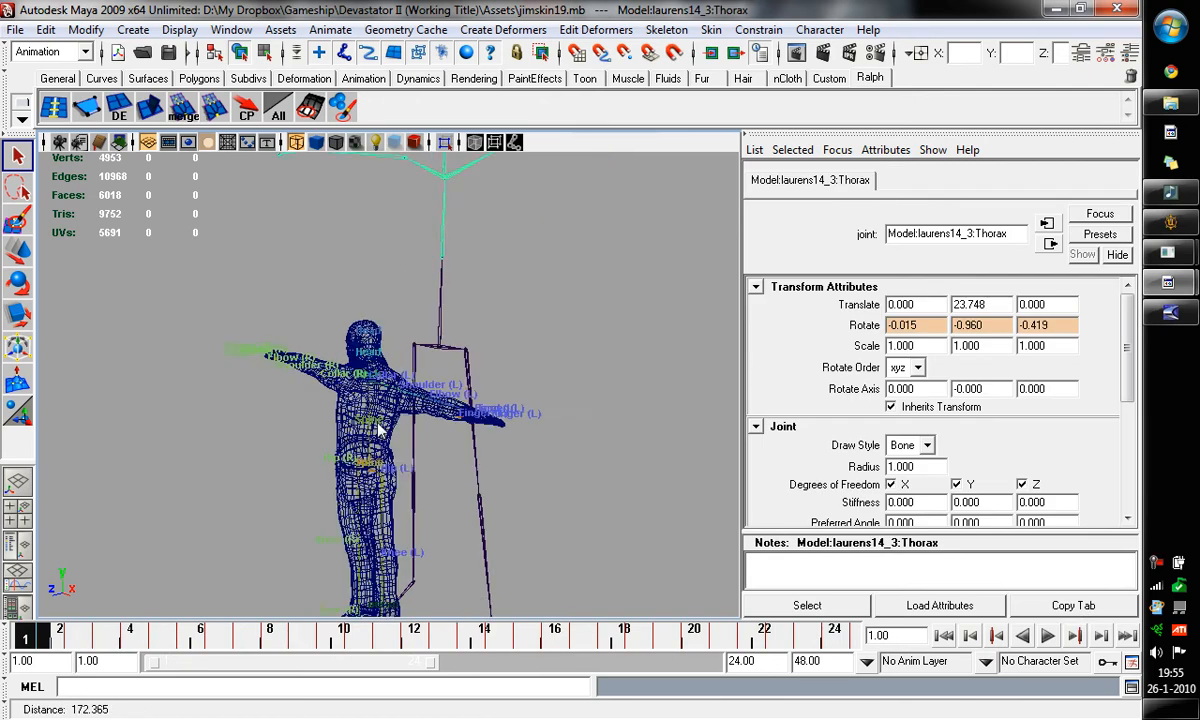
left_click(362, 489)
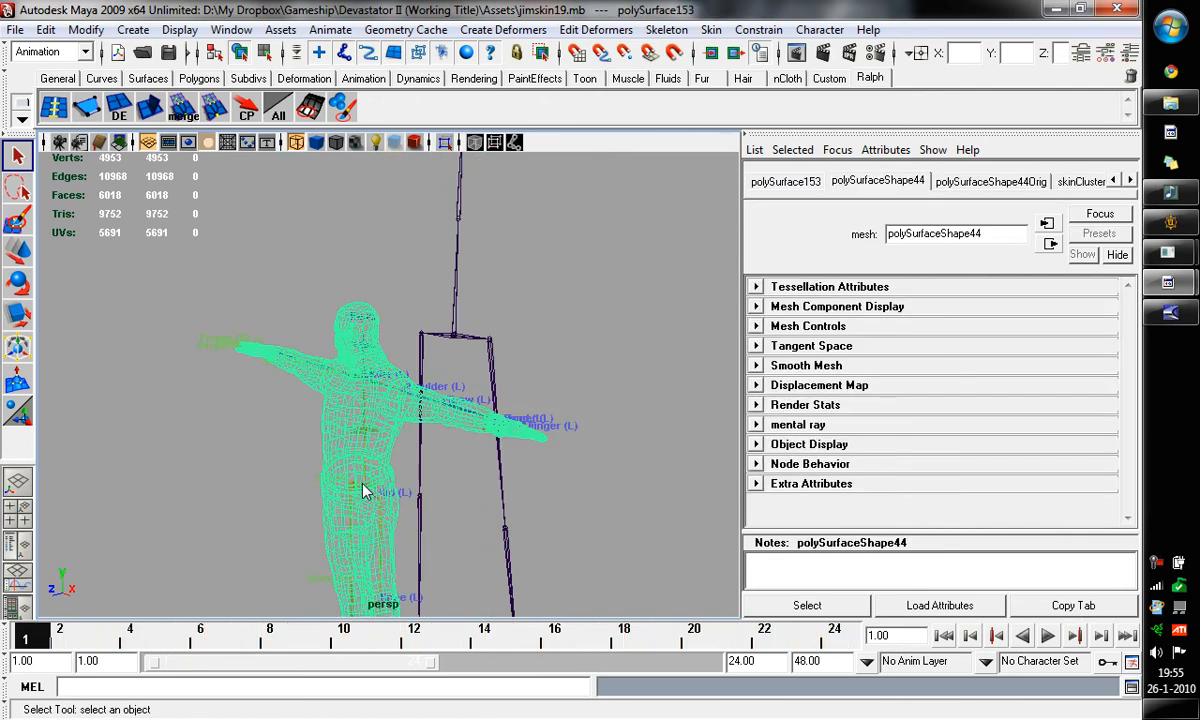
scroll(363, 491, "down", 4)
left_click(536, 305)
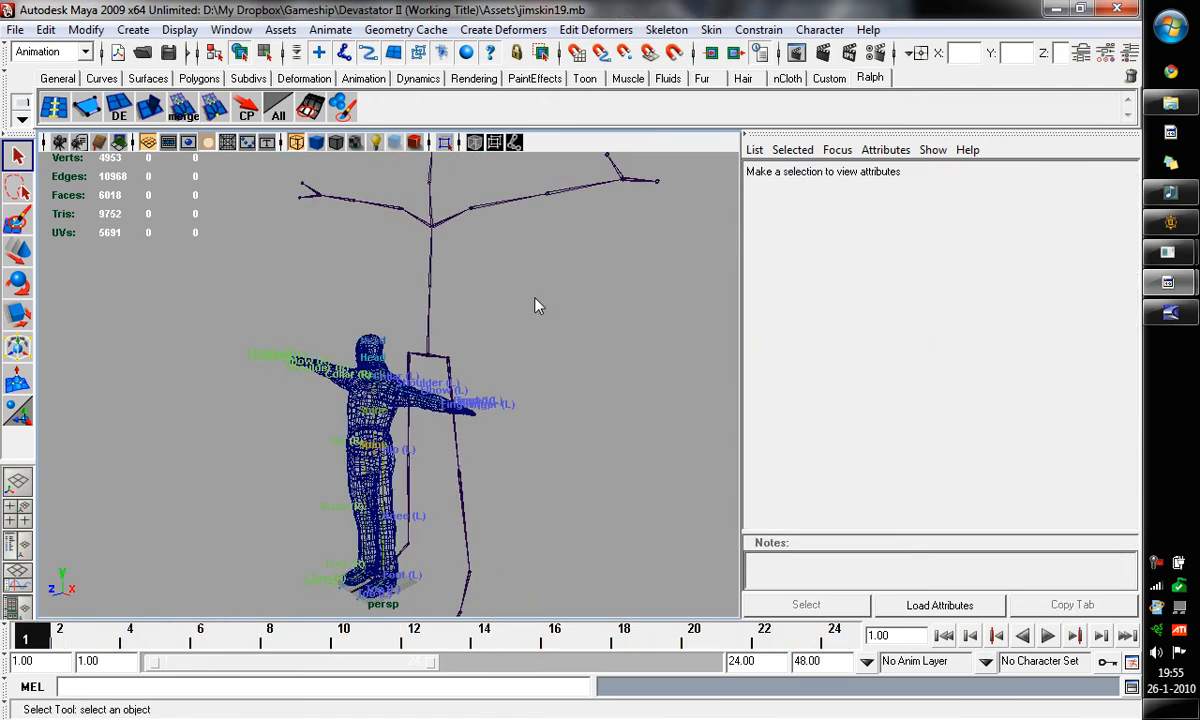
left_click(430, 278)
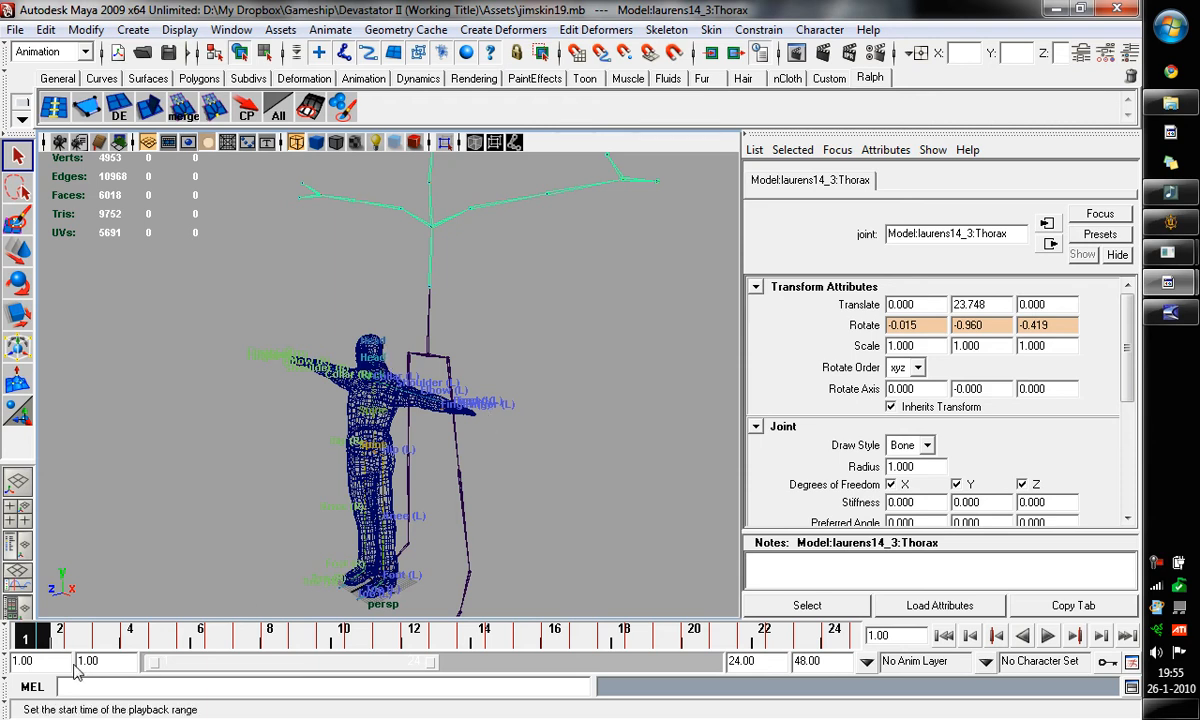
Select the motion capture skeleton's root joint by going up the hierarchy from its L_Femur joint
left_click_drag(75, 650, 27, 638)
left_click_drag(517, 318, 479, 340, "alt")
middle_click_drag(484, 343, 570, 480, "alt")
left_click_drag(562, 482, 538, 427, "alt")
left_click(459, 370)
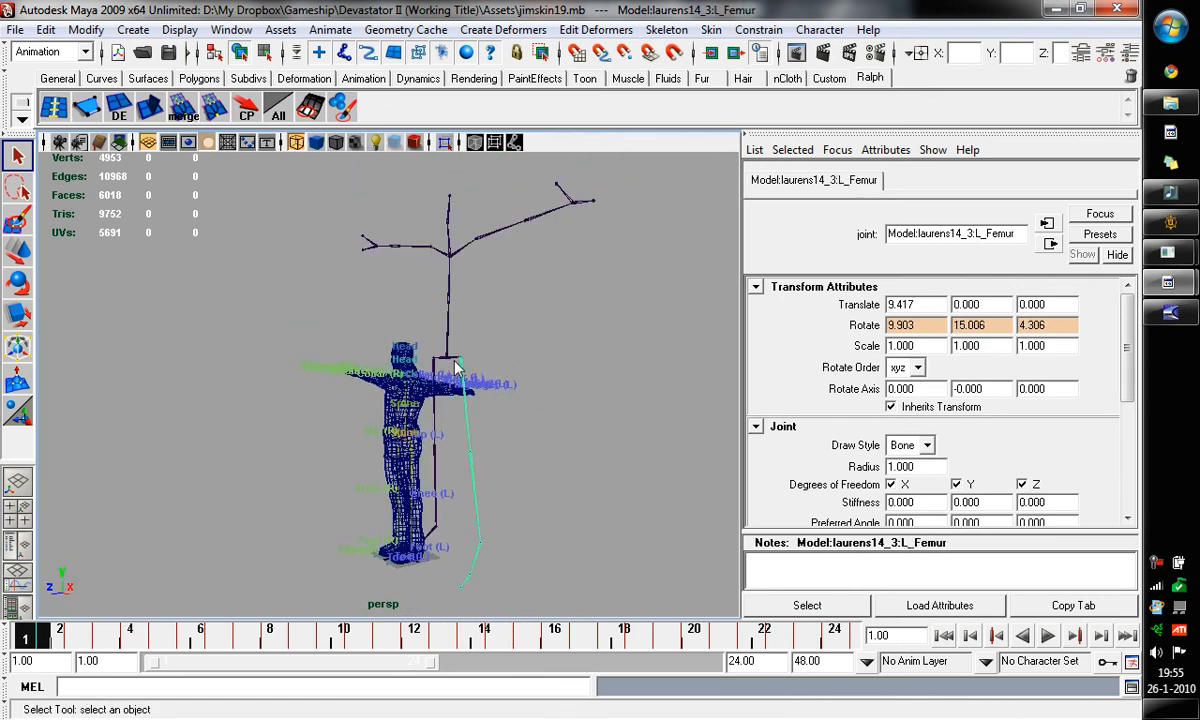
key("Up")
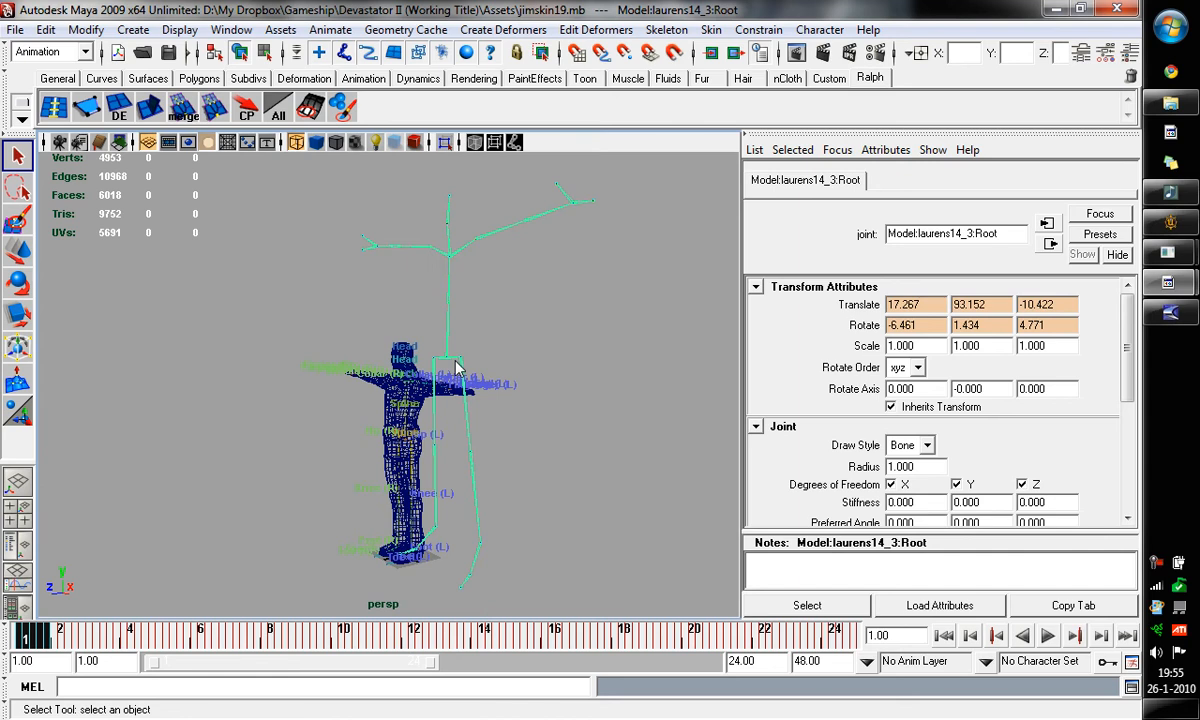
Select the character's b_Hips joint and the motion capture root joint in turn to compare the two skeletons
left_click_drag(520, 549, 495, 405, "alt")
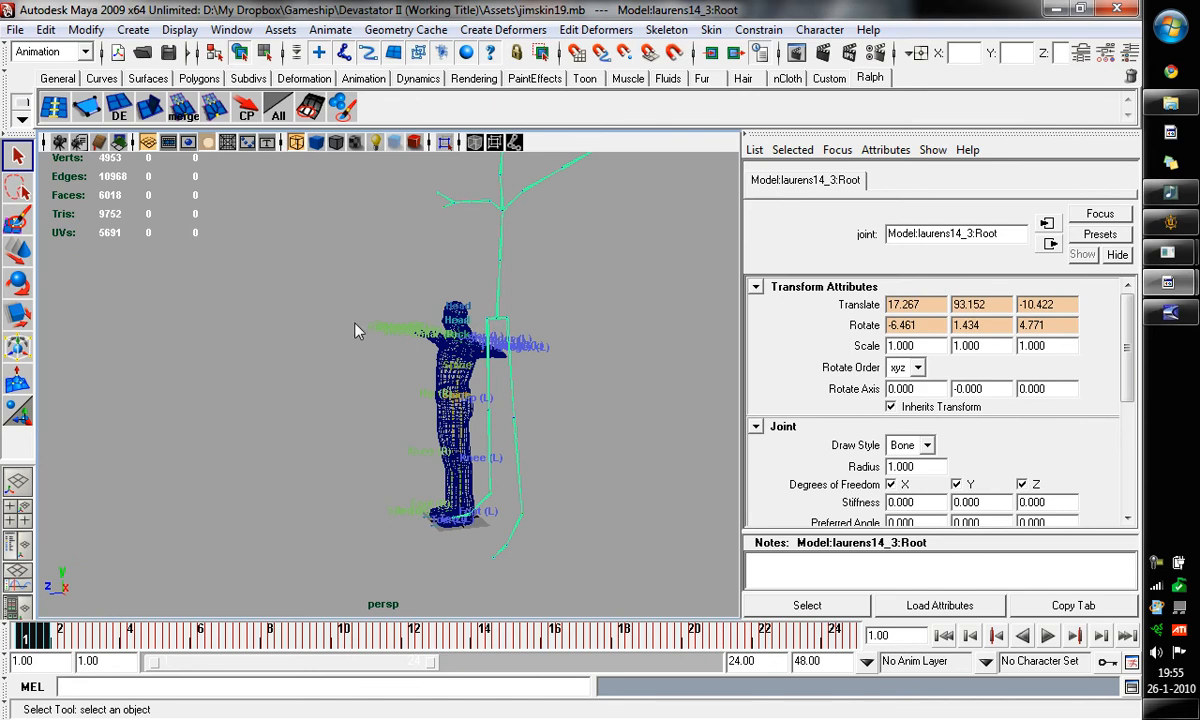
left_click(460, 412)
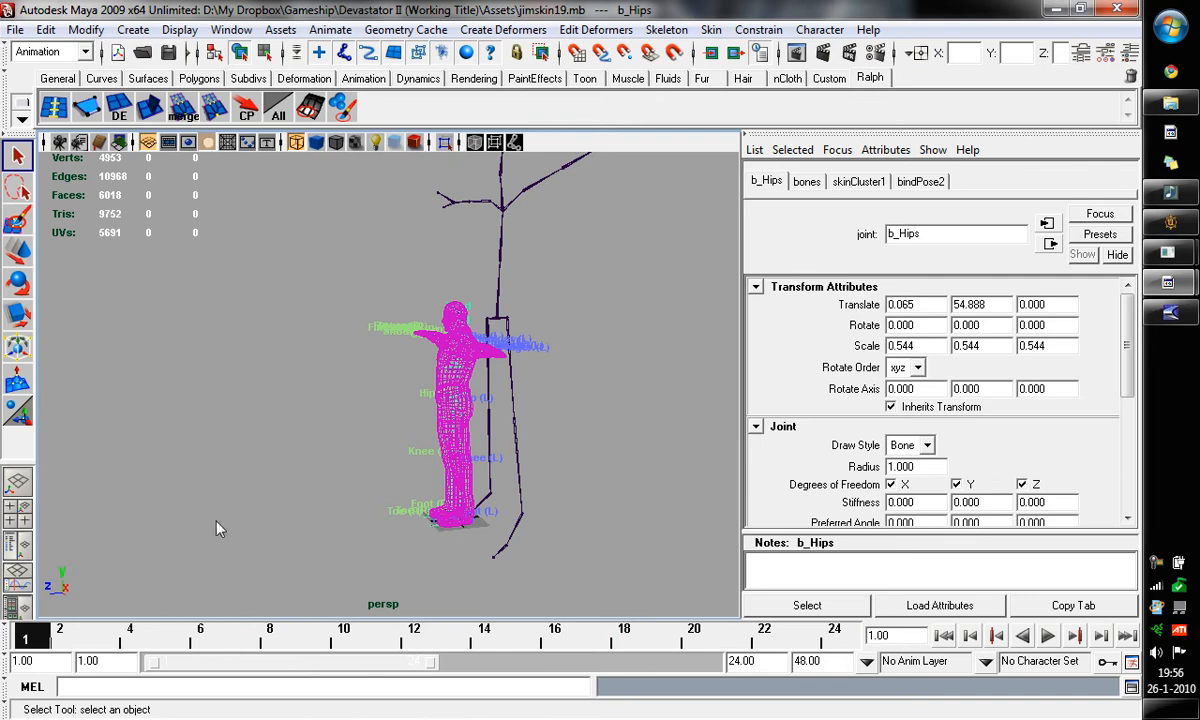
left_click_drag(395, 450, 505, 448, "alt")
left_click(467, 327)
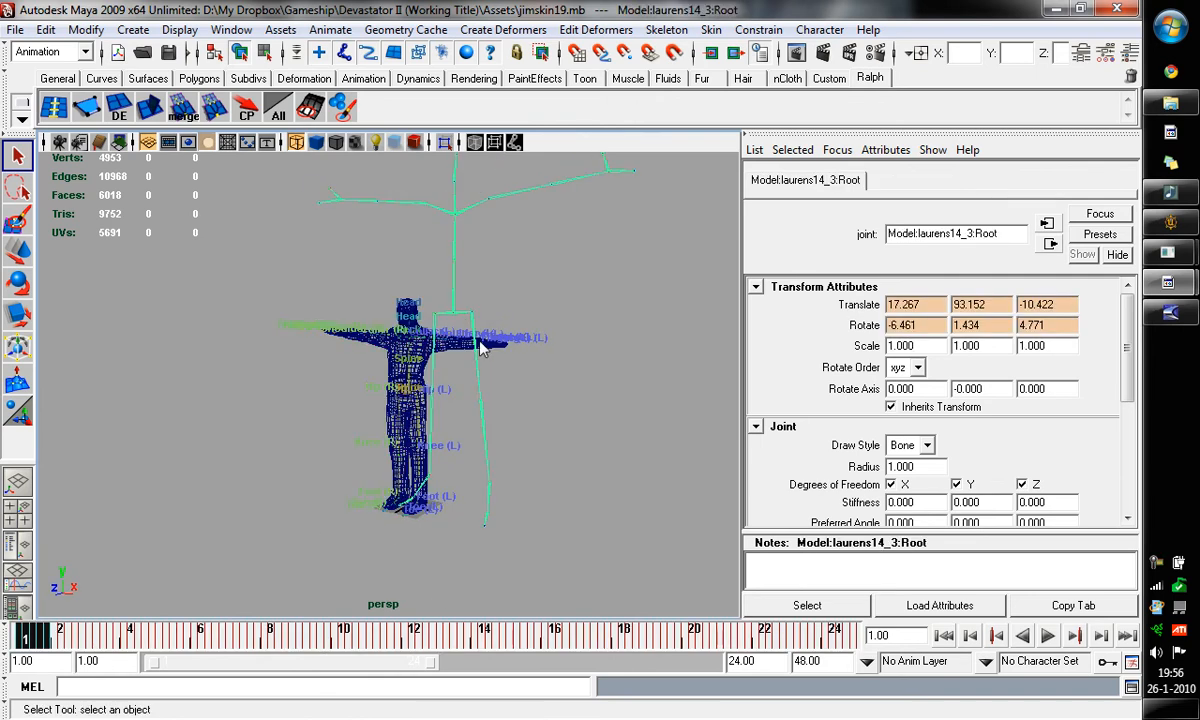
Display the character smooth shaded with X-Ray Joints enabled so its bones show through the mesh
scroll(468, 320, "up", 4)
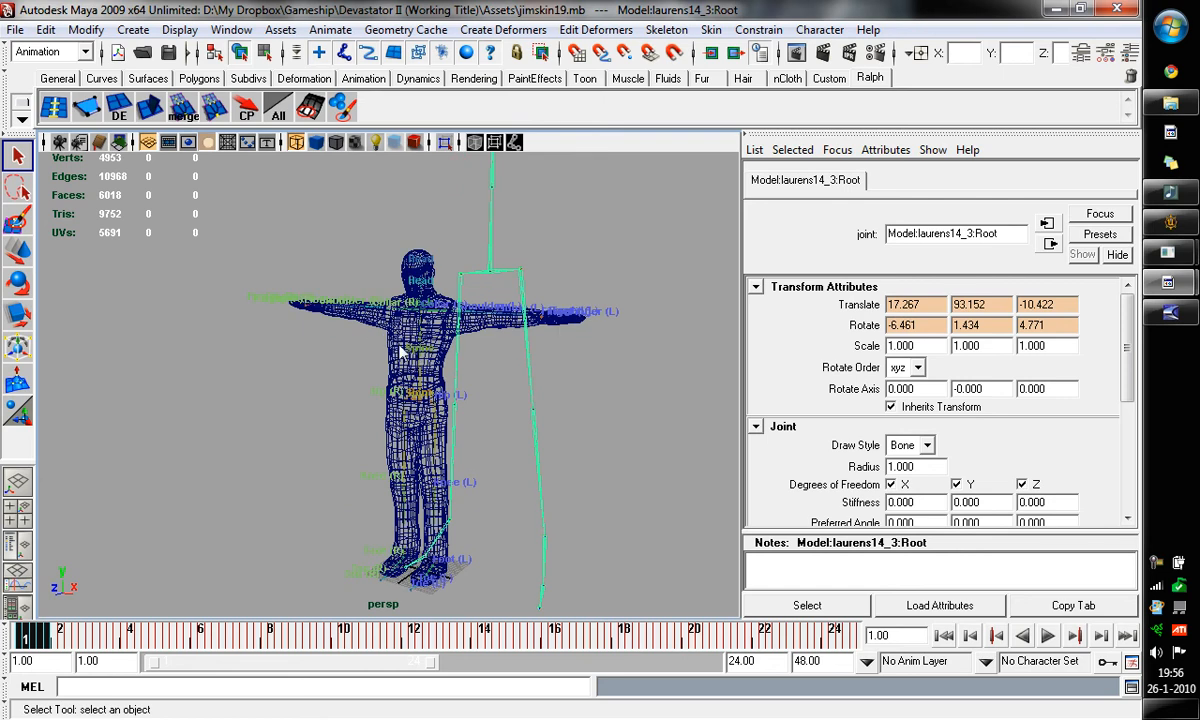
key("5")
scroll(344, 448, "up", 2)
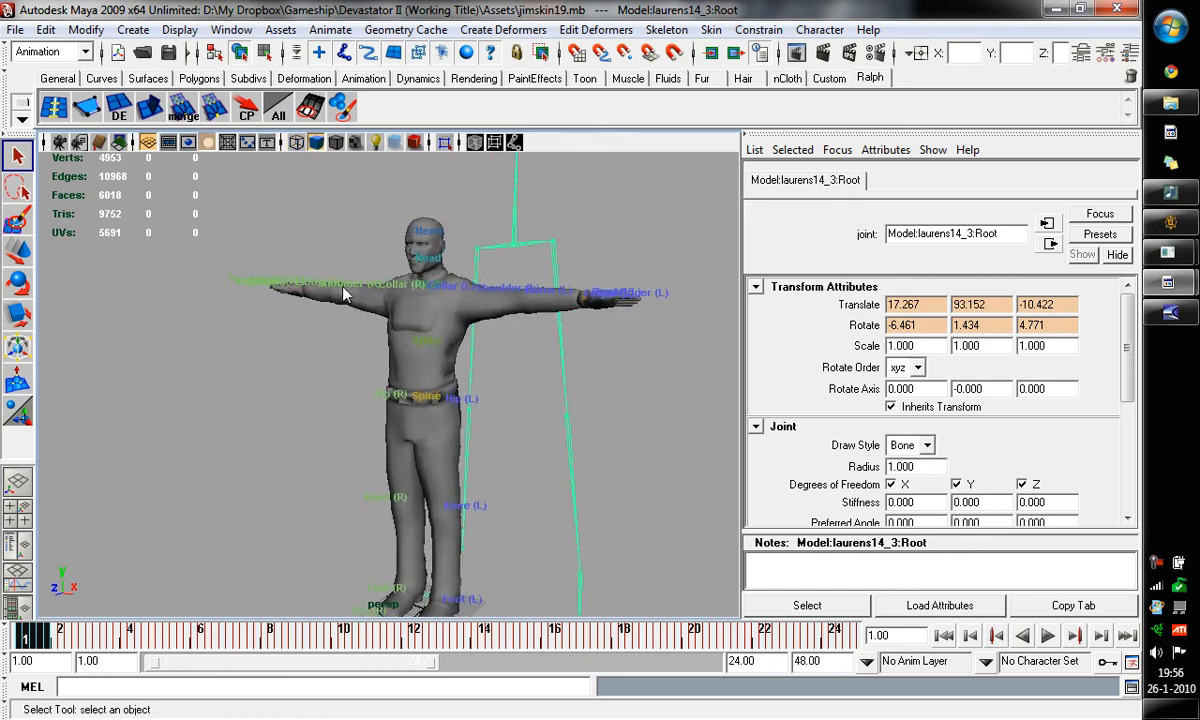
left_click(515, 144)
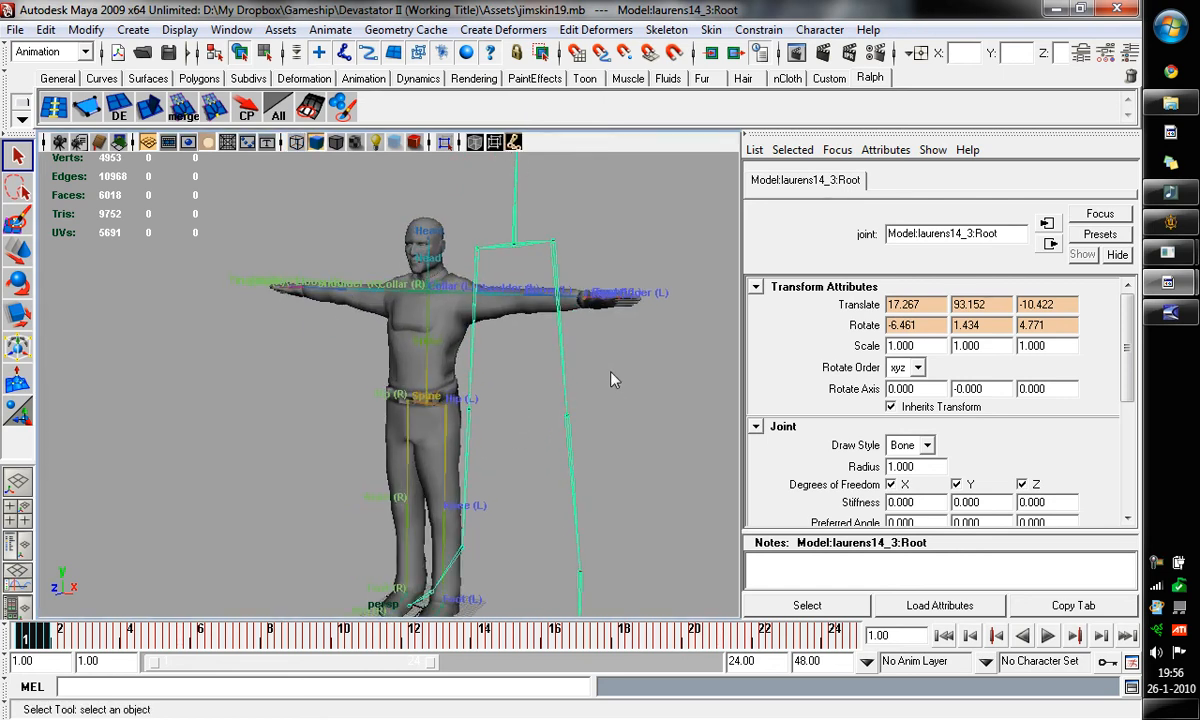
right_click_drag(611, 372, 467, 236, "alt")
middle_click_drag(489, 233, 486, 269, "alt")
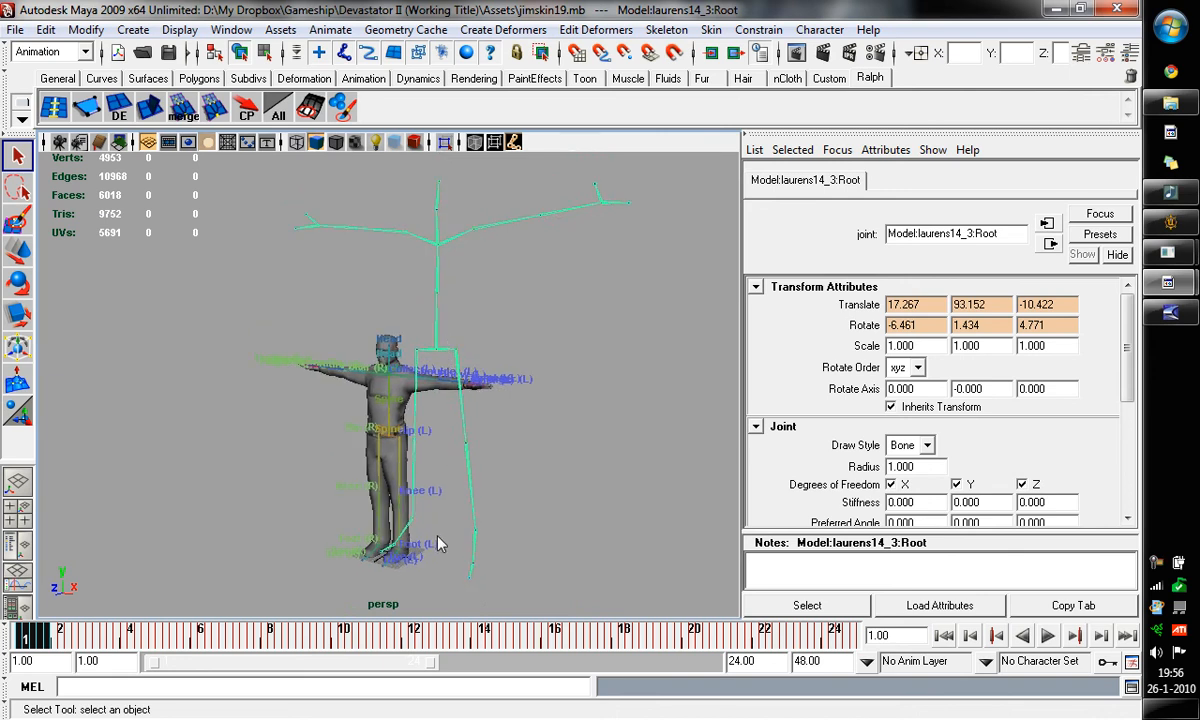
Set the playback range to end at frame 720, go to frame 683 and clear the selection
left_click_drag(757, 661, 690, 656)
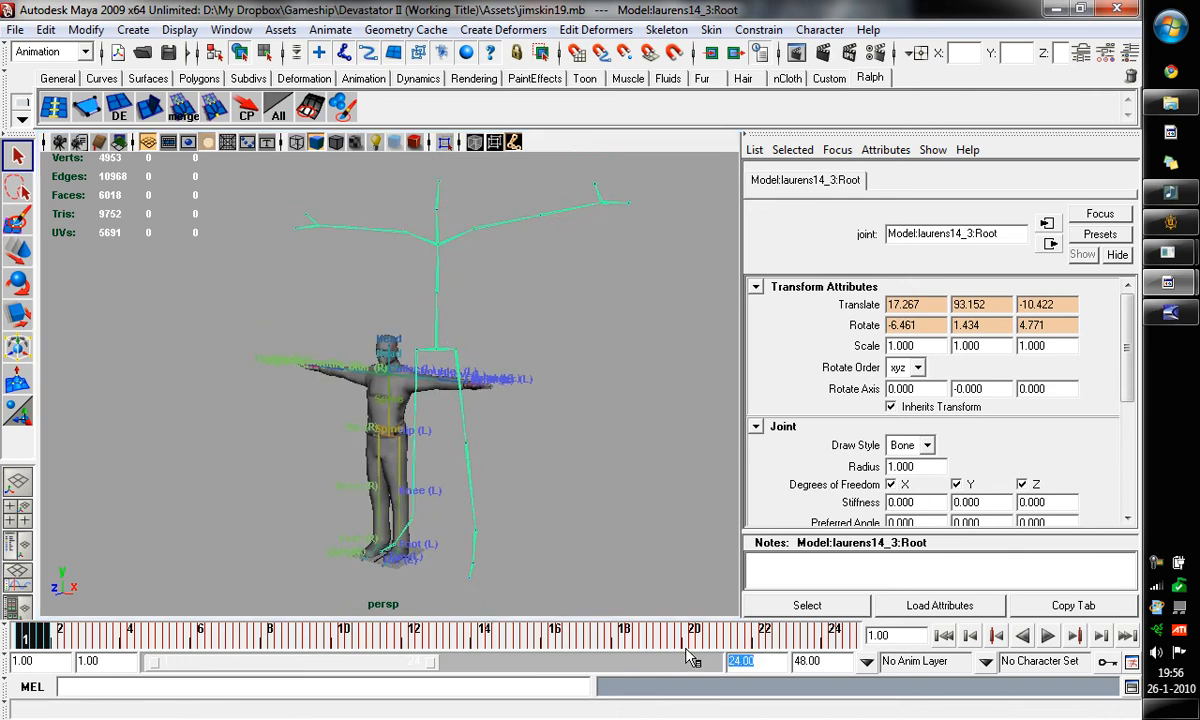
type("720")
key("Return")
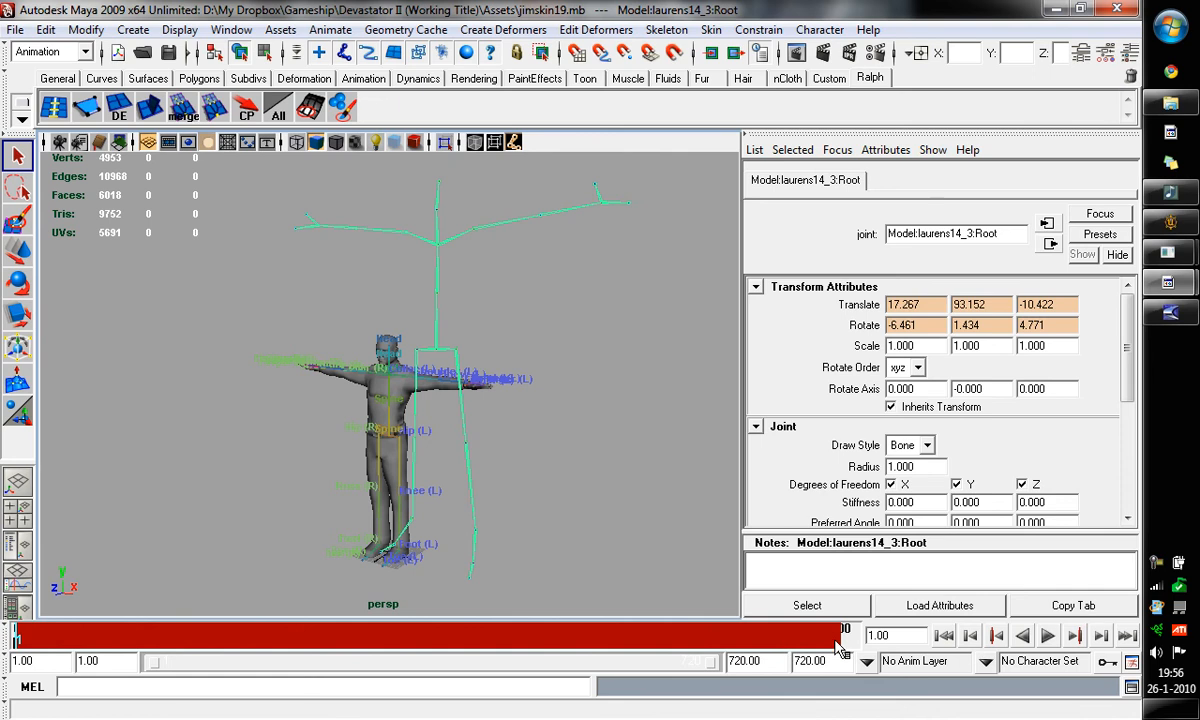
left_click_drag(838, 640, 822, 606)
left_click(511, 314)
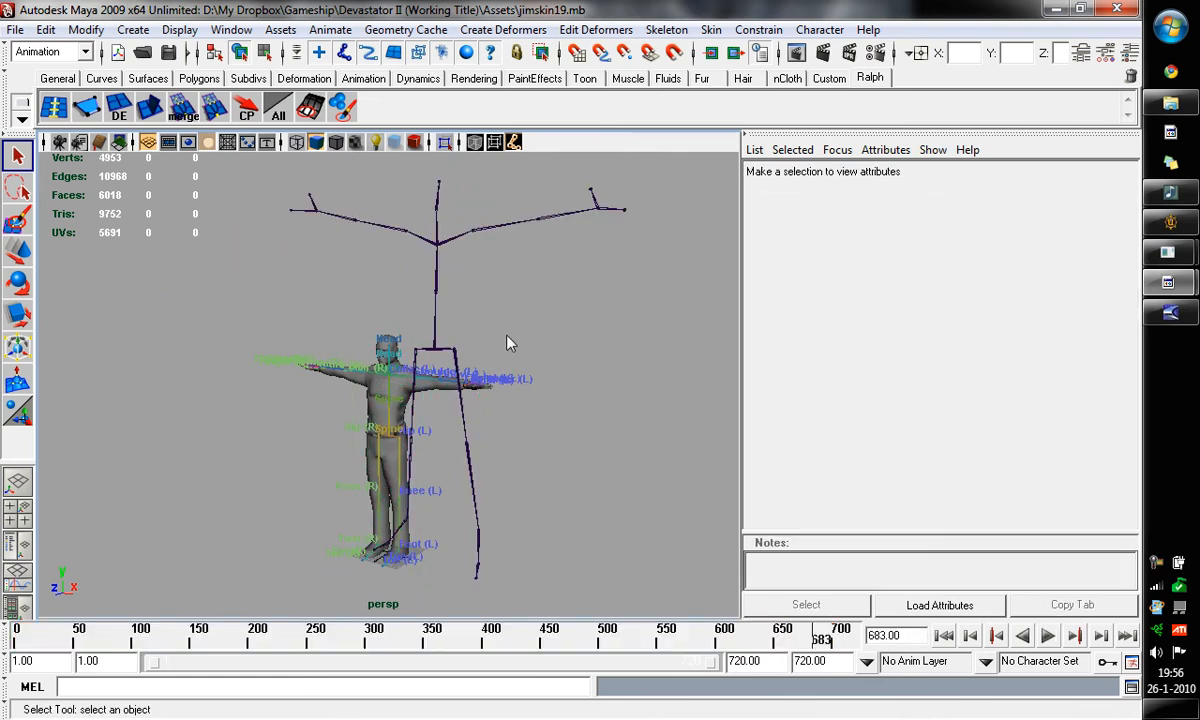
Keep the Animation command set active and detach the Retargeting commands as a floating window beside the skeletons
left_click(84, 53)
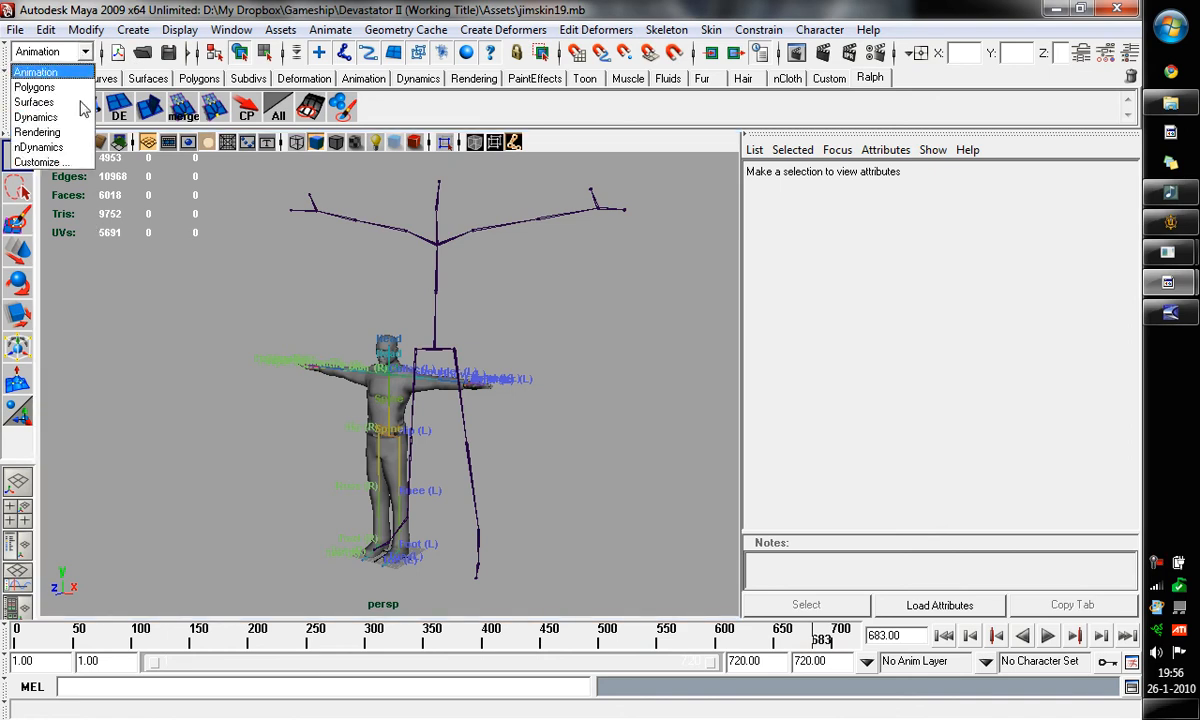
left_click(62, 72)
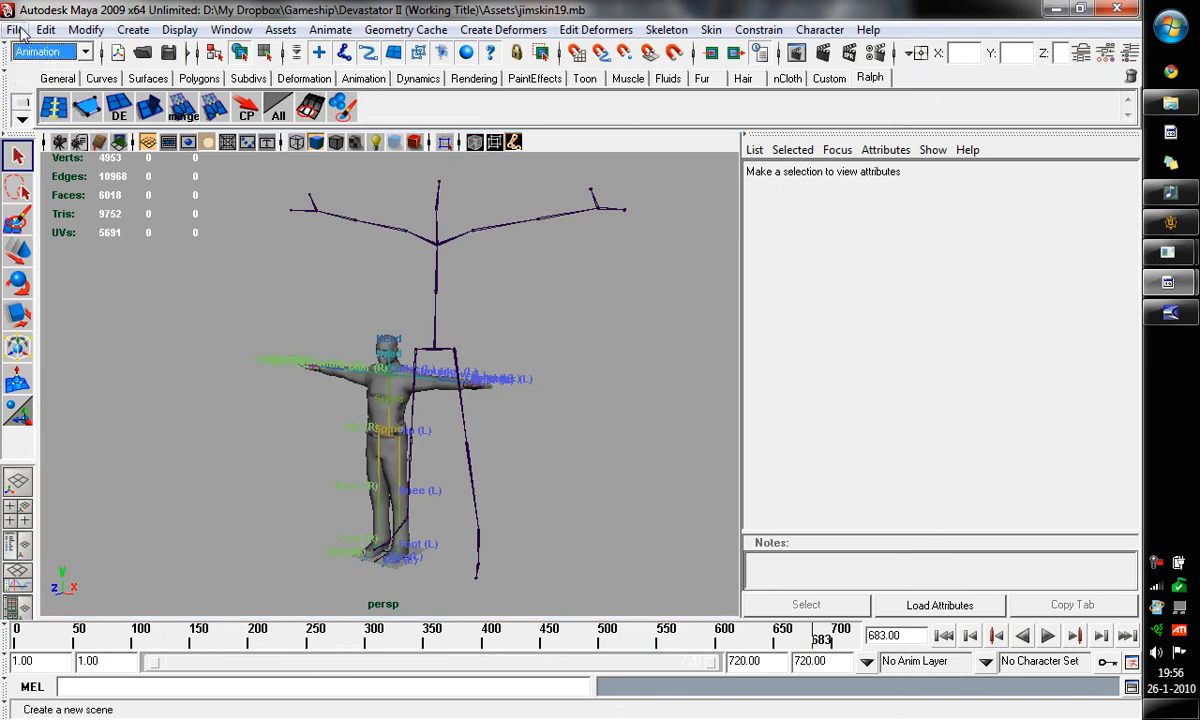
left_click(678, 33)
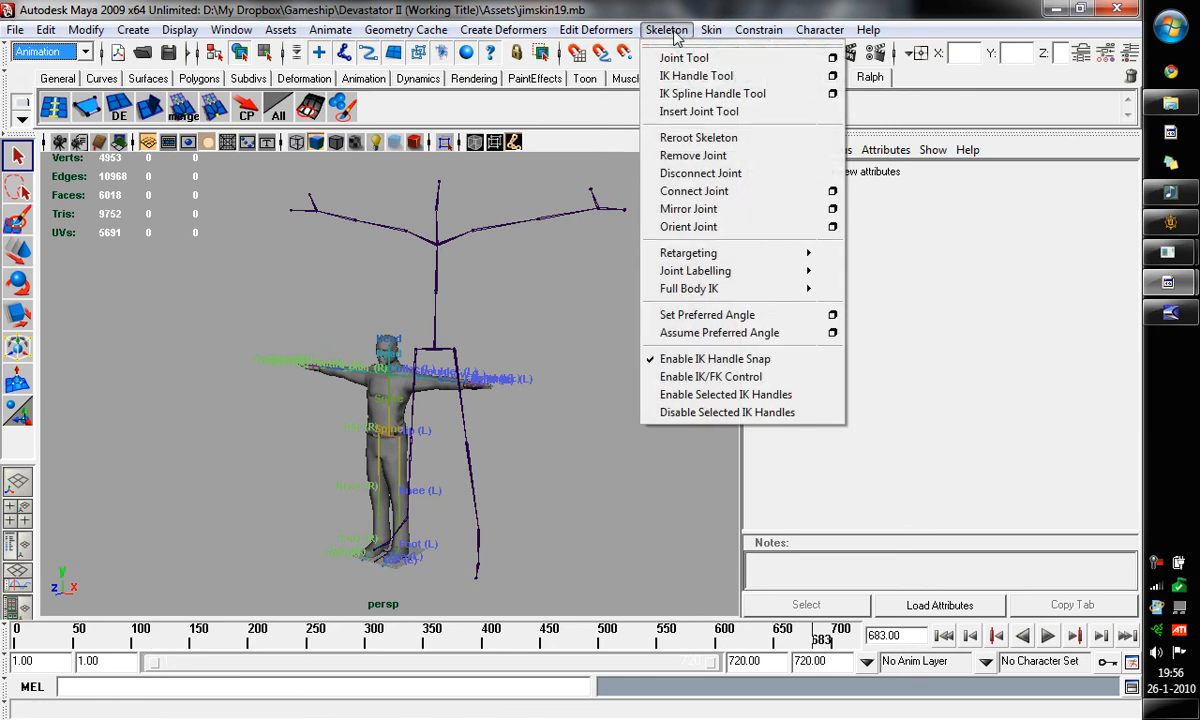
mouse_move(700, 254)
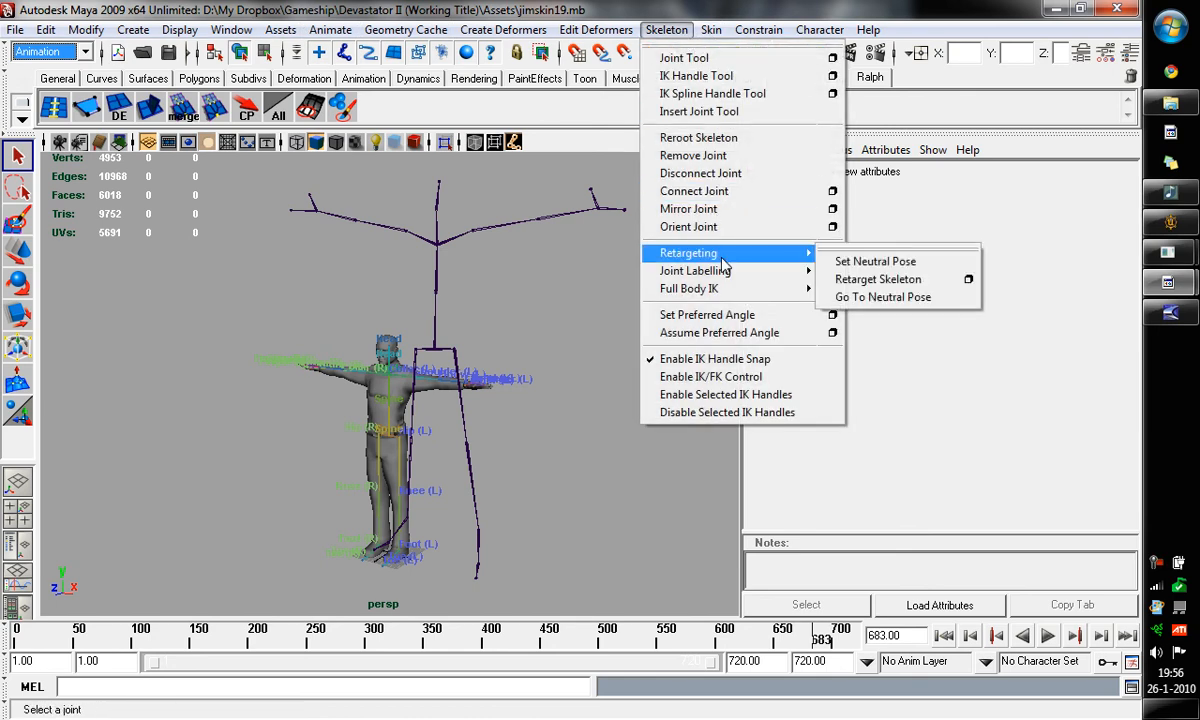
left_click(860, 250)
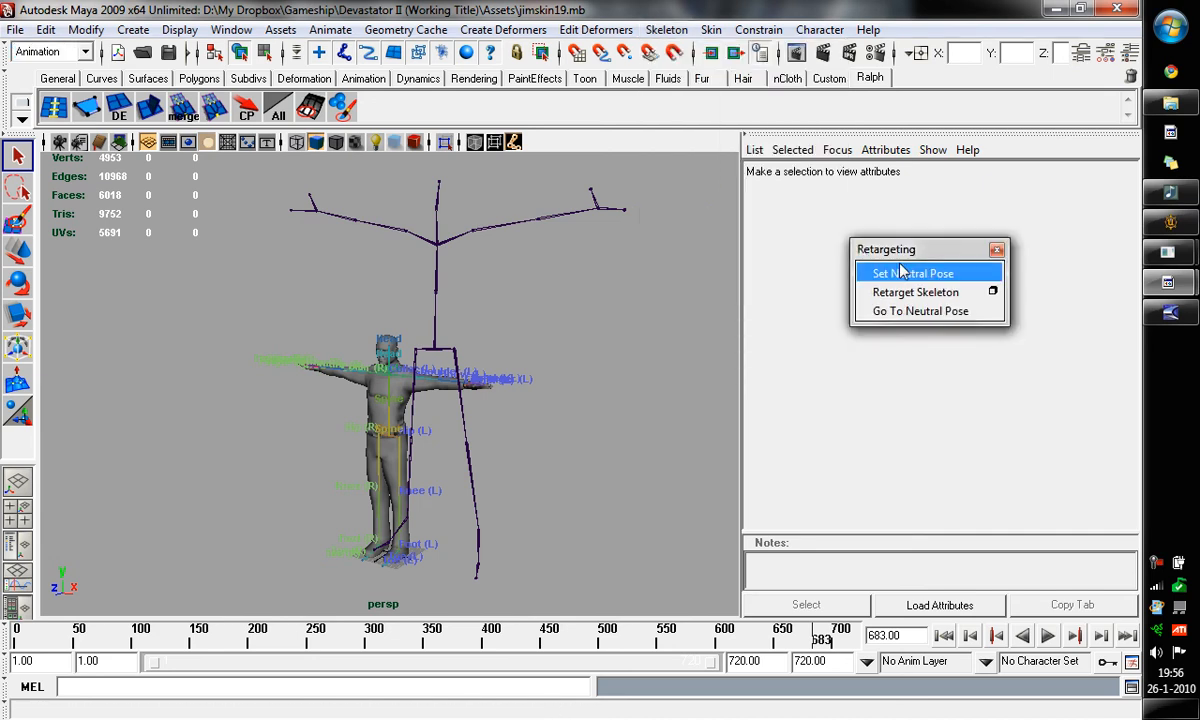
left_click_drag(850, 246, 662, 198)
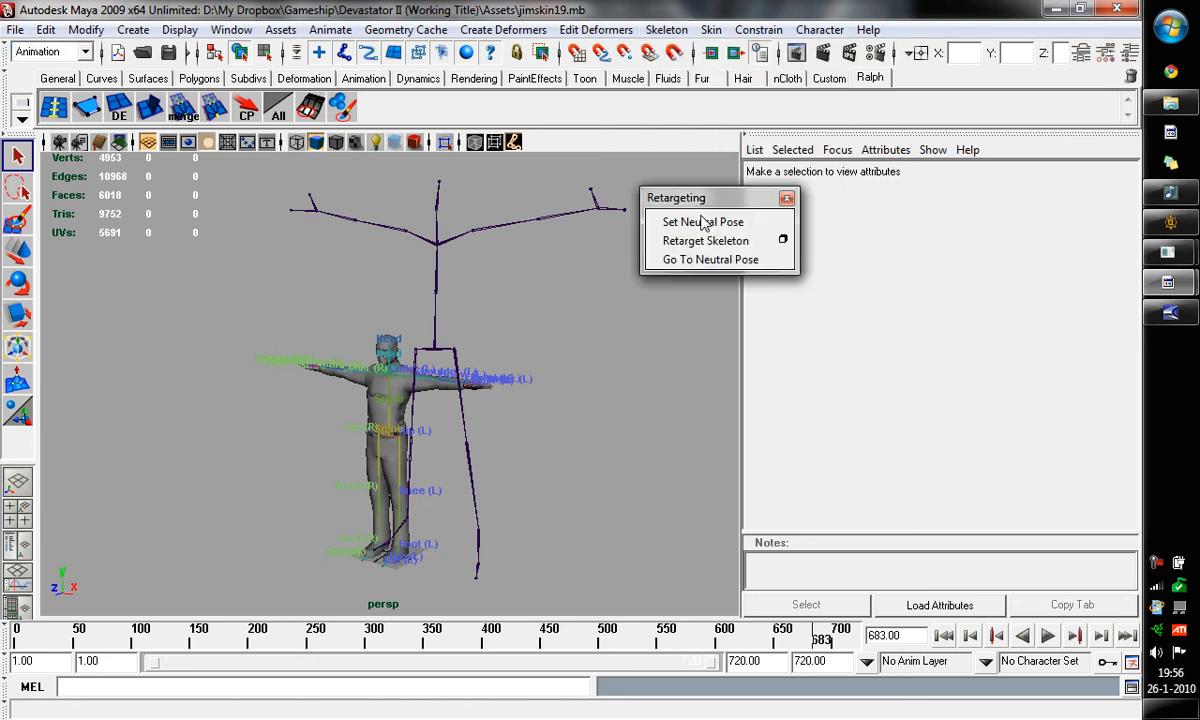
Detach the Joint Labelling commands and their Add Retargeting Labels list as two more floating windows
left_click(666, 29)
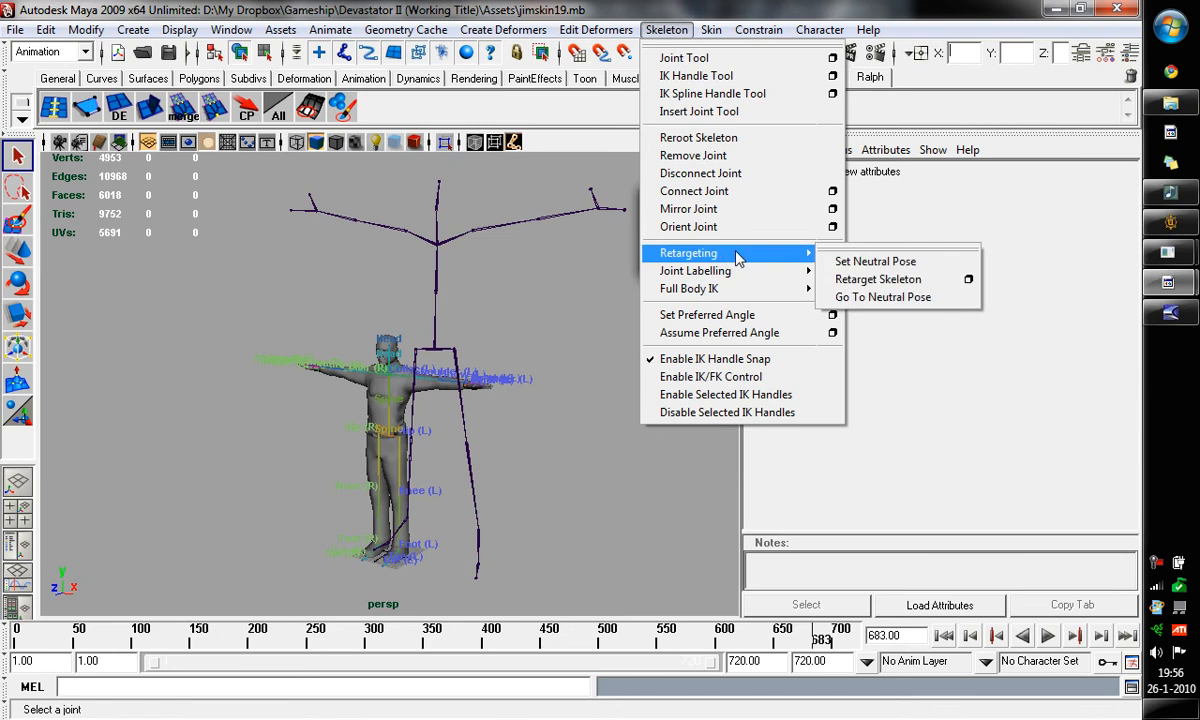
mouse_move(767, 272)
left_click(900, 265)
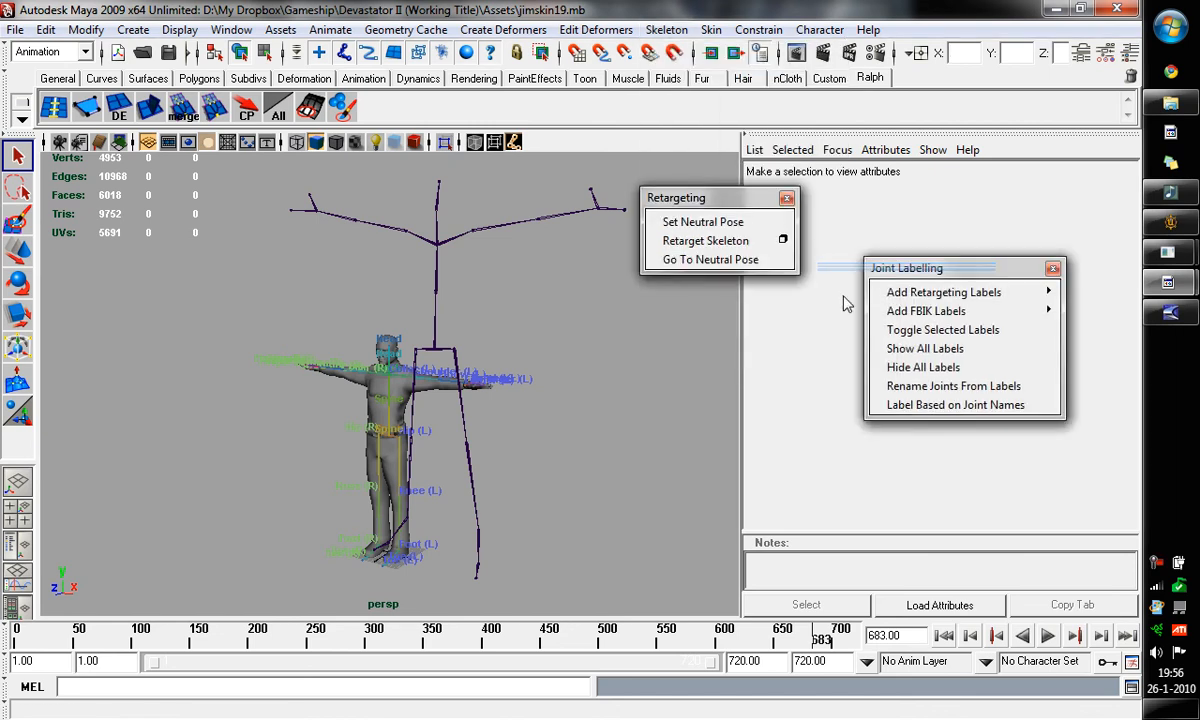
left_click_drag(924, 268, 701, 289)
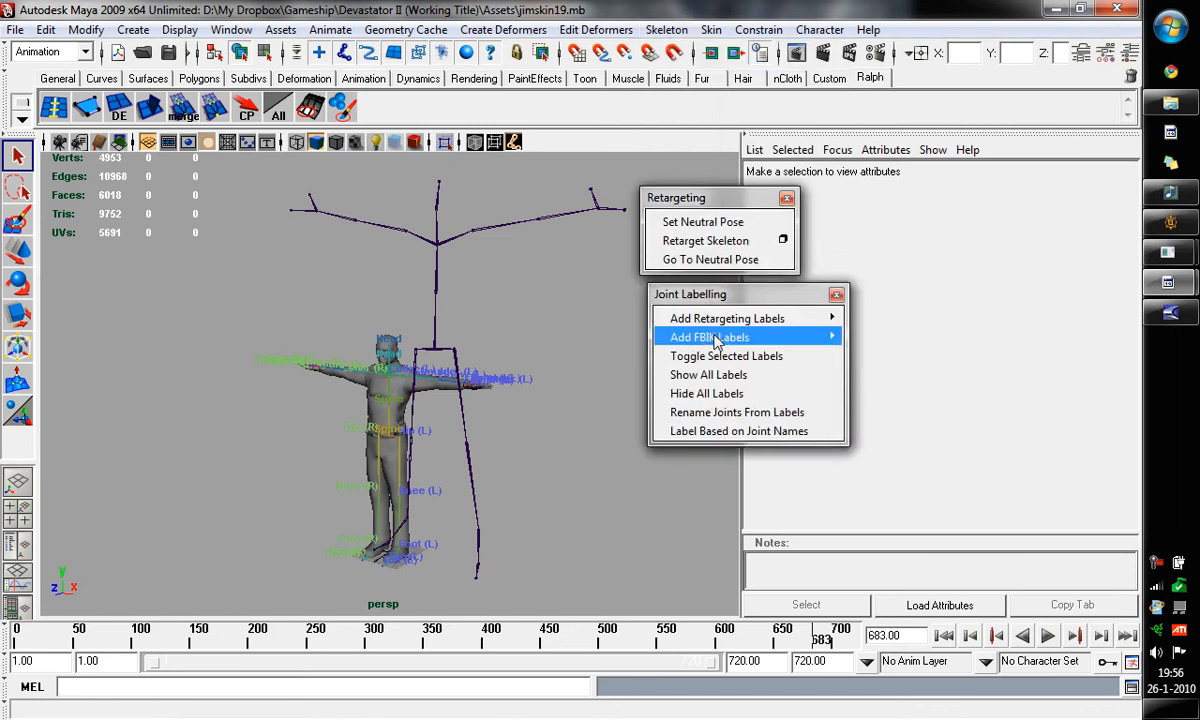
mouse_move(826, 320)
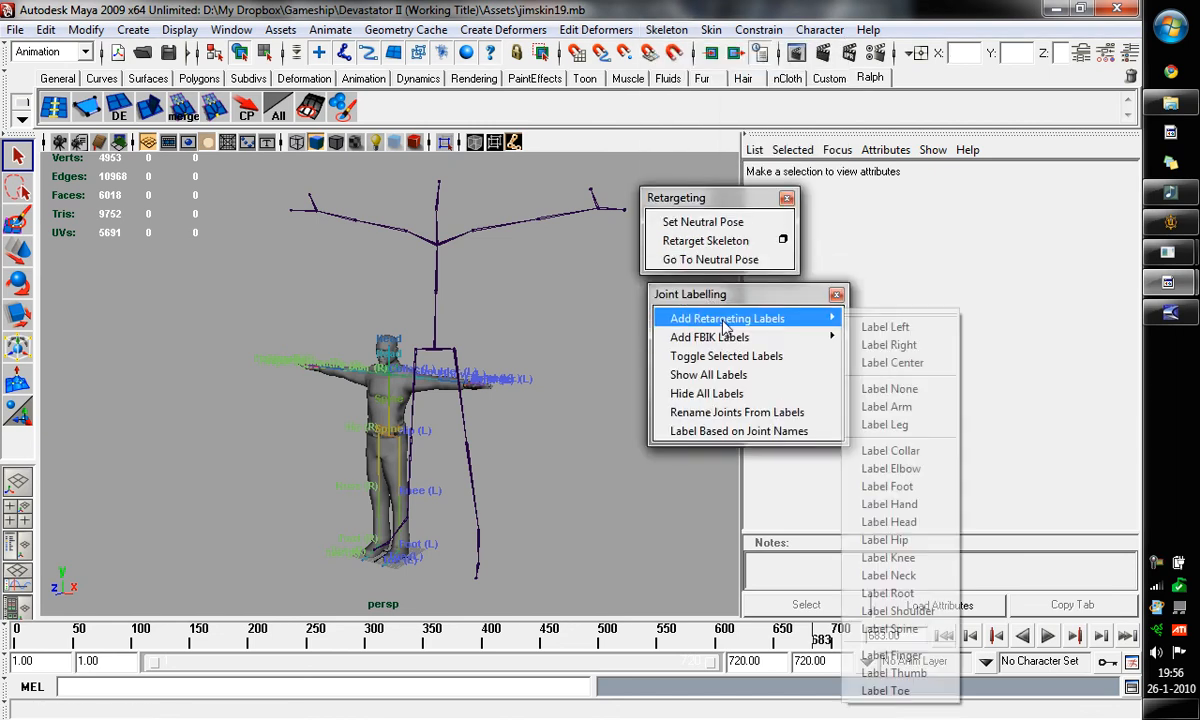
left_click(885, 316)
left_click_drag(885, 305, 721, 100)
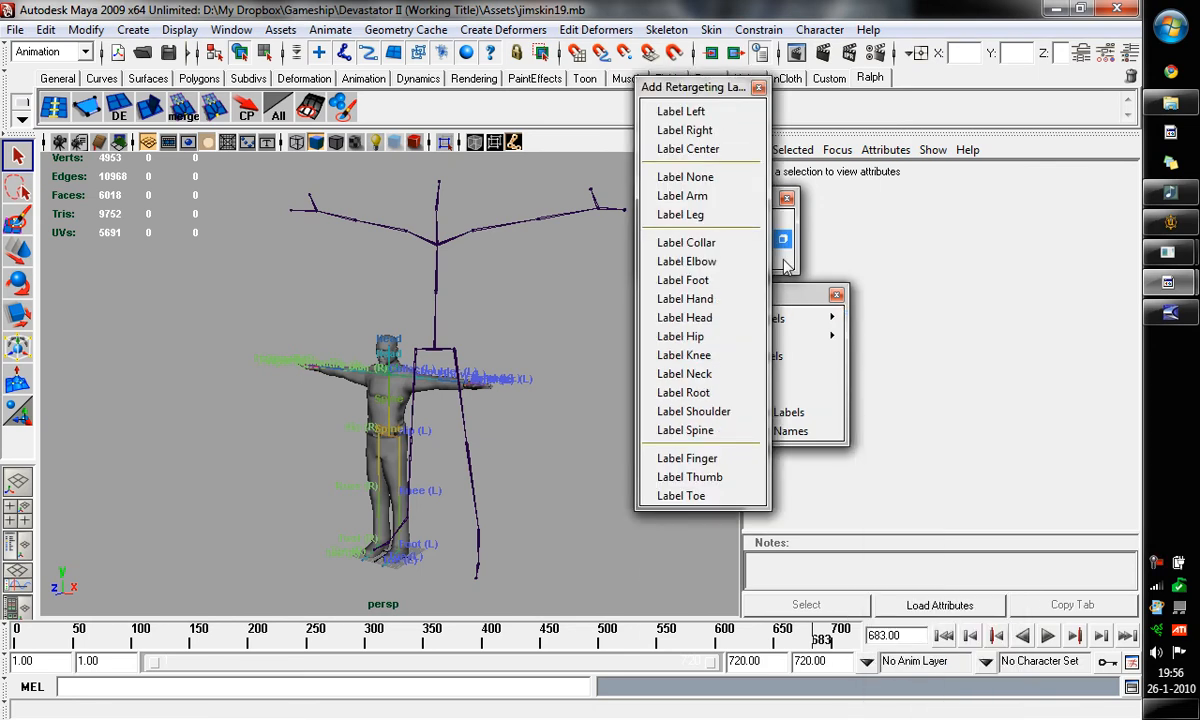
Arrange the Retargeting, Joint Labelling and Add Retargeting Labels windows so they do not overlap each other or cover the skeletons
left_click_drag(795, 294, 965, 273)
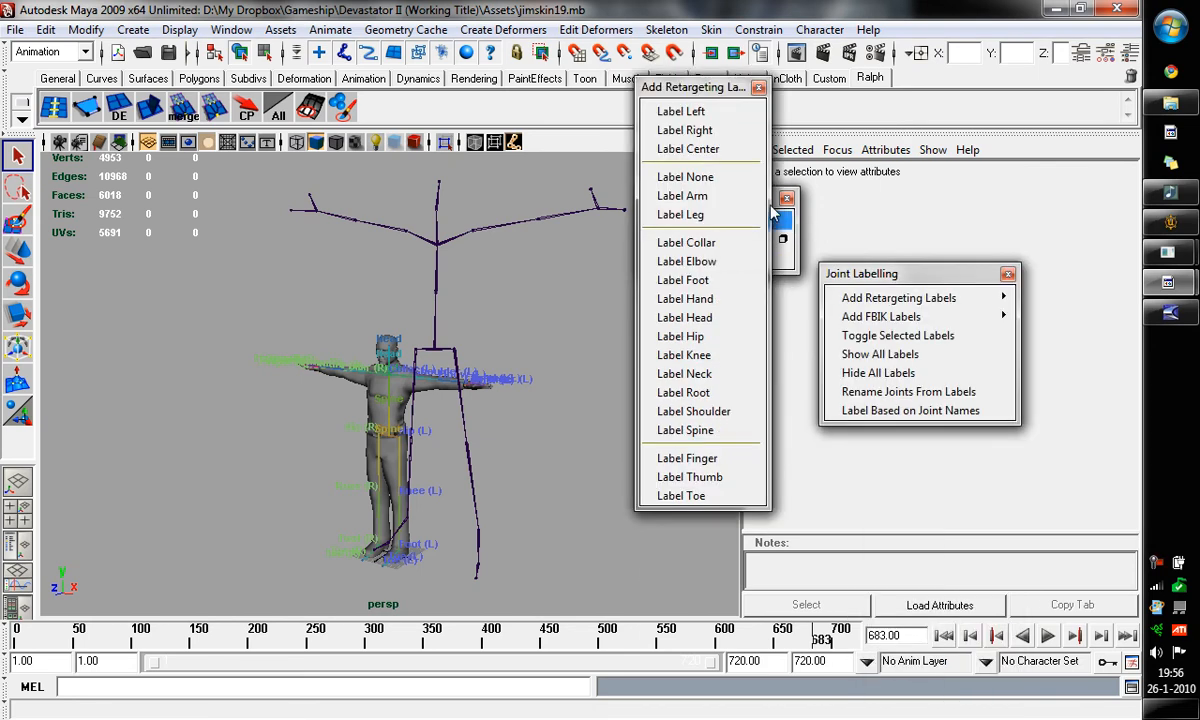
left_click_drag(680, 87, 649, 82)
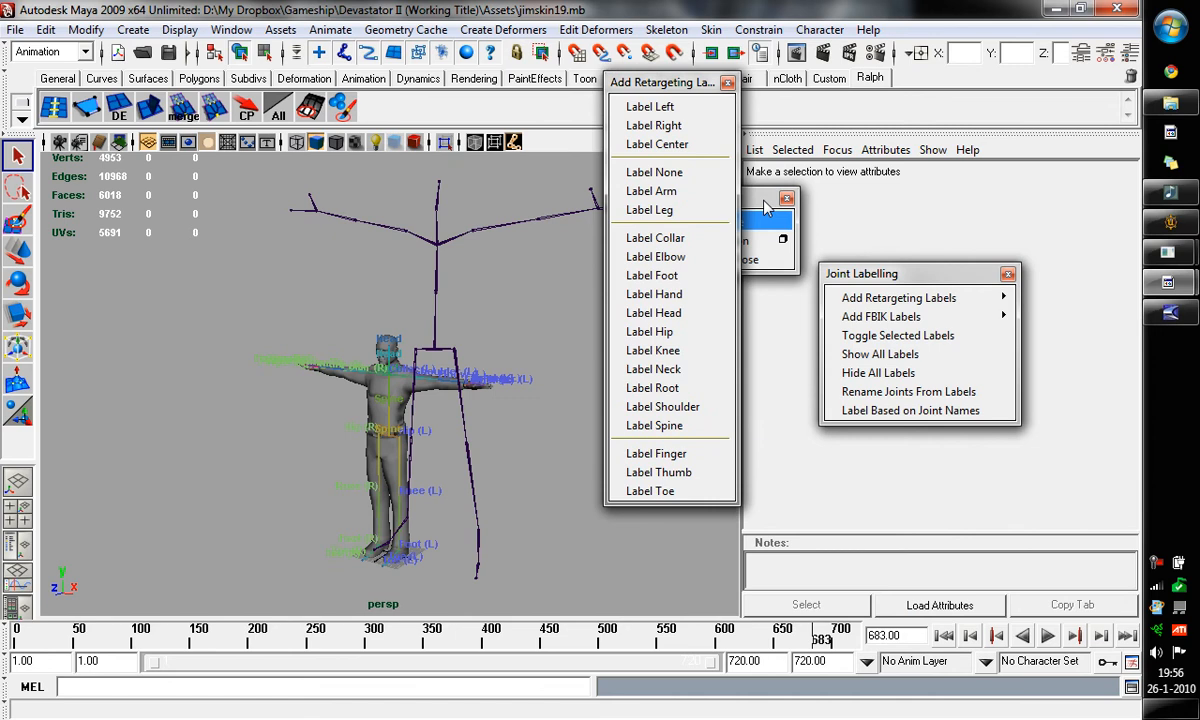
left_click(765, 198)
left_click_drag(965, 162, 965, 162)
left_click_drag(645, 83, 712, 78)
Inspect the character's torso chain by selecting the b_Spine, b_LeftClav and b_Spine1 joints in turn
scroll(485, 312, "up", 5)
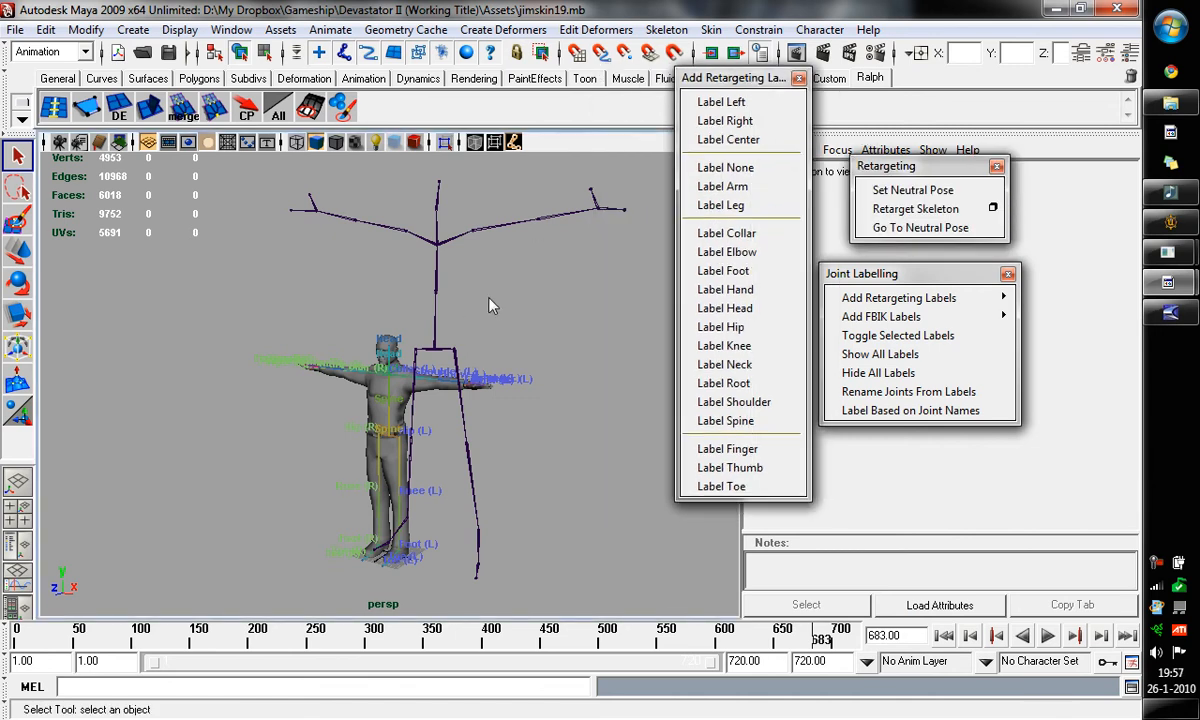
scroll(368, 460, "up", 5)
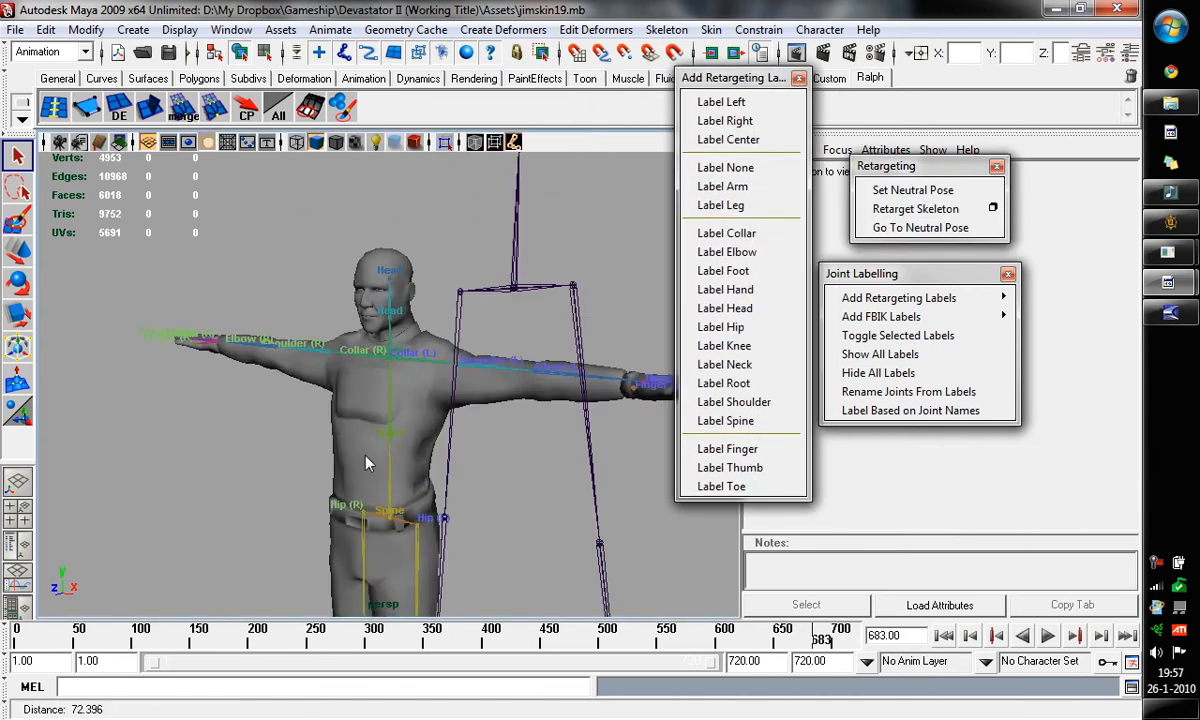
left_click(388, 515)
middle_click_drag(501, 425, 512, 384, "alt")
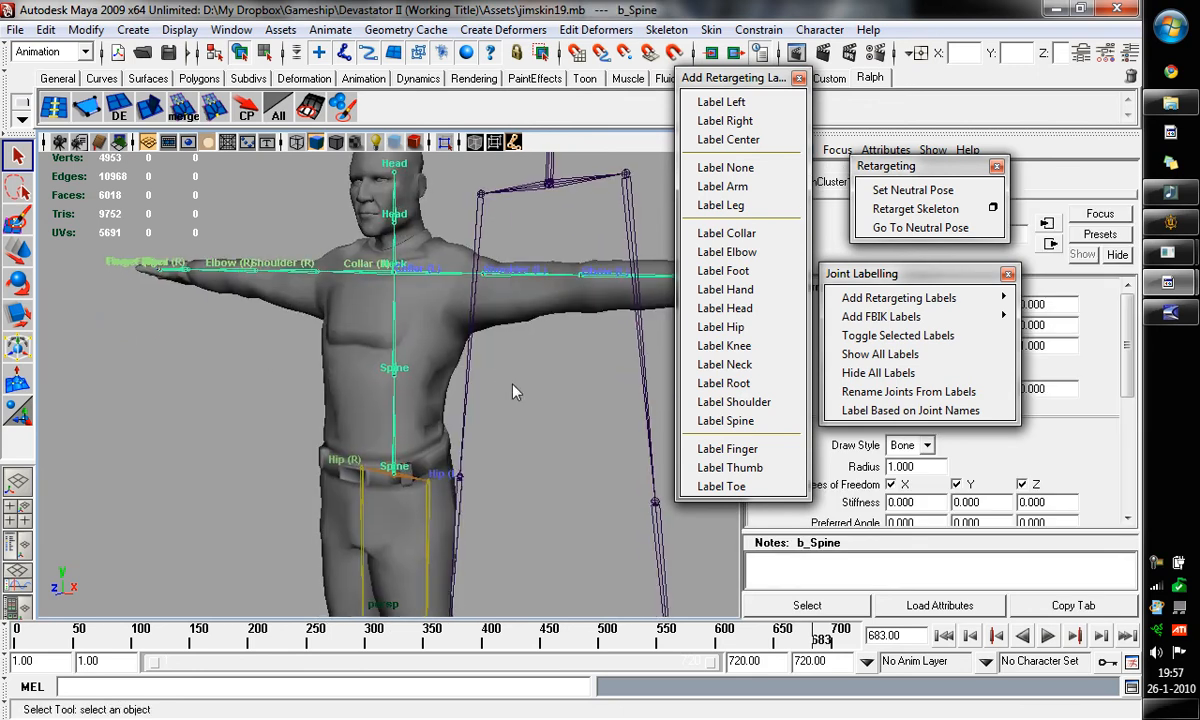
right_click_drag(512, 384, 577, 493, "alt")
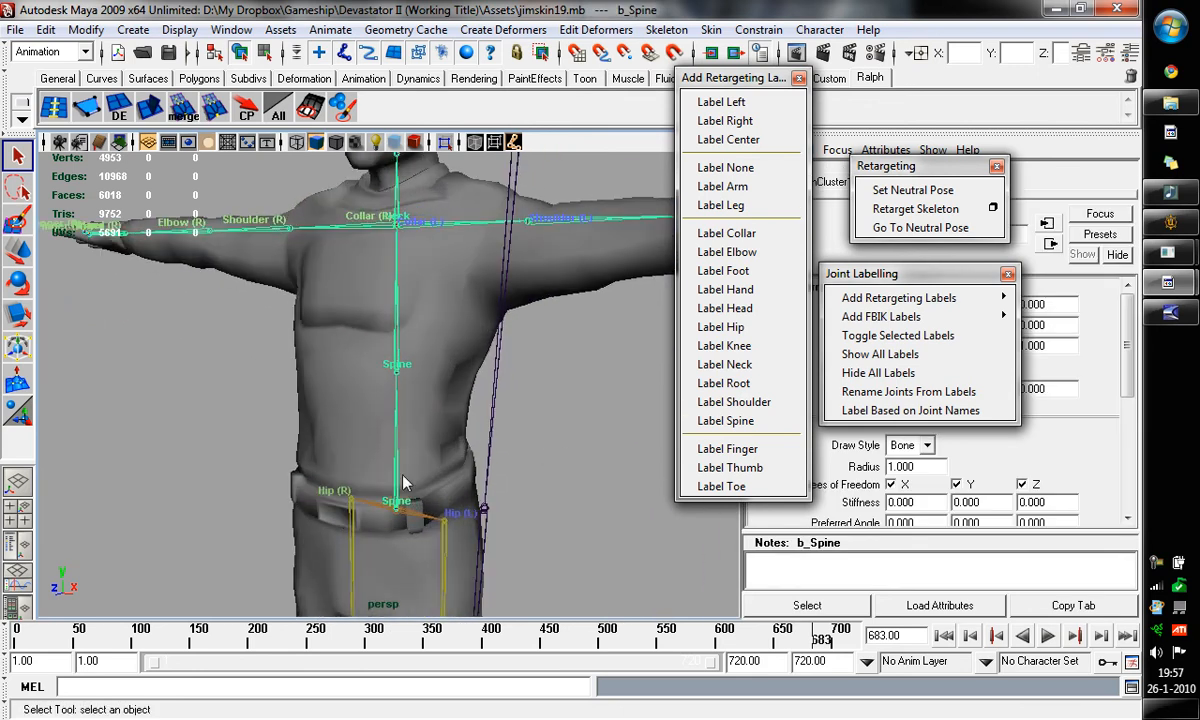
left_click(445, 552)
left_click(462, 224)
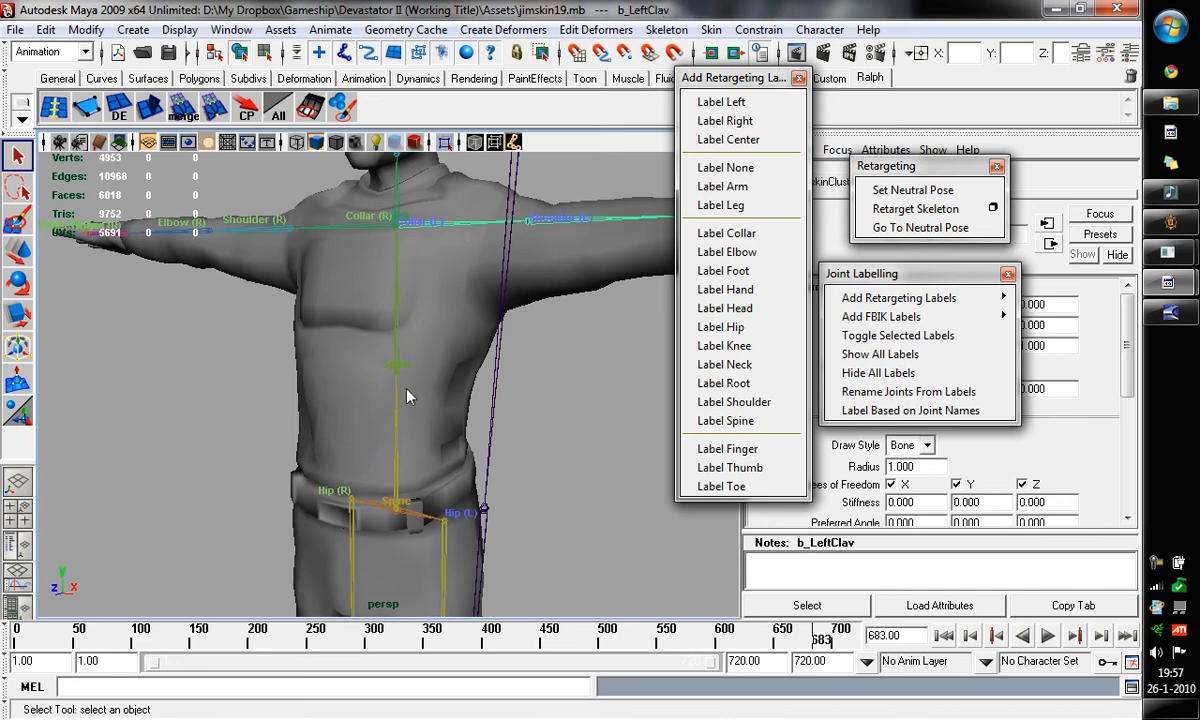
left_click(399, 280)
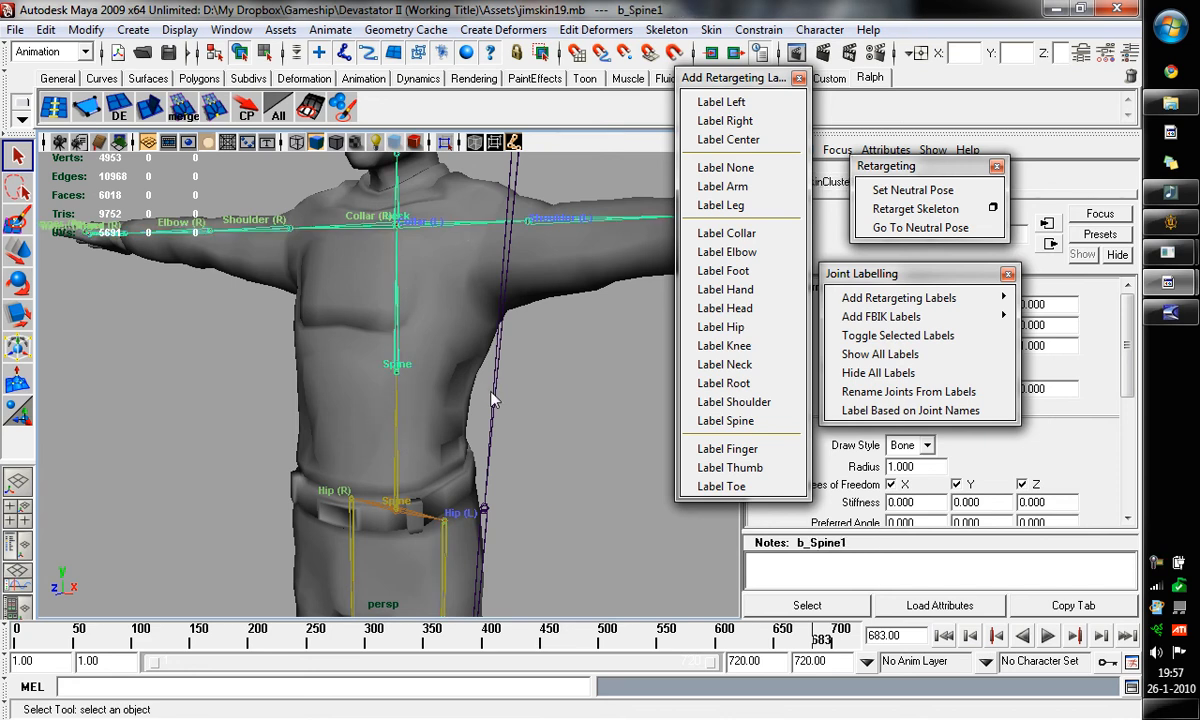
Select the motion capture skeleton's root joint to examine its hierarchy next to the character
scroll(490, 398, "down", 5)
middle_click_drag(492, 380, 421, 335, "alt")
right_click_drag(453, 370, 430, 355, "alt")
middle_click_drag(460, 360, 454, 410, "alt")
scroll(396, 412, "up", 4)
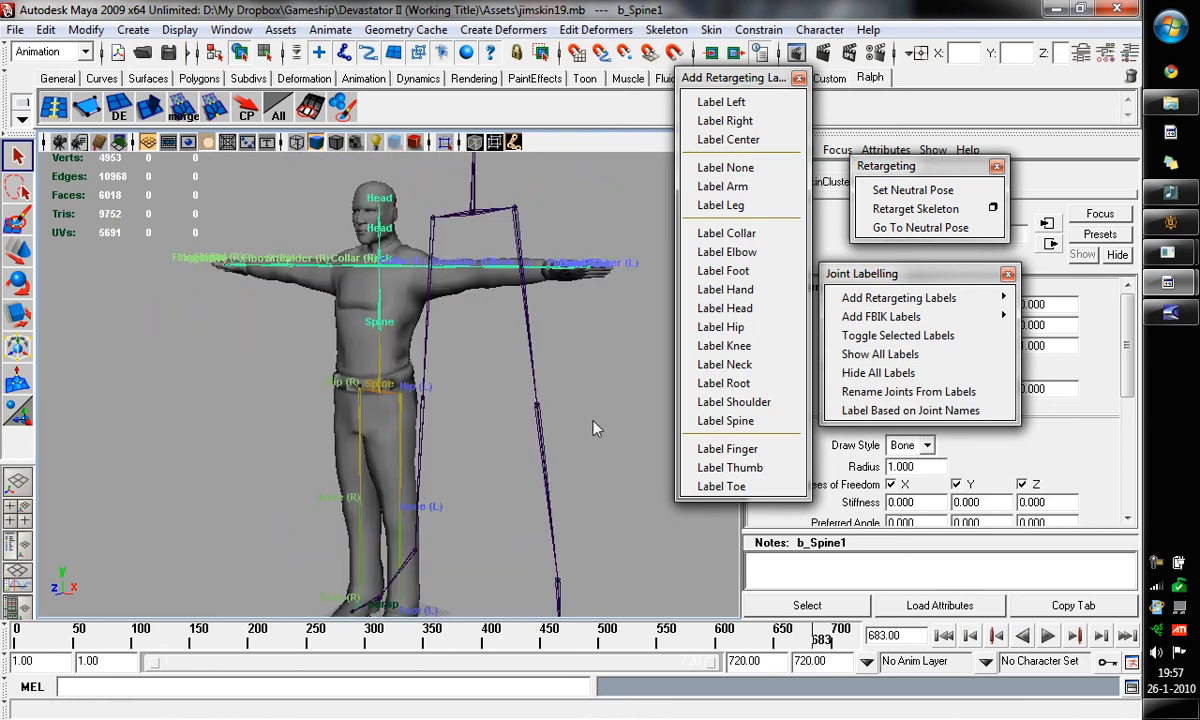
middle_click_drag(499, 173, 467, 266, "alt")
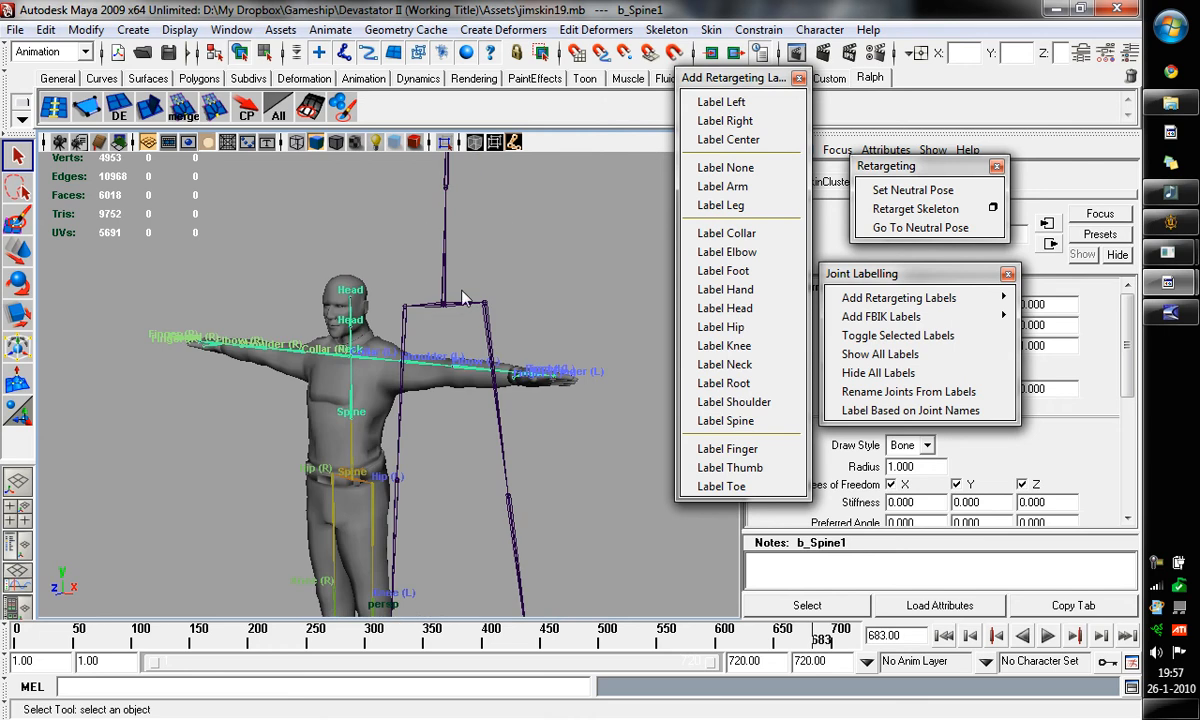
left_click(456, 299)
right_click_drag(514, 290, 466, 404, "alt")
scroll(467, 410, "up", 5)
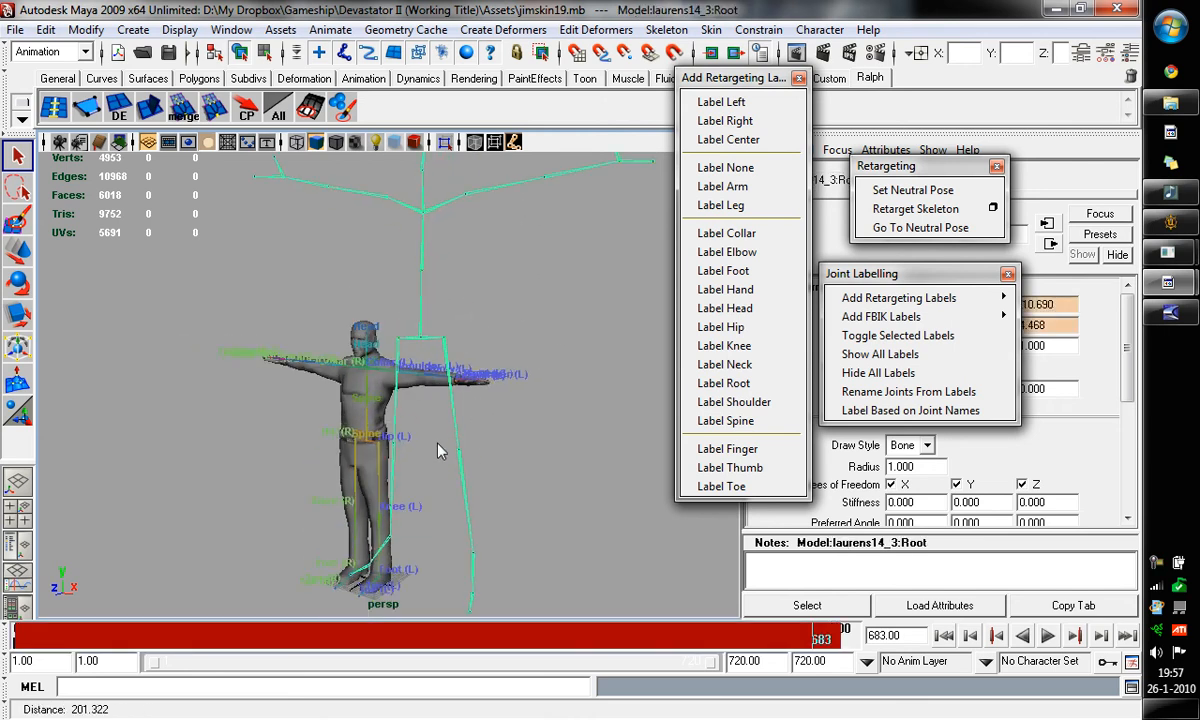
Compare the character's b_Spine1 joint with the motion capture Thorax joint by selecting each, and clear the selection
left_click(383, 453)
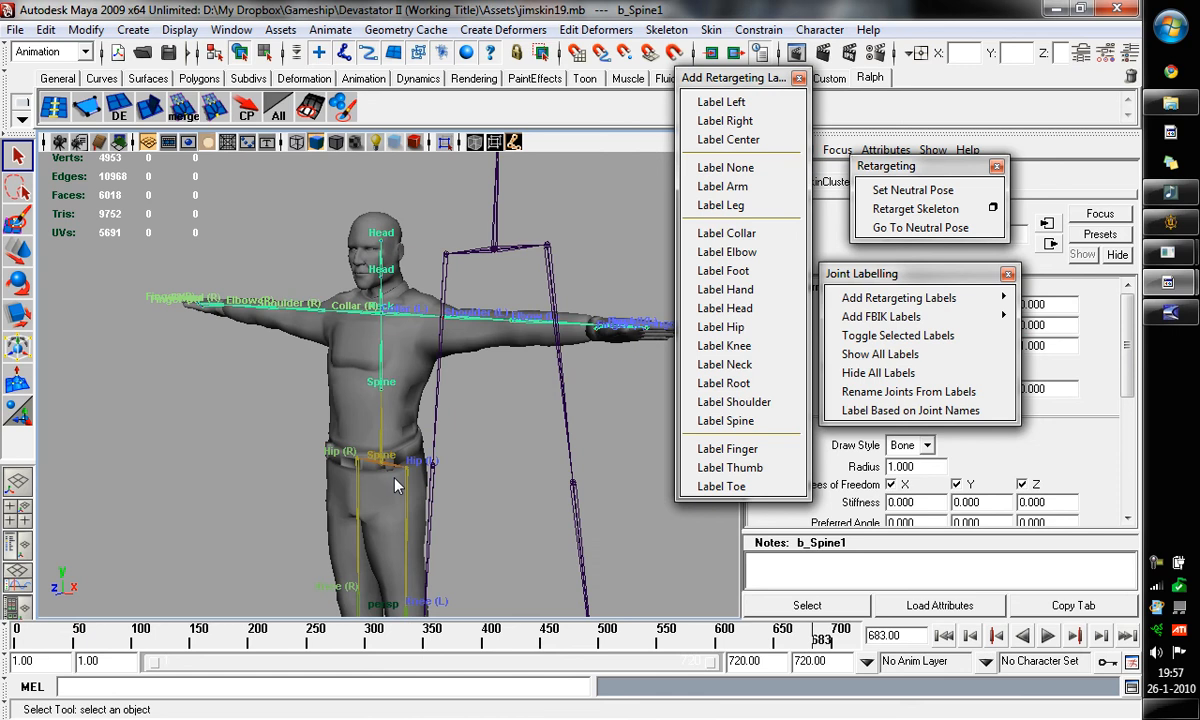
left_click(372, 452)
middle_click_drag(530, 281, 517, 408, "alt")
right_click_drag(462, 302, 391, 225, "alt")
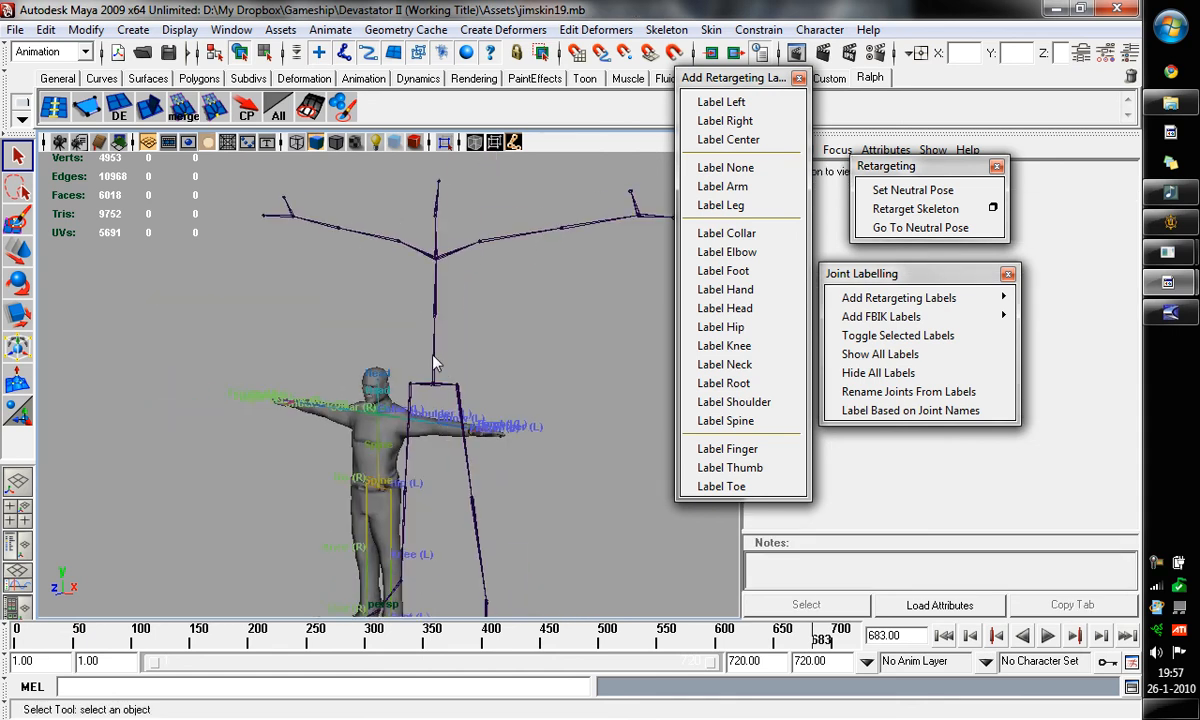
left_click(435, 365)
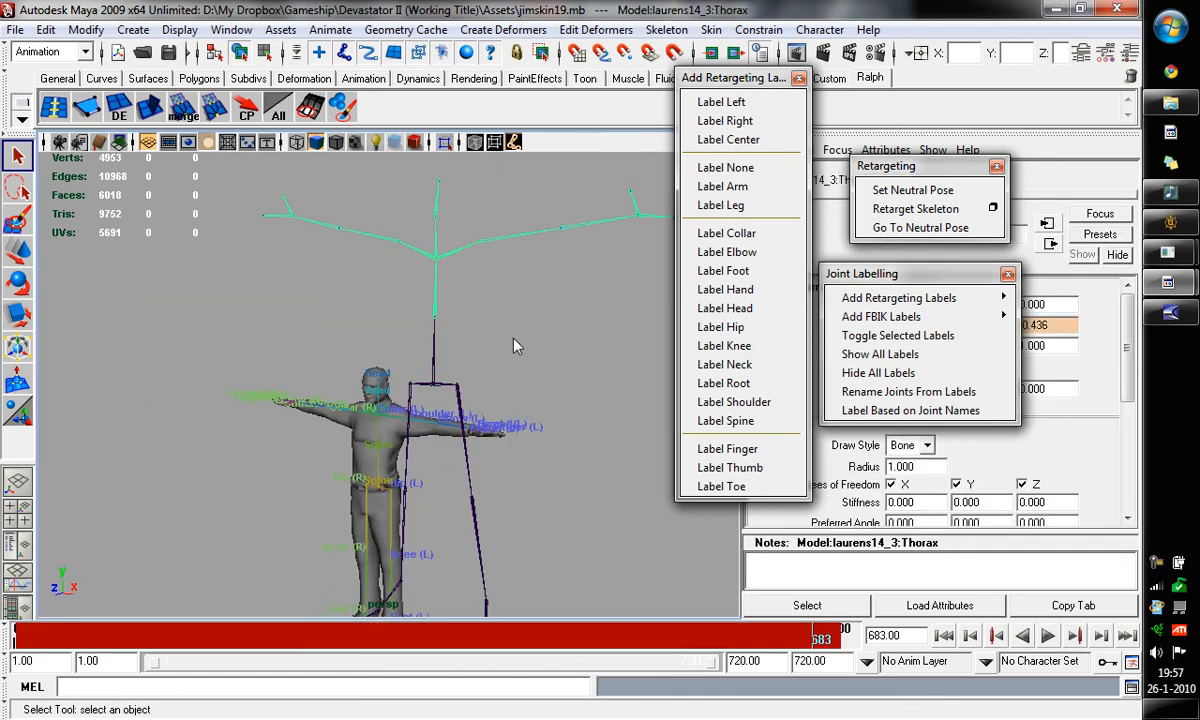
left_click(438, 425)
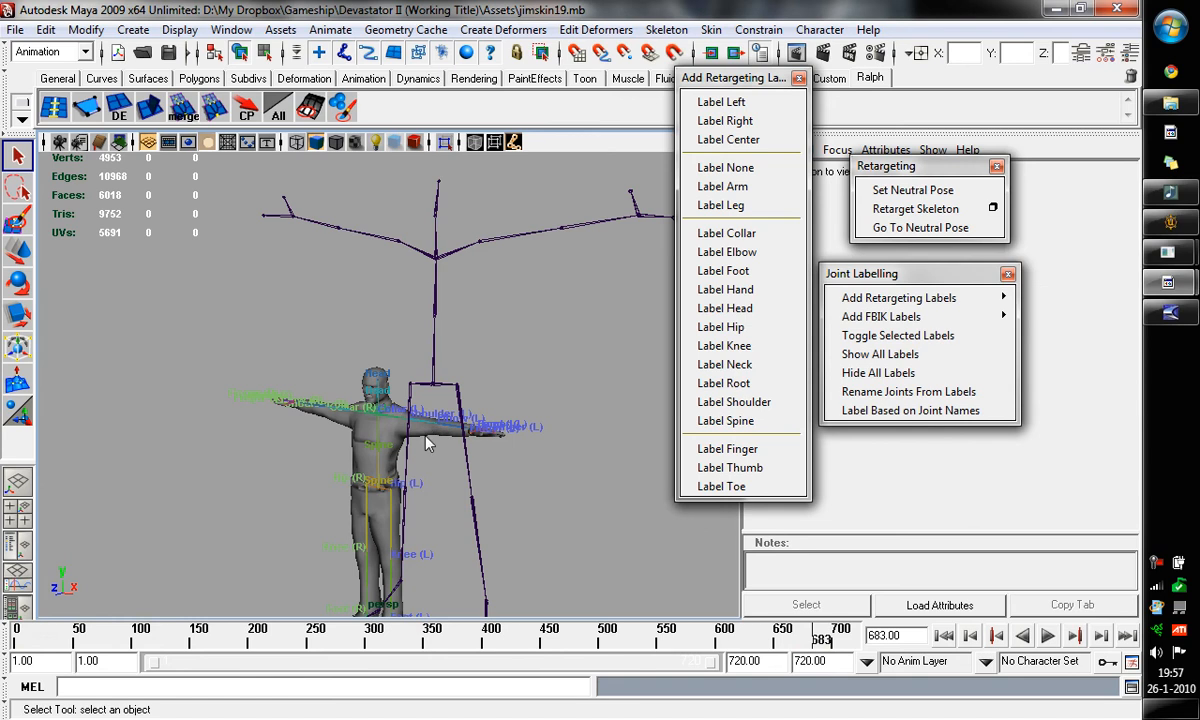
Select the character's b_Spine joint at the waist
middle_click_drag(420, 498, 448, 438, "alt")
right_click_drag(448, 438, 480, 481, "alt")
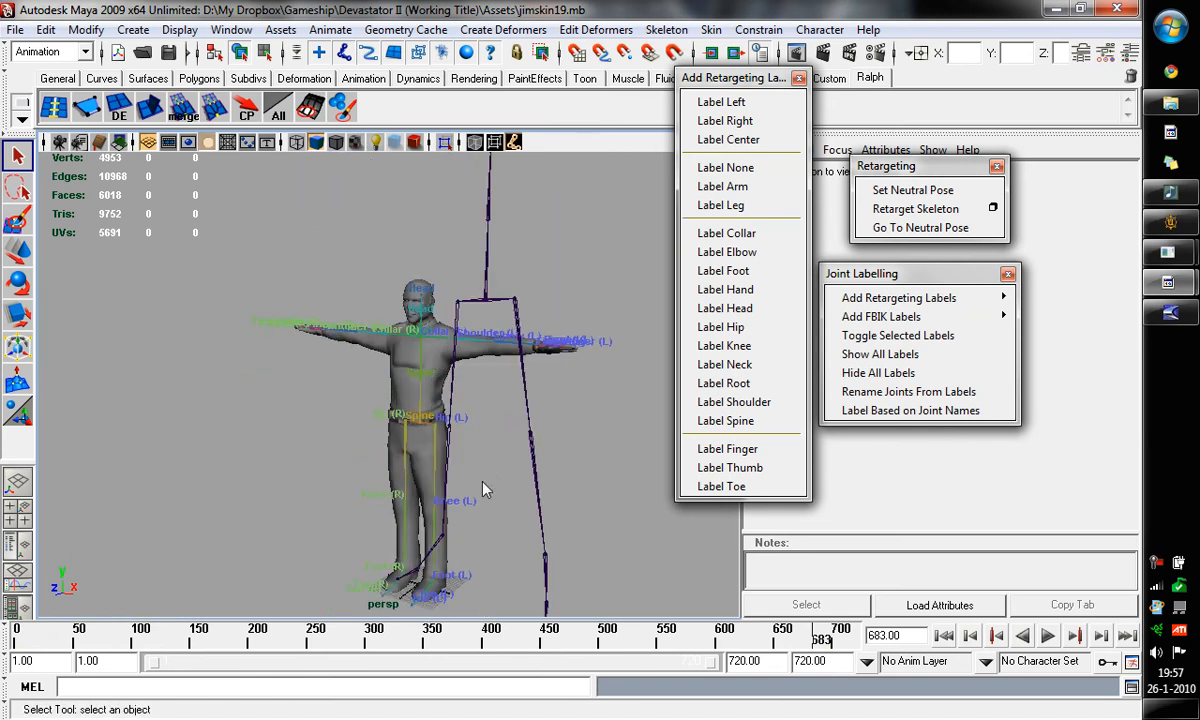
left_click(421, 404)
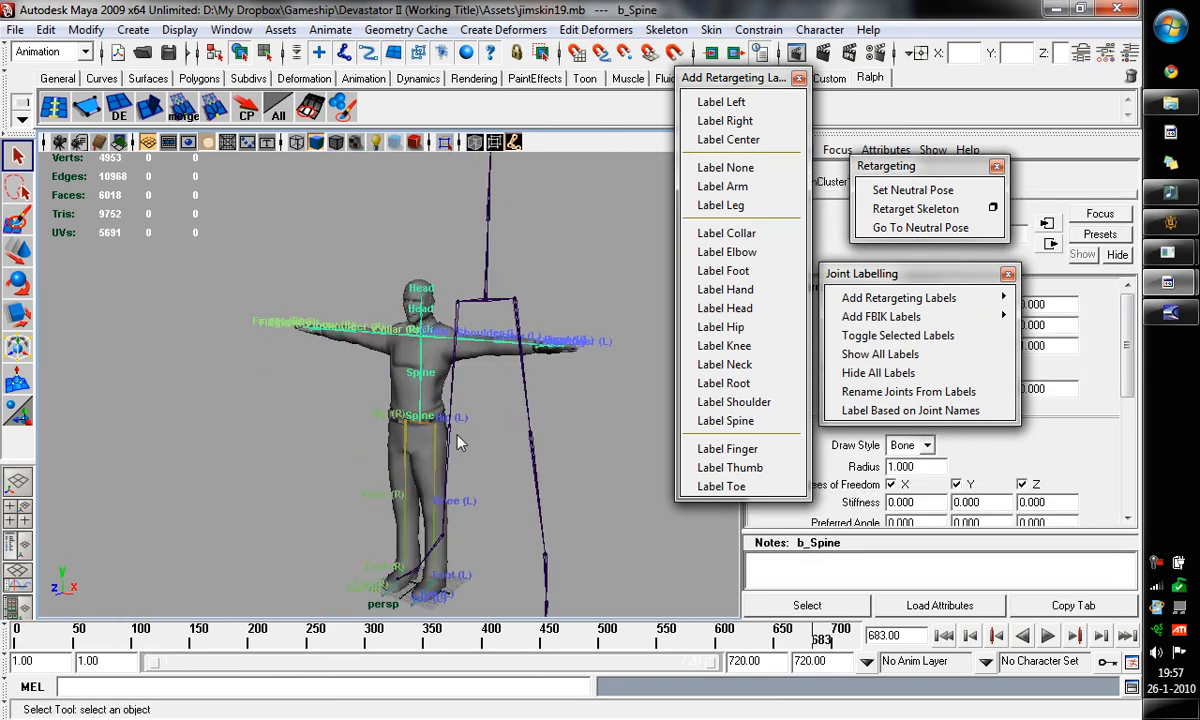
Select the motion capture skeleton's Root joint at the hips
middle_click_drag(526, 286, 512, 443, "alt")
scroll(507, 438, "down", 3)
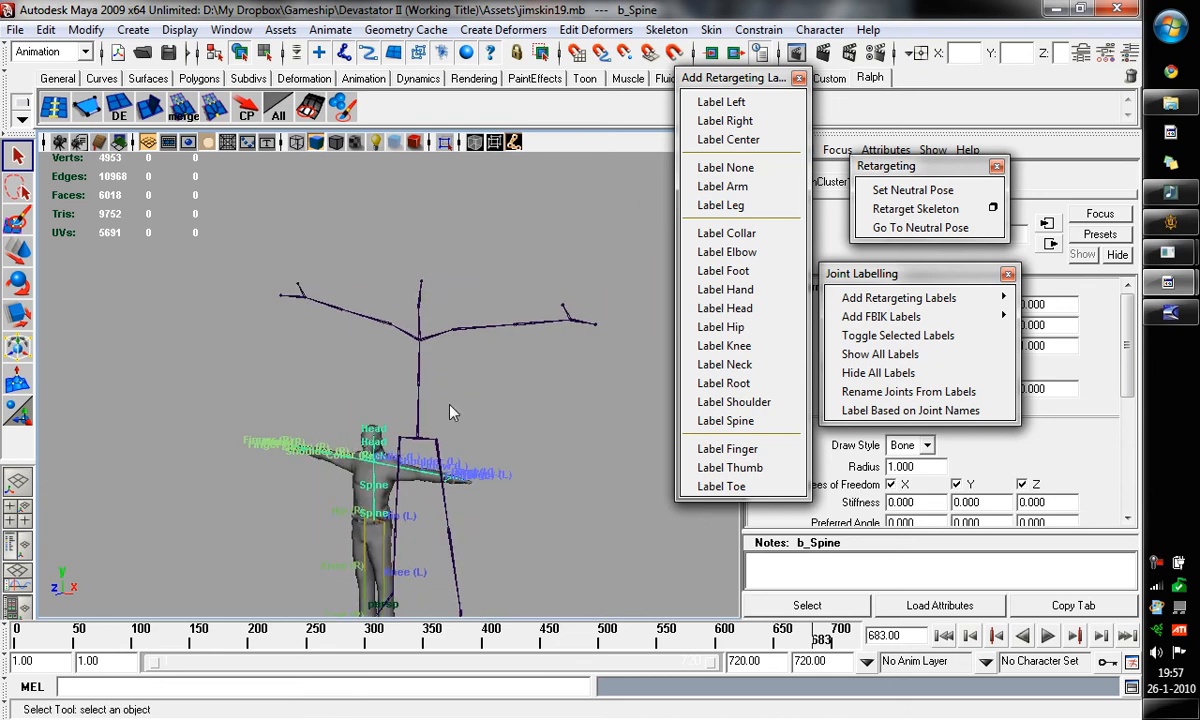
middle_click_drag(450, 412, 437, 352, "alt")
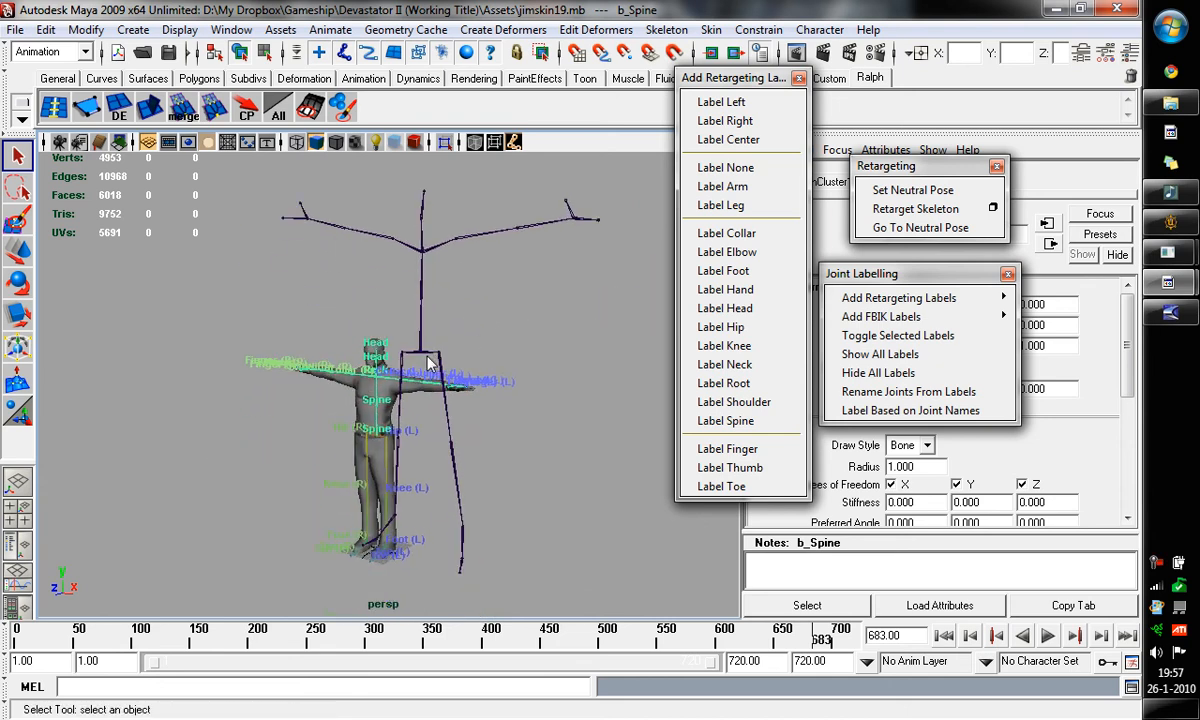
left_click(428, 362)
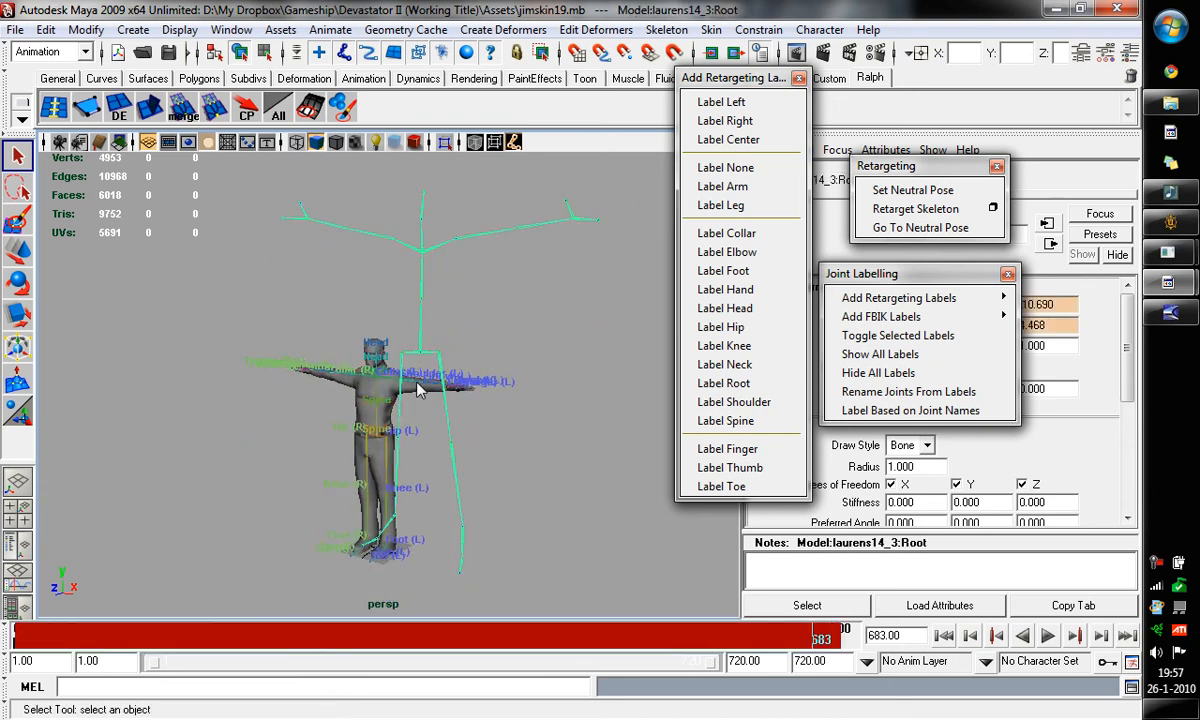
Move the Joint Labelling menu clear of the attributes and show all joint labels on the motion capture skeleton
scroll(415, 434, "up", 3)
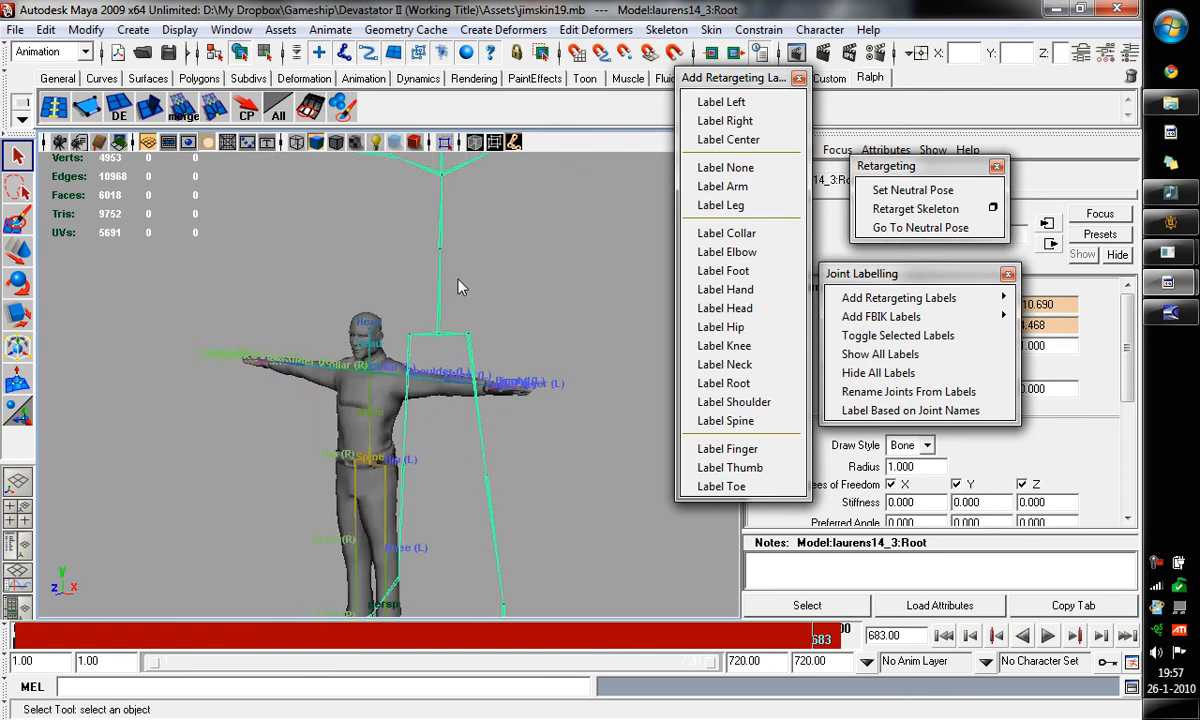
right_click_drag(458, 280, 293, 205, "alt")
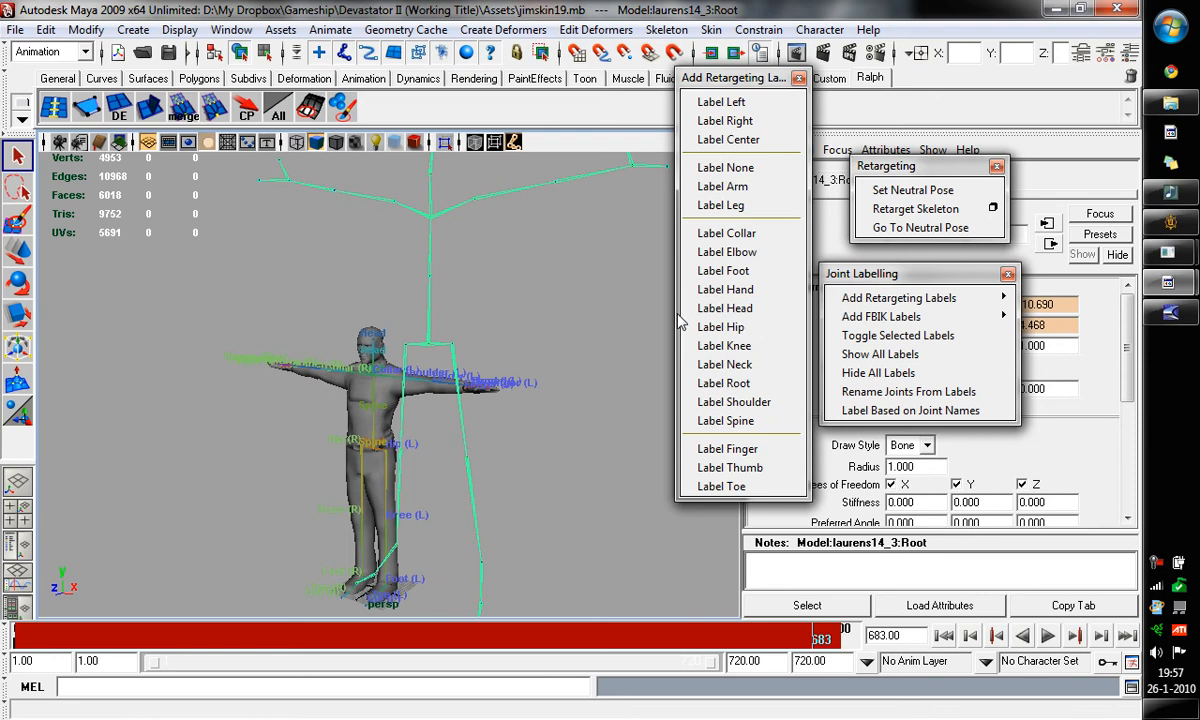
left_click_drag(830, 272, 855, 316)
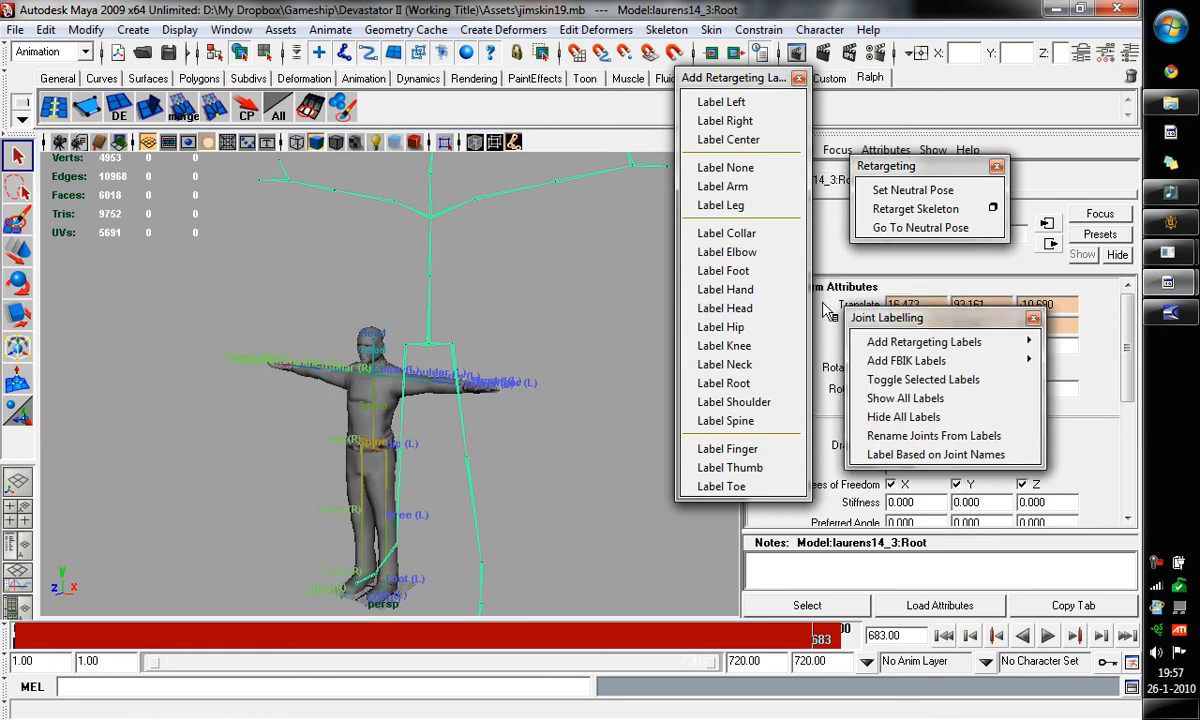
left_click(906, 399)
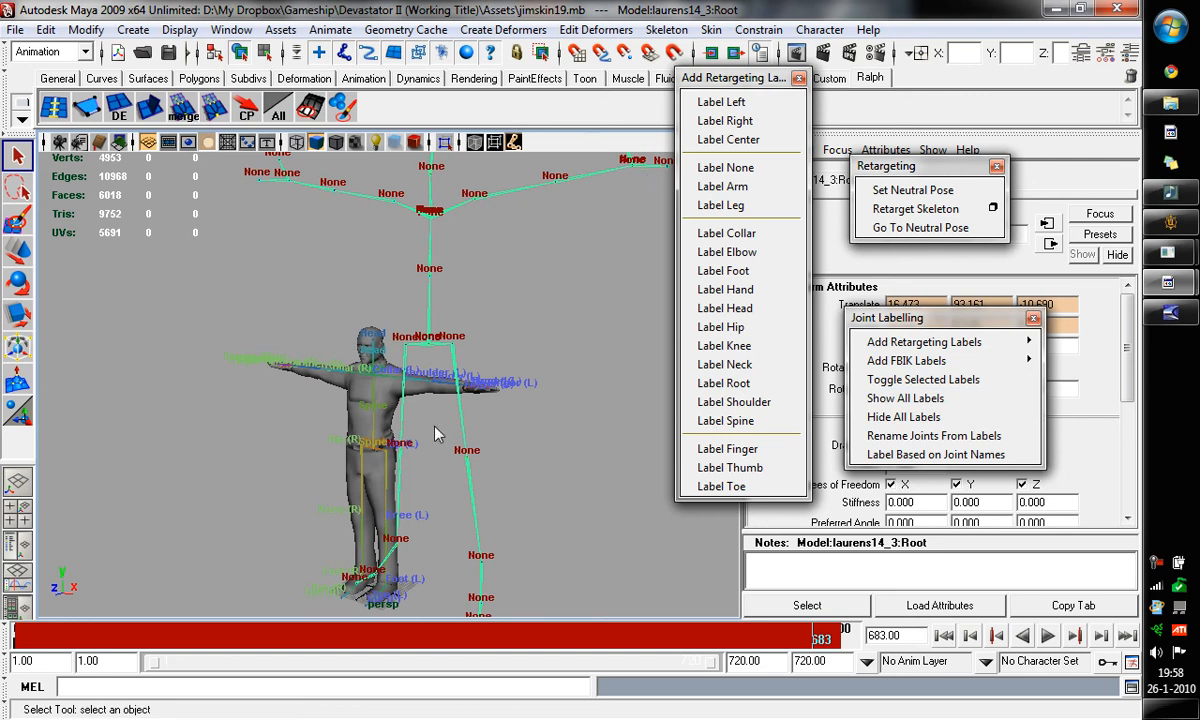
key("alt+Tab")
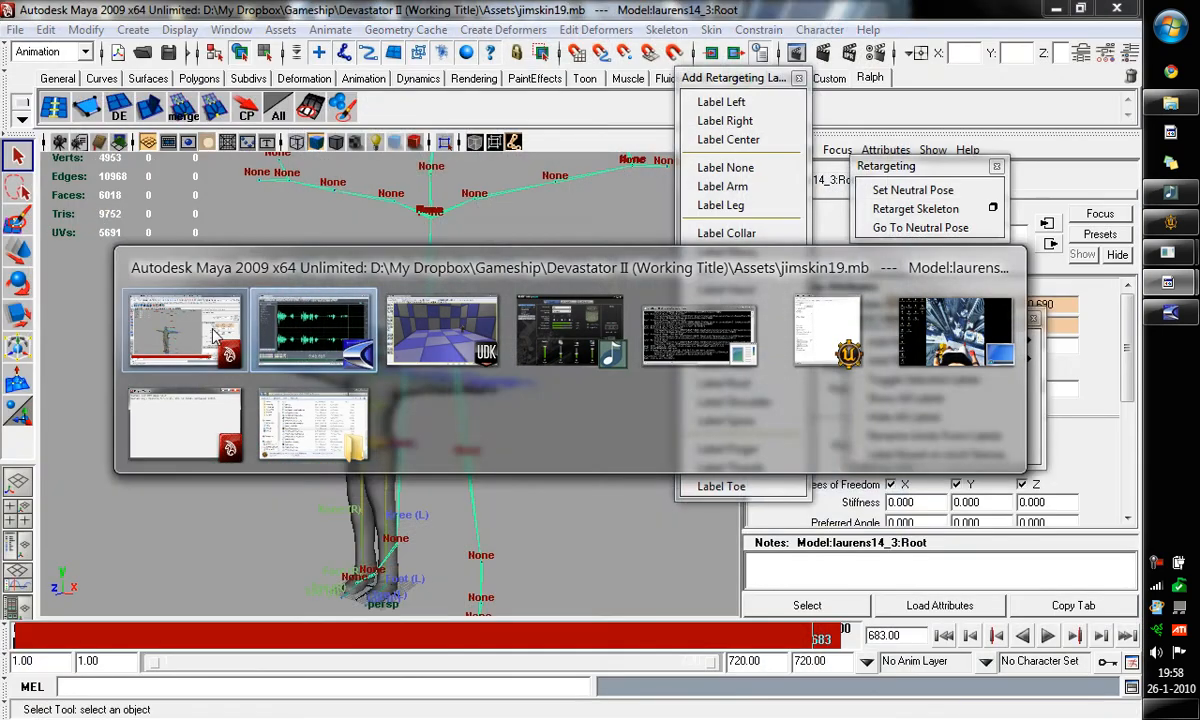
left_click(212, 337)
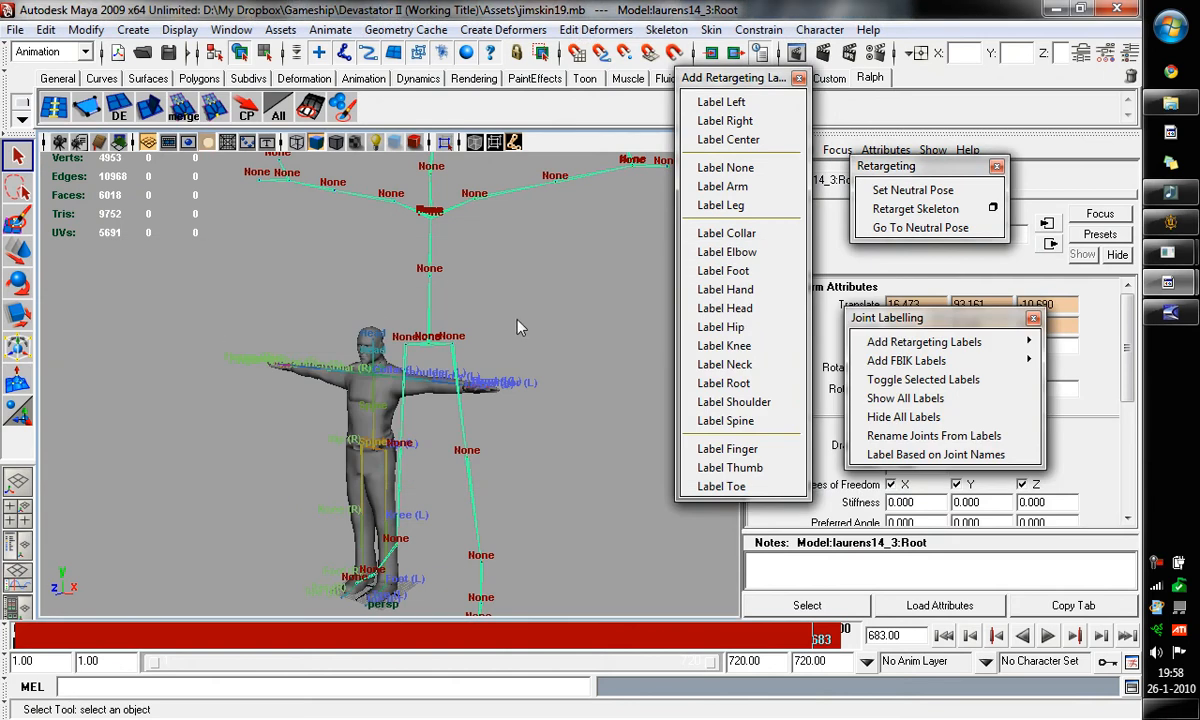
Label the motion capture skeleton's selected Root joint as Root
right_click_drag(478, 280, 568, 346, "alt")
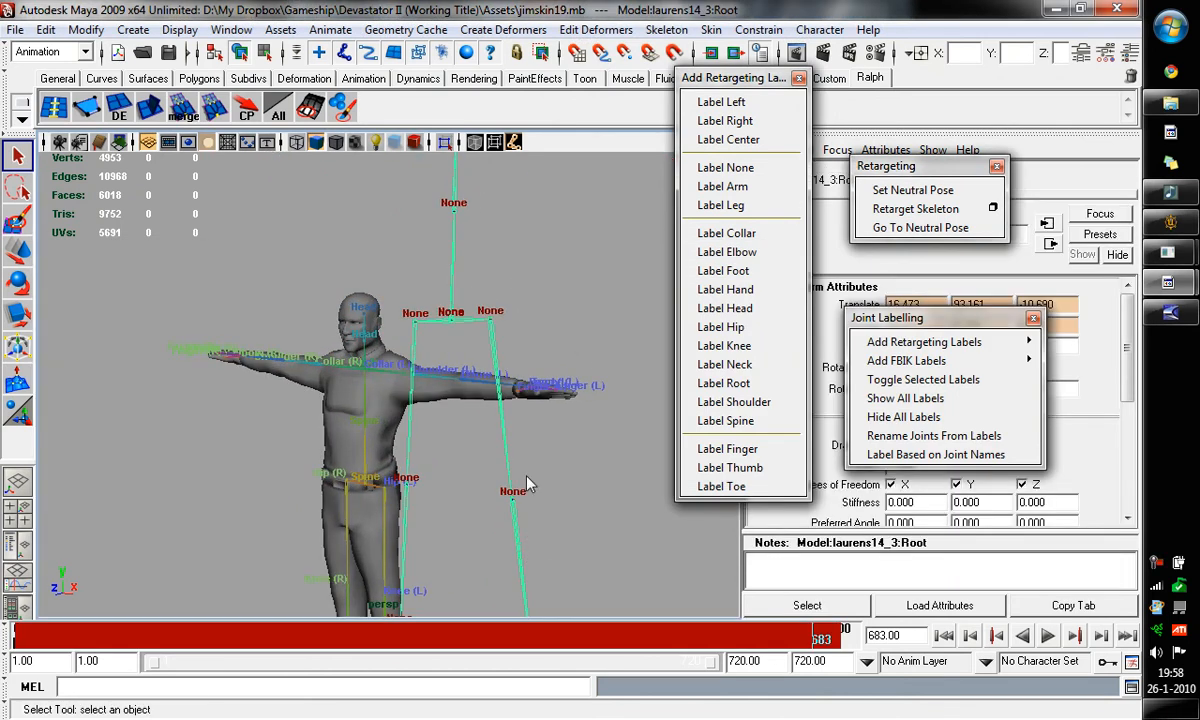
right_click_drag(565, 378, 440, 355, "alt")
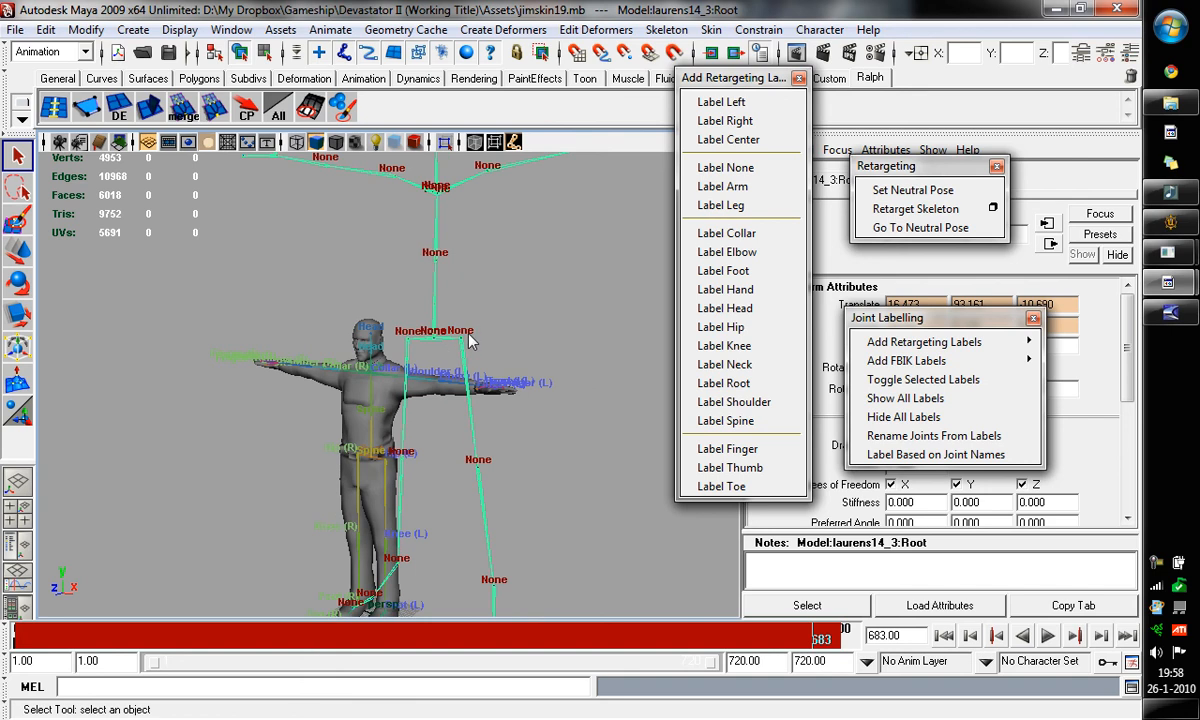
left_click(758, 384)
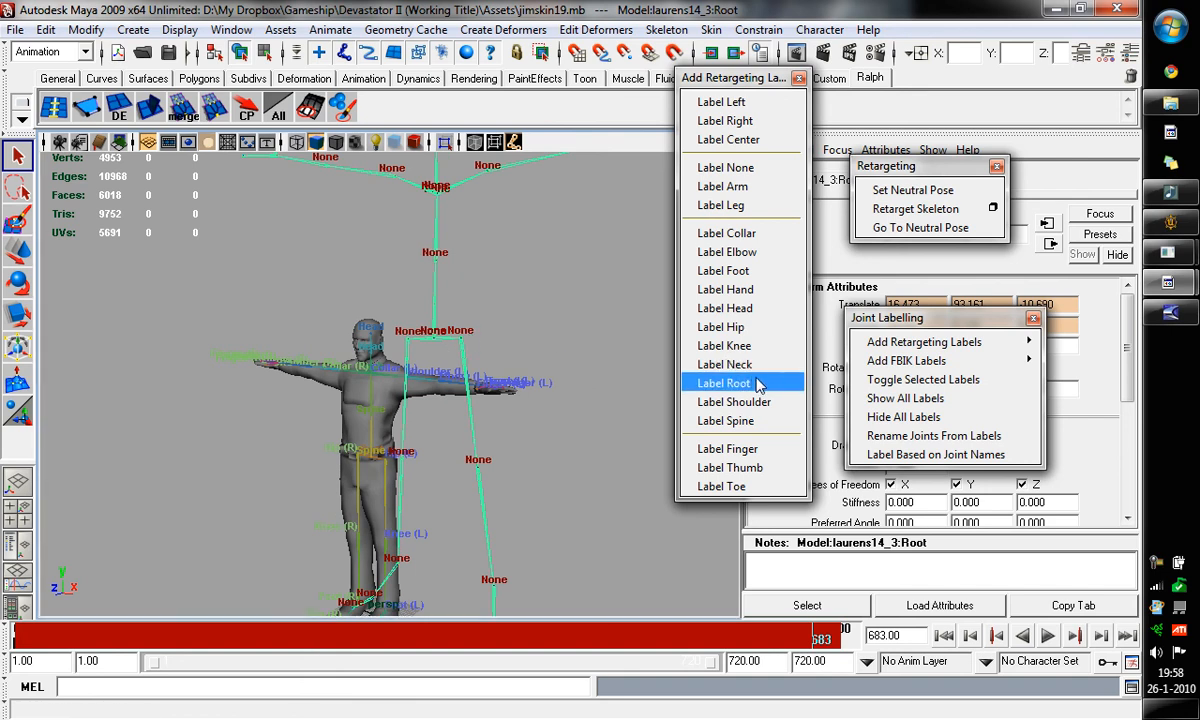
Label the motion capture skeleton's LowerBack joint and the Thorax joint above it as Spine
scroll(443, 336, "up", 3)
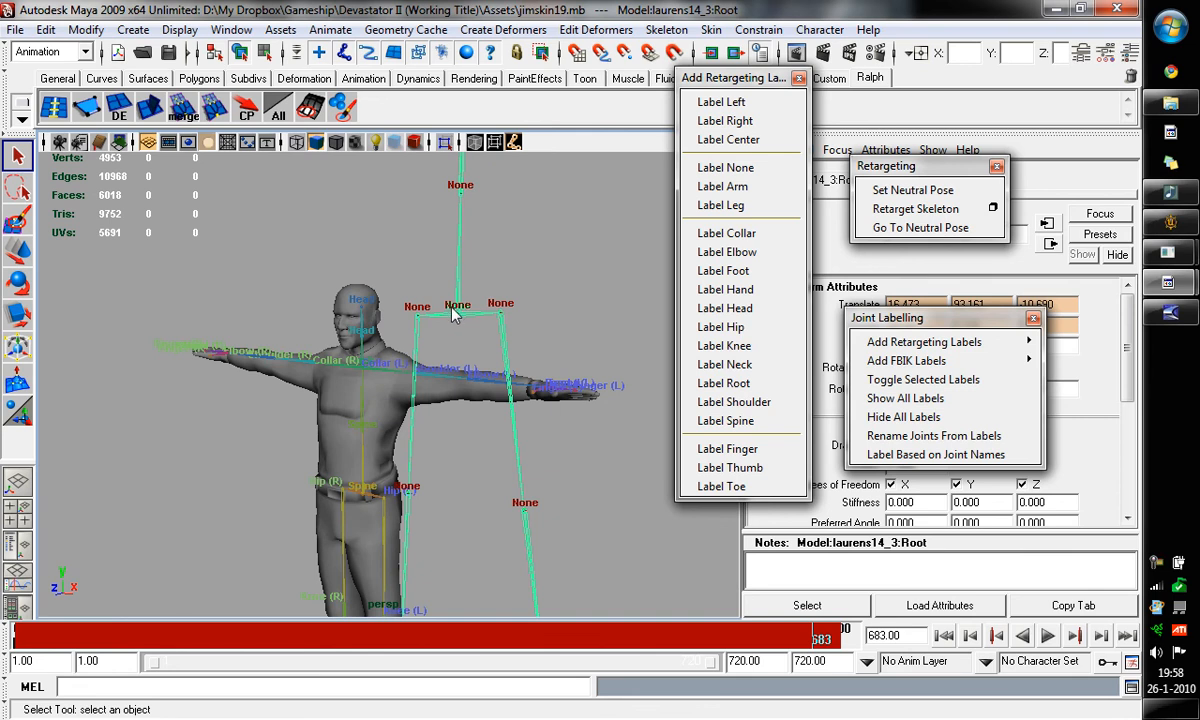
scroll(453, 310, "down", 2)
left_click(445, 323)
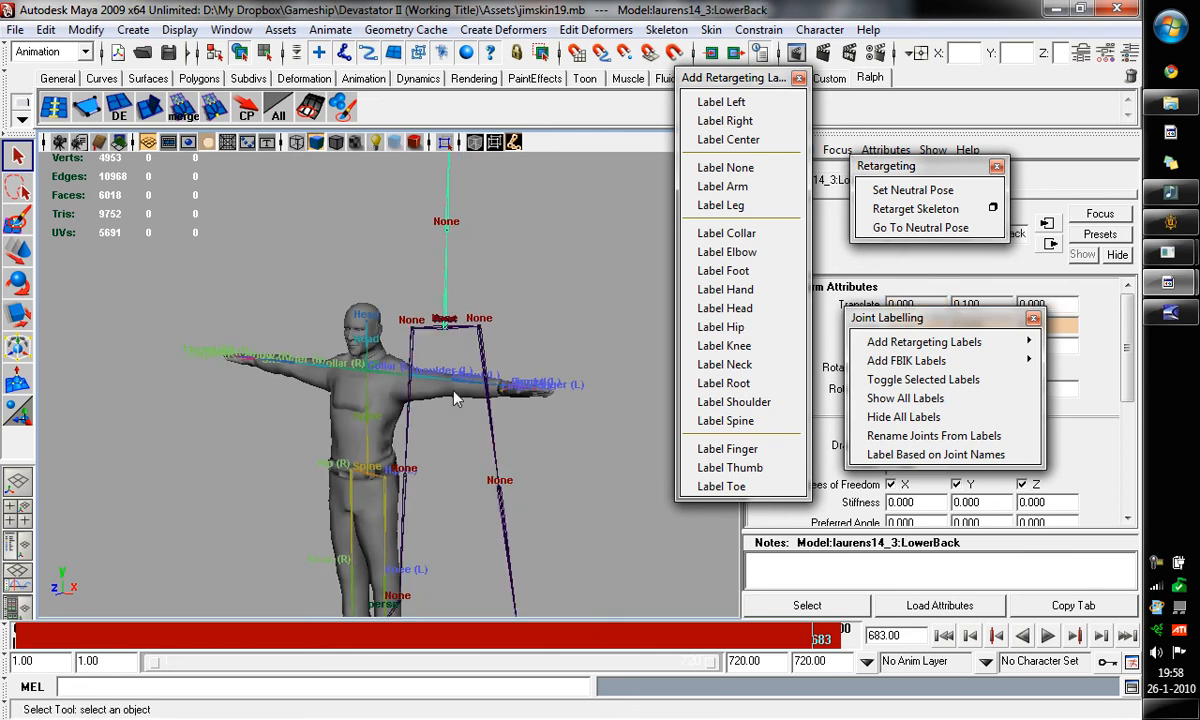
left_click(742, 426)
middle_click_drag(512, 243, 499, 413, "alt")
left_click(441, 304)
left_click(752, 422)
Label the motion capture Neck joint as Neck, and its Head and Head_End joints as Head
left_click(452, 265)
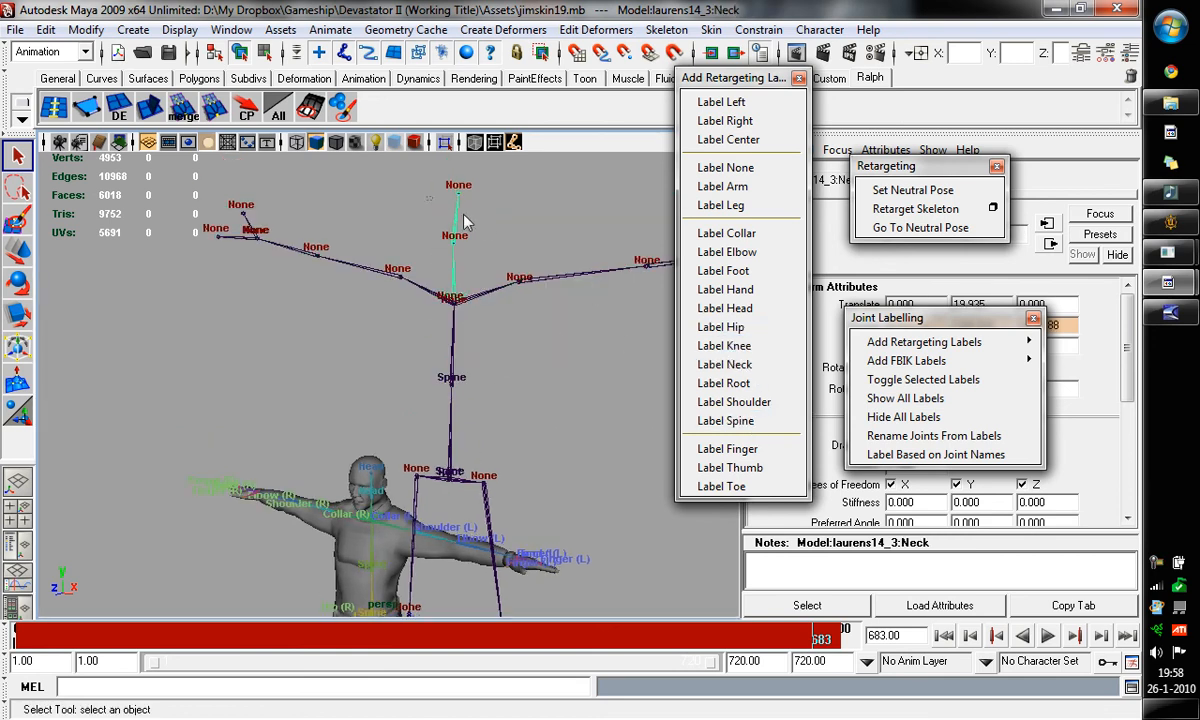
left_click(456, 232)
left_click(724, 308)
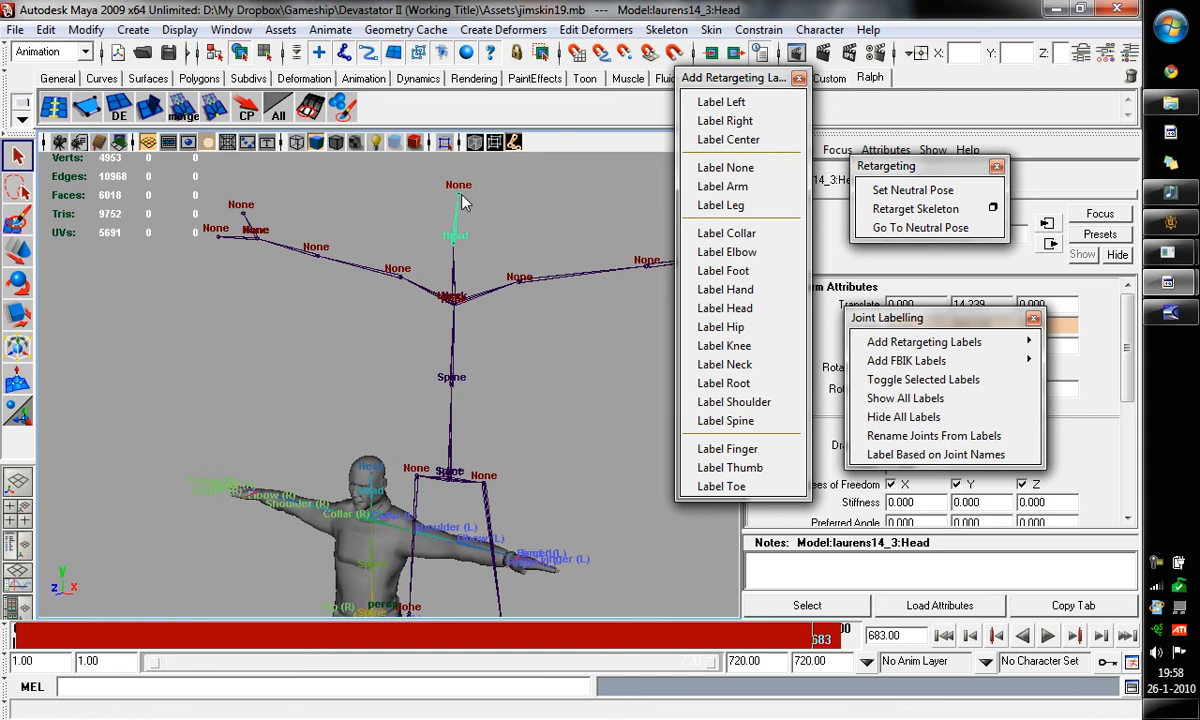
left_click(448, 190)
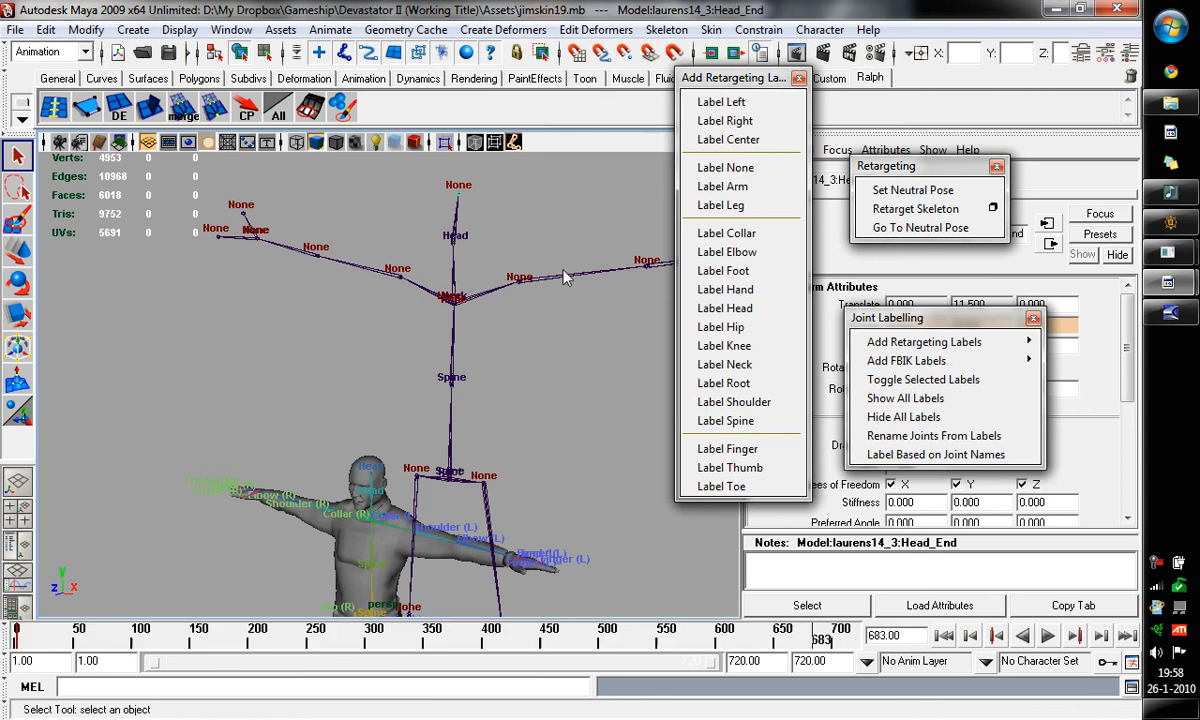
left_click(756, 308)
Select the motion capture L_Collar joint, mark its whole chain as Left, and label the joint as Collar
left_click_drag(536, 353, 470, 305, "alt")
left_click(445, 283)
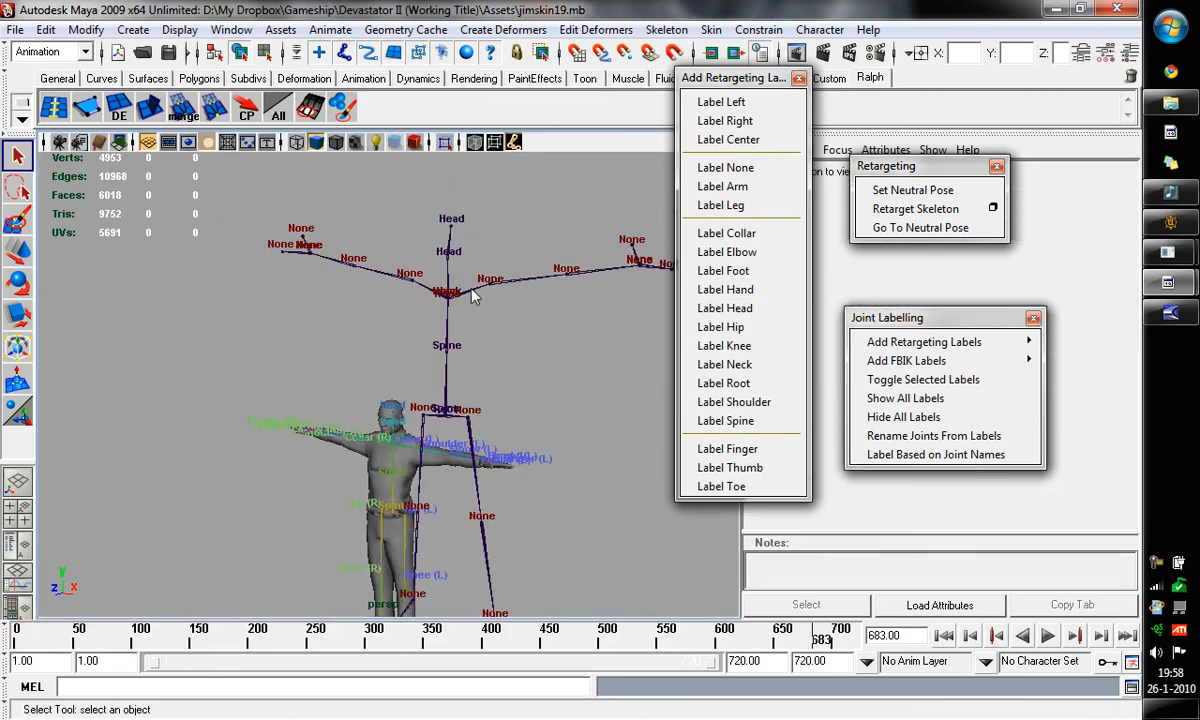
left_click_drag(498, 380, 335, 484, "alt")
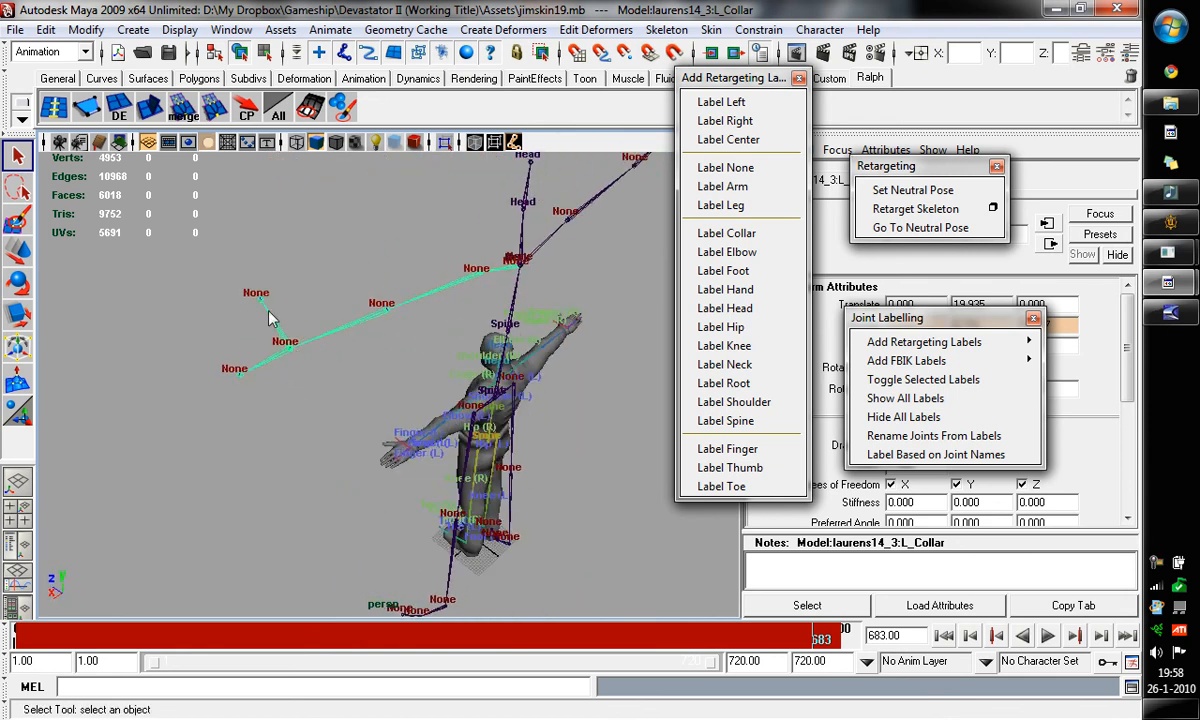
left_click_drag(307, 468, 477, 405, "alt")
right_click_drag(477, 405, 490, 327, "alt")
middle_click_drag(490, 327, 420, 584, "alt")
middle_click_drag(491, 484, 480, 418, "alt")
right_click_drag(322, 316, 455, 411, "alt")
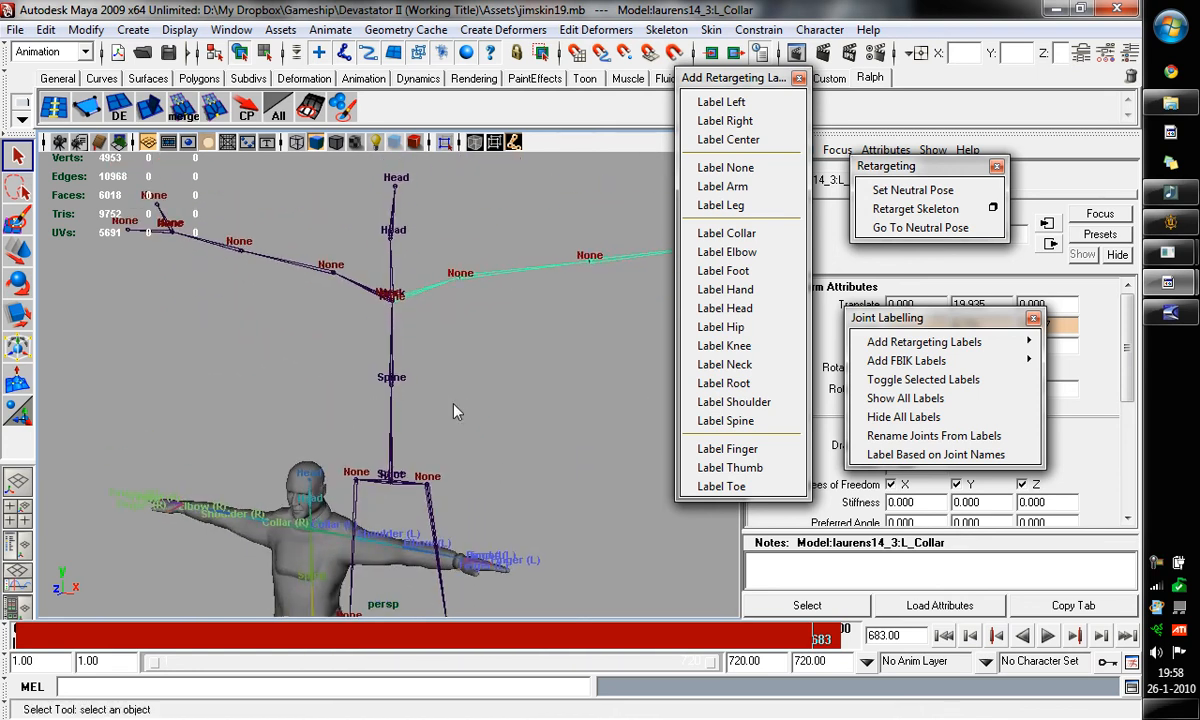
left_click(733, 103)
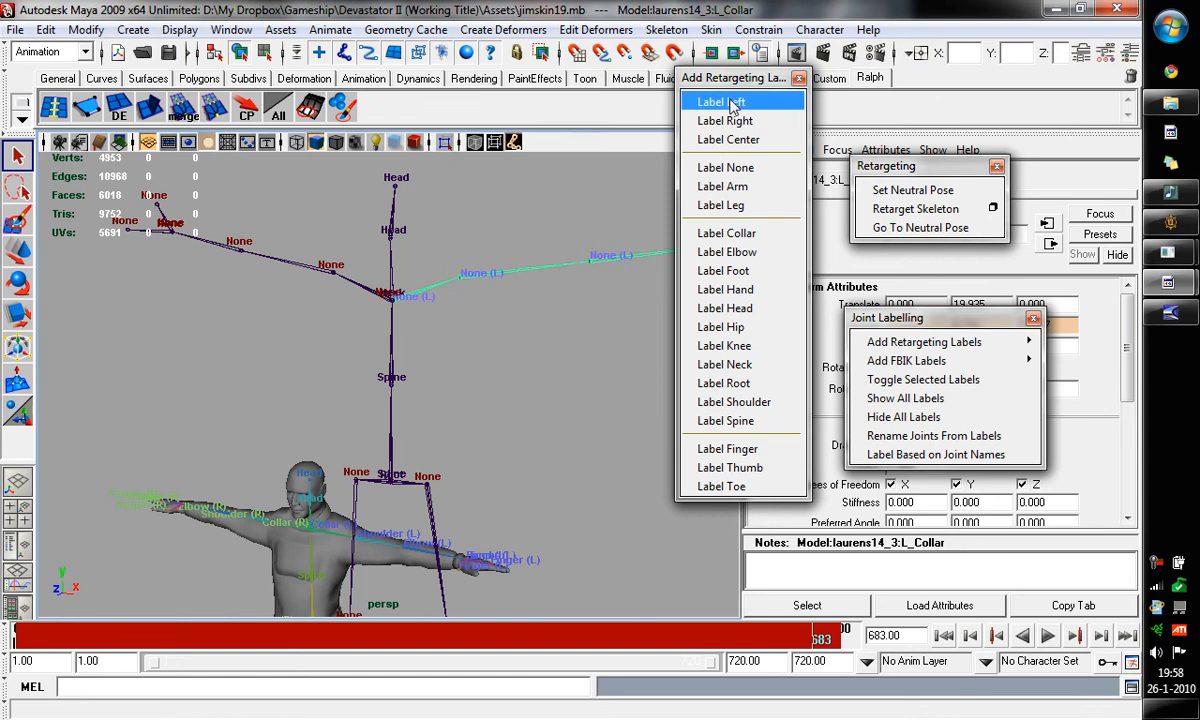
left_click(720, 233)
Apply the Arm labels to the motion capture chain from L_Humerus down and check the labels on the hand
left_click_drag(478, 240, 506, 362)
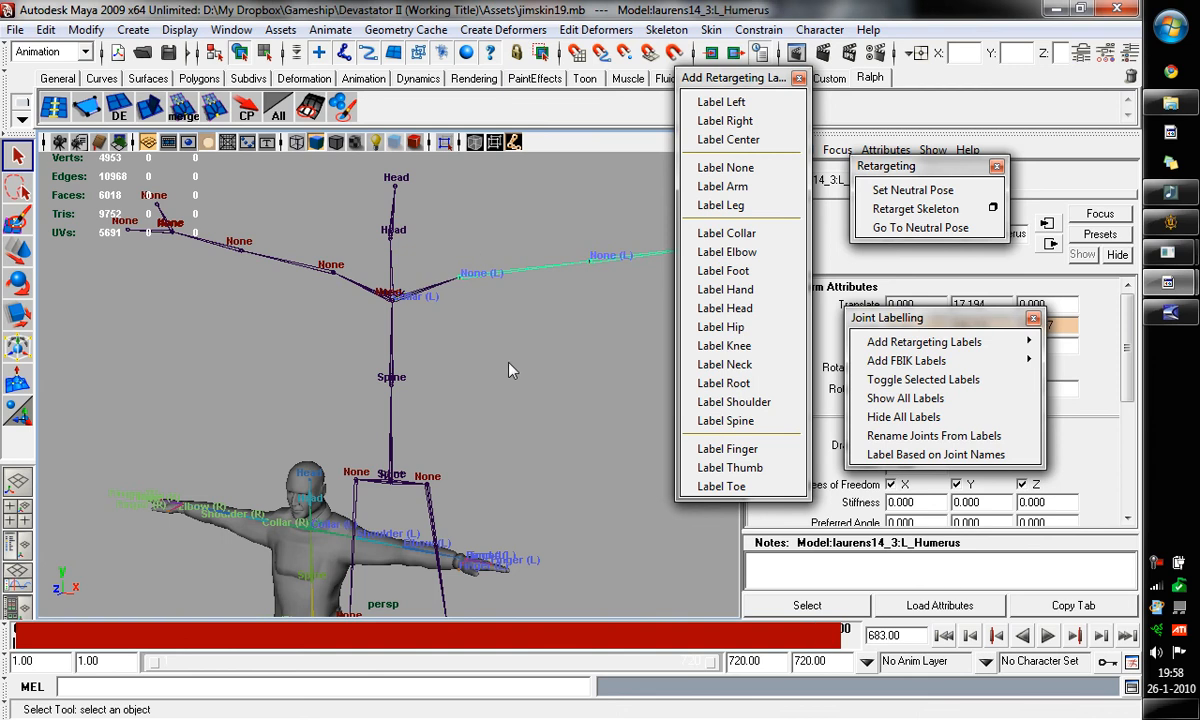
middle_click_drag(519, 345, 354, 350, "alt")
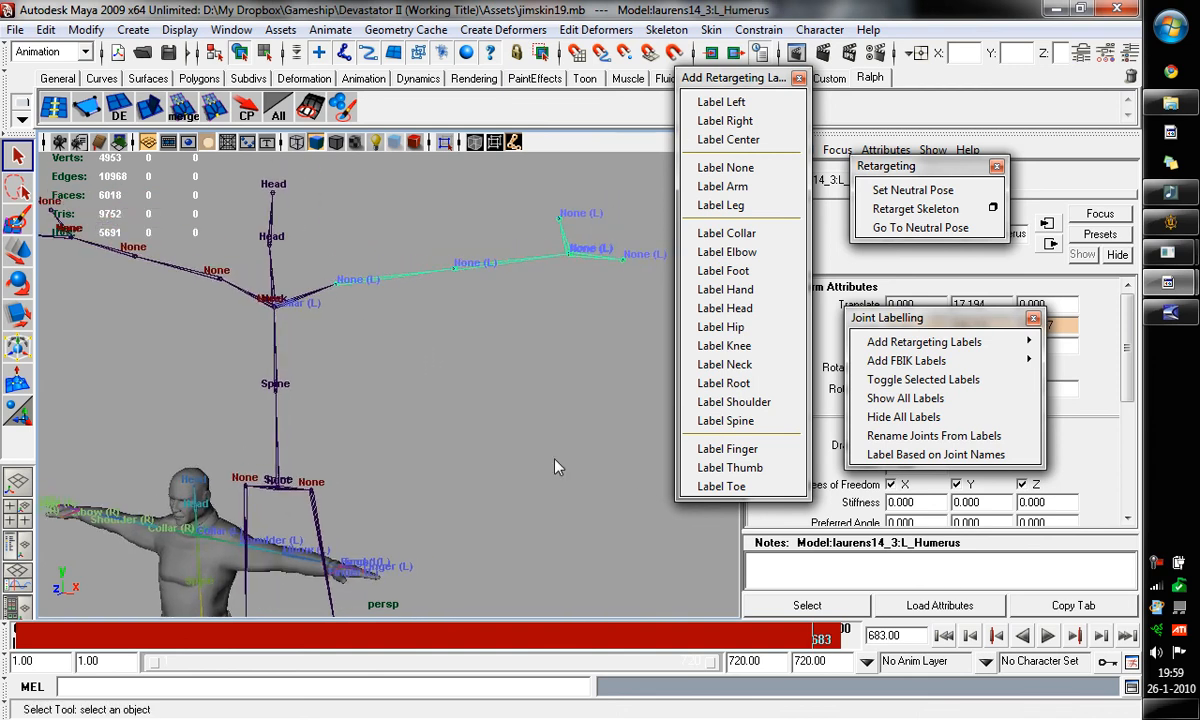
left_click(749, 190)
mouse_move(530, 327)
left_mouse_down("alt")
mouse_move(517, 330)
mouse_move(544, 347)
left_mouse_up("alt")
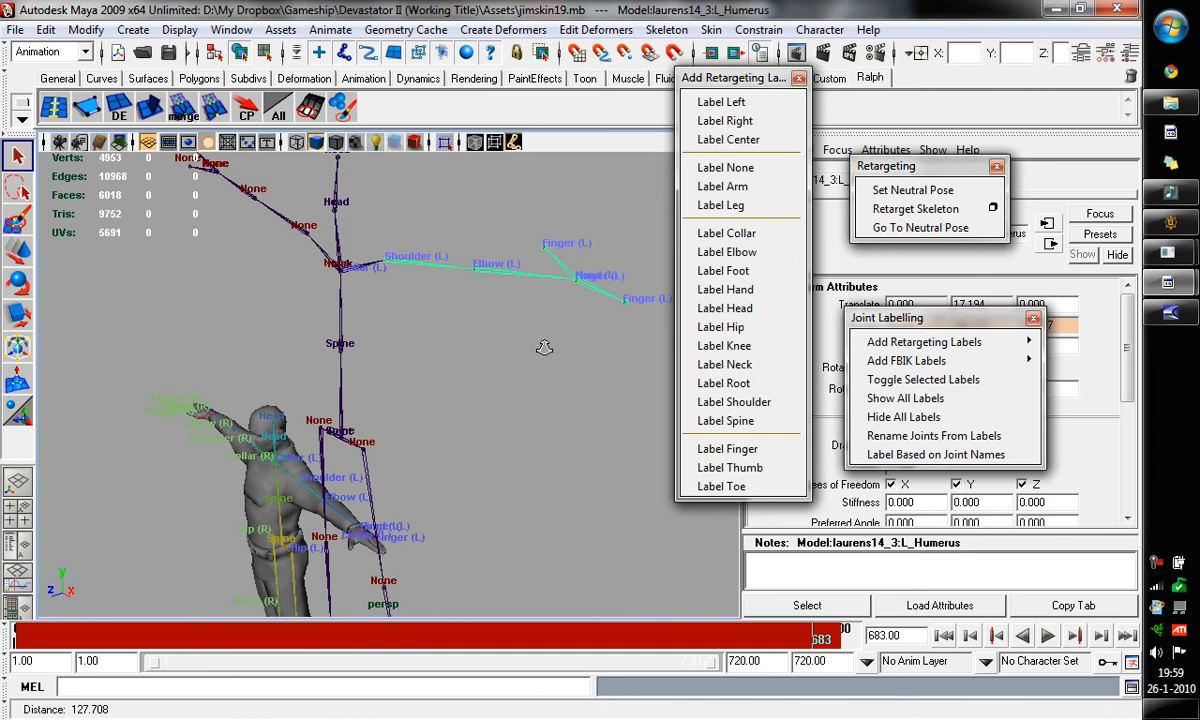
right_click_drag(544, 347, 420, 348, "alt")
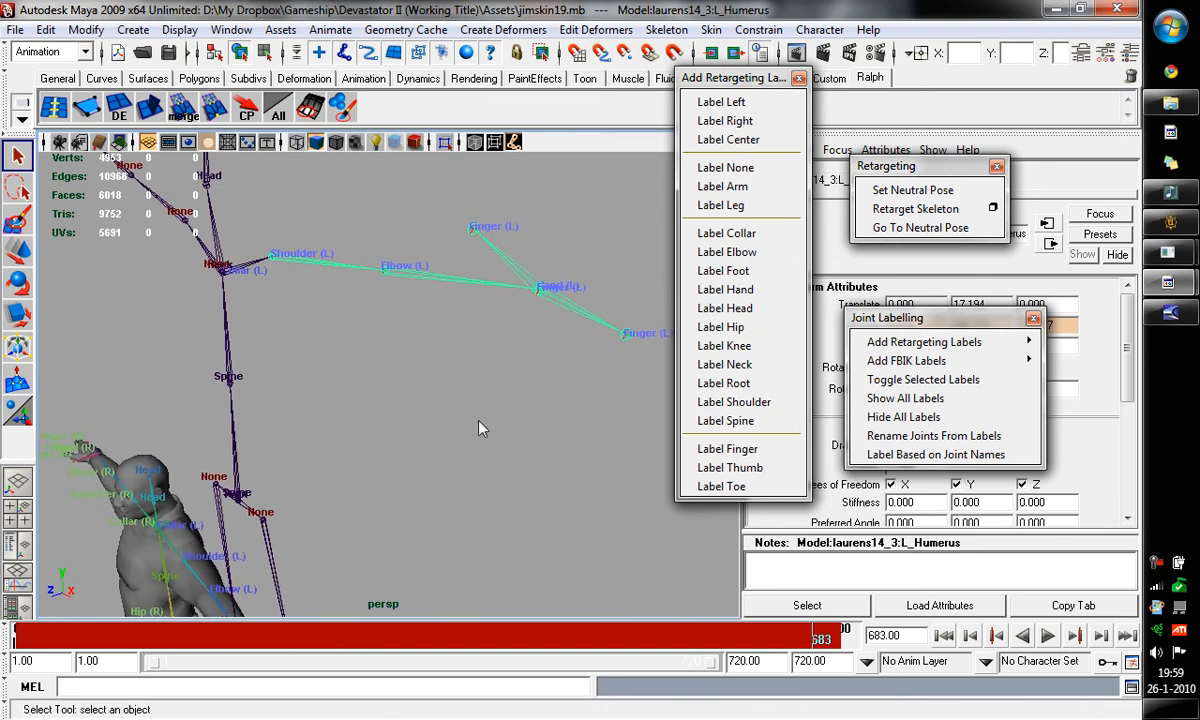
left_click_drag(480, 428, 477, 393, "alt")
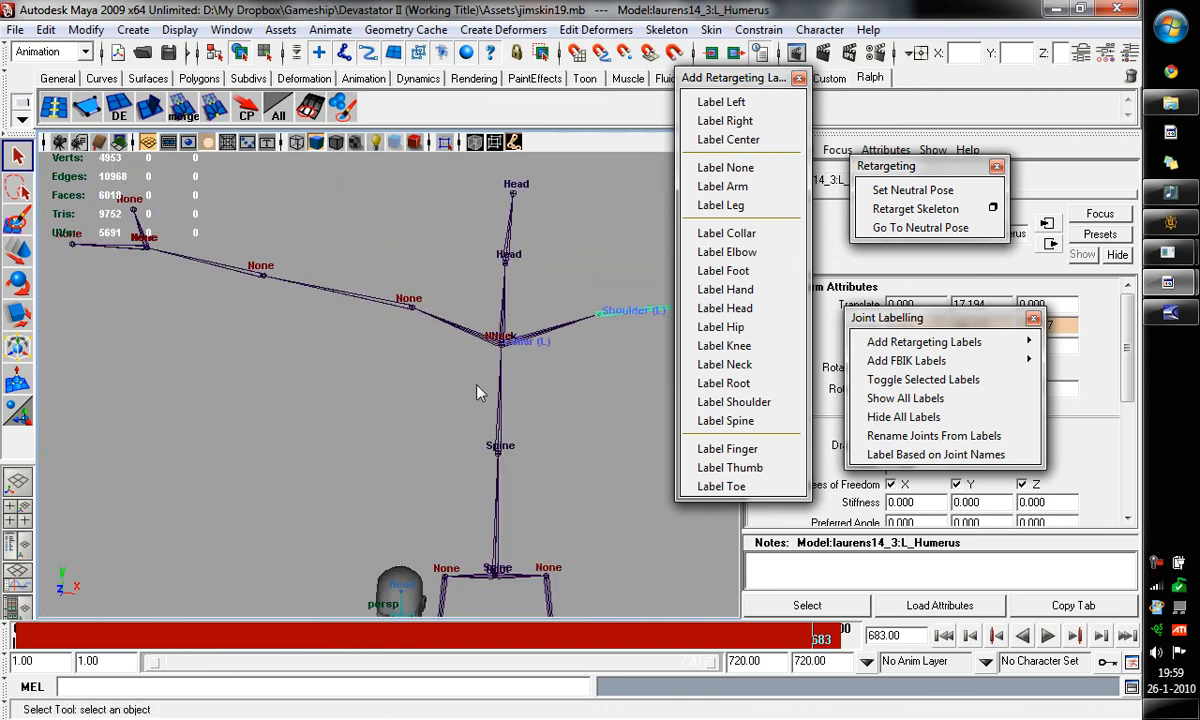
Select the motion capture R_Collar joint, mark its chain as Right, and label the joint as Collar
middle_click_drag(468, 384, 407, 367, "alt")
left_click(386, 306)
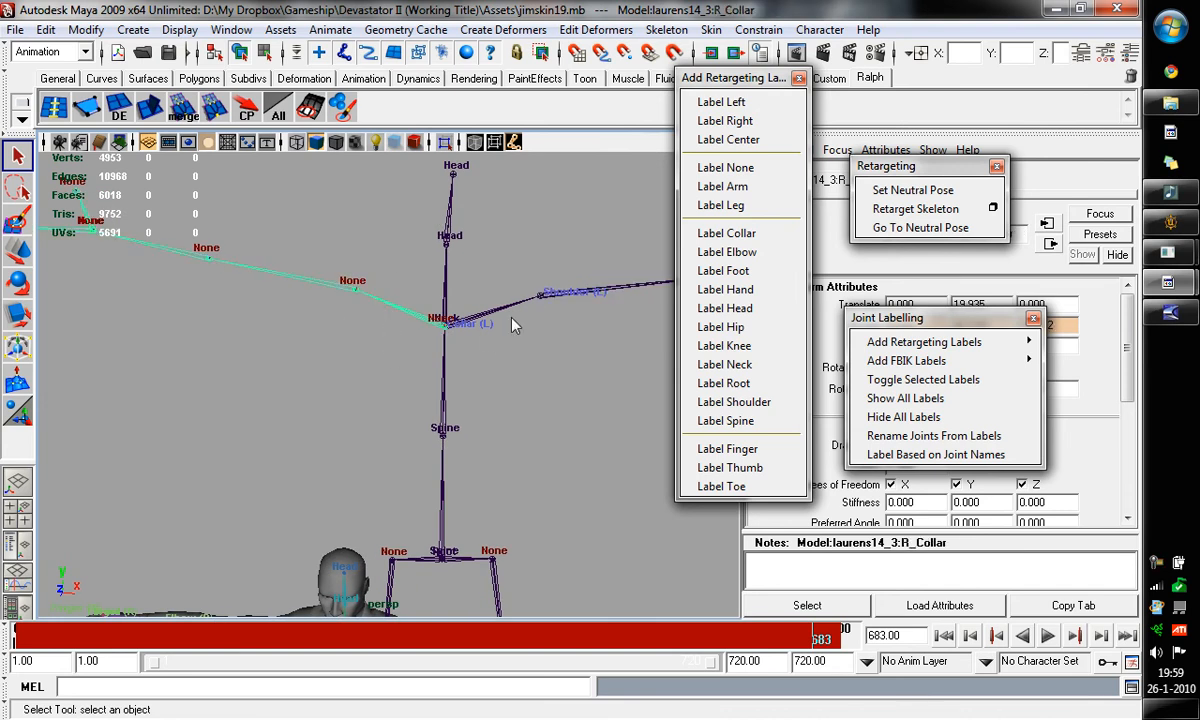
left_click(725, 120)
left_click(726, 233)
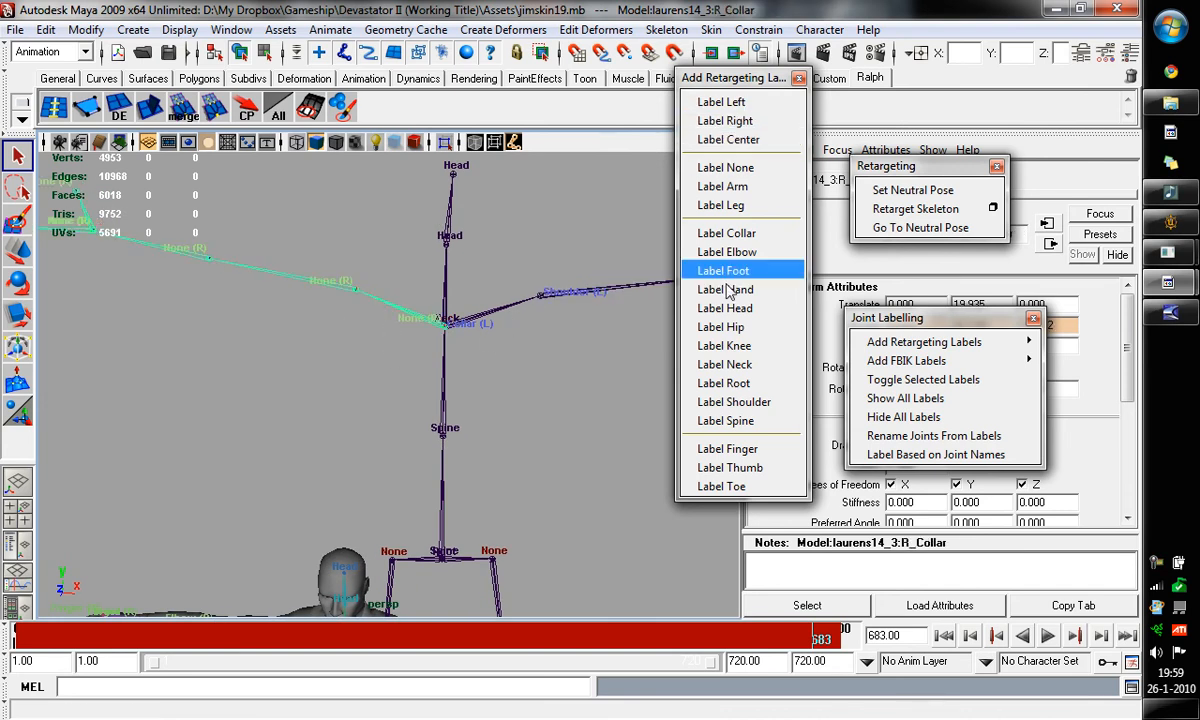
Apply the Arm labels to the motion capture chain from R_Humerus down
left_click_drag(309, 333, 329, 243)
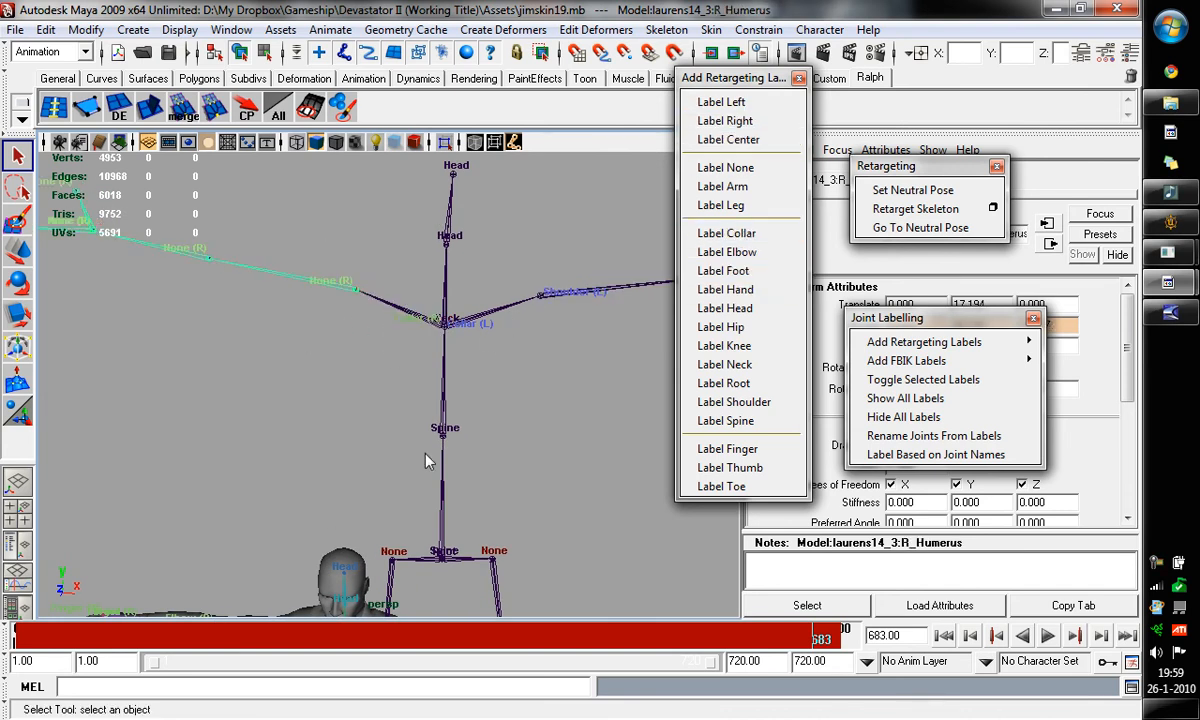
left_click(738, 187)
middle_click_drag(280, 352, 620, 384, "alt")
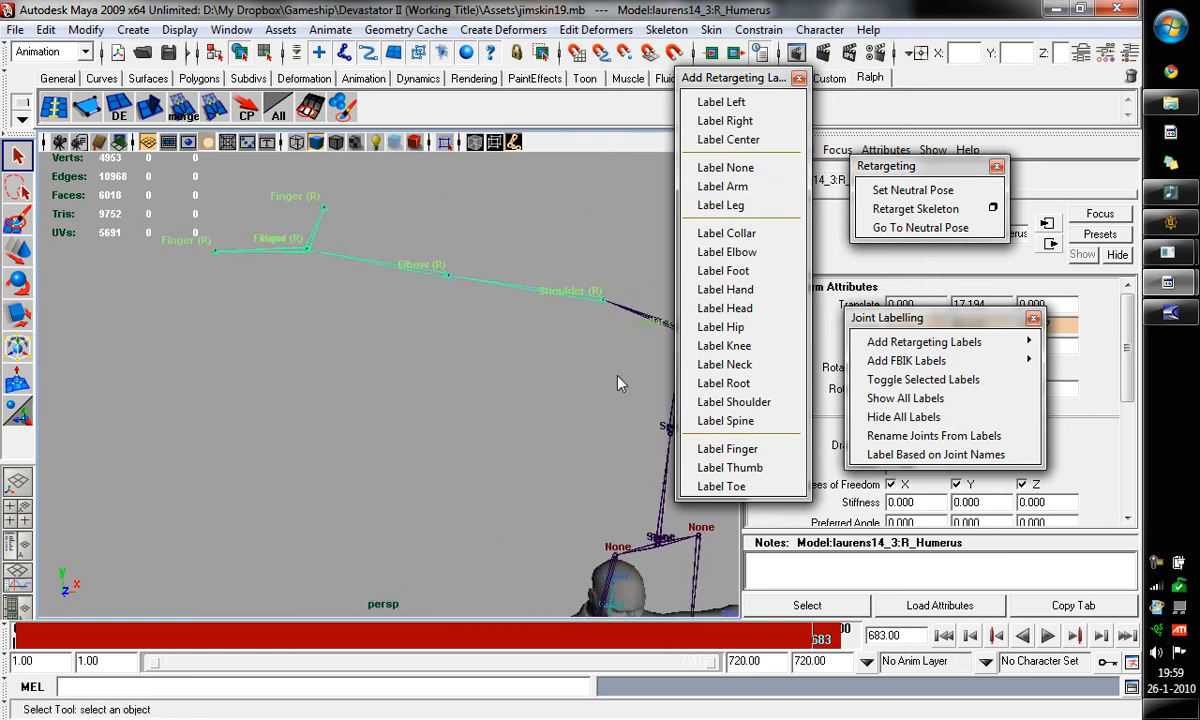
Mark the motion capture L_Femur chain as Left, apply the Leg labels, and check them down to the toes
middle_click_drag(526, 436, 567, 413, "alt")
left_click_drag(430, 352, 527, 372, "alt")
left_click(527, 371)
scroll(540, 362, "down", 2)
left_click(741, 106)
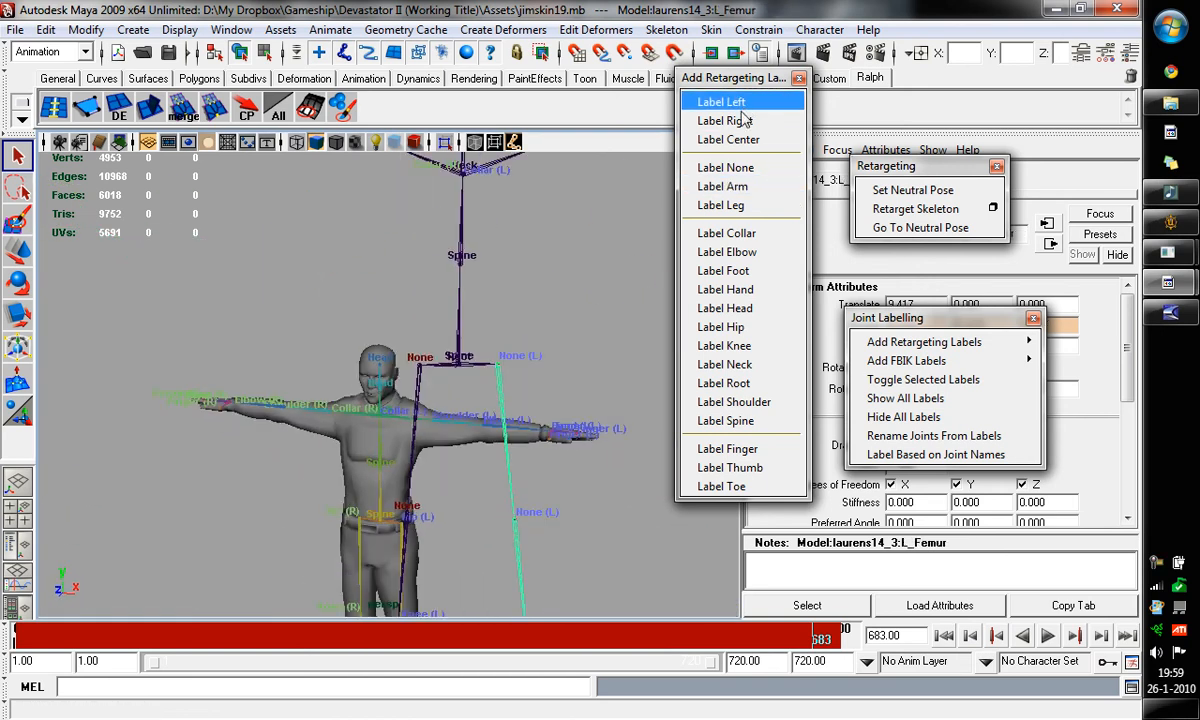
left_click(749, 209)
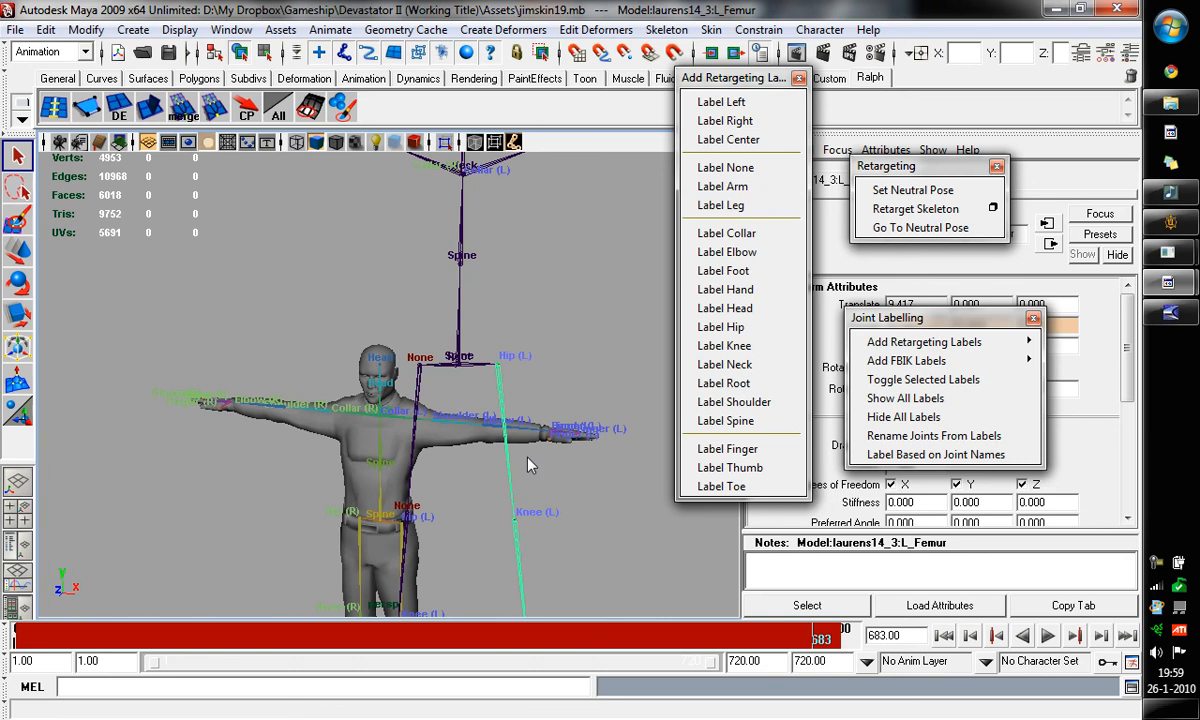
middle_click_drag(530, 462, 541, 404, "alt")
left_click_drag(541, 404, 536, 464, "alt")
middle_click_drag(516, 452, 445, 333, "alt")
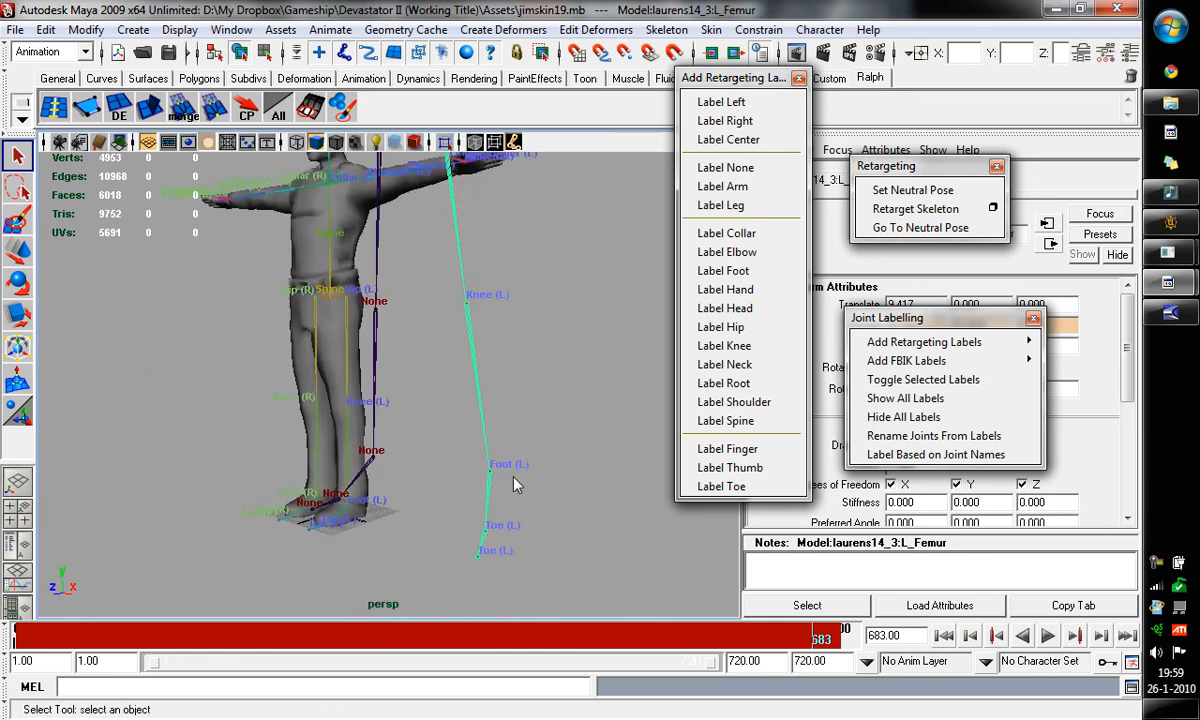
Mark the motion capture R_Femur chain as Right, apply the Leg labels, and clear the selection
left_click_drag(529, 258, 577, 532, "alt")
left_click(505, 290)
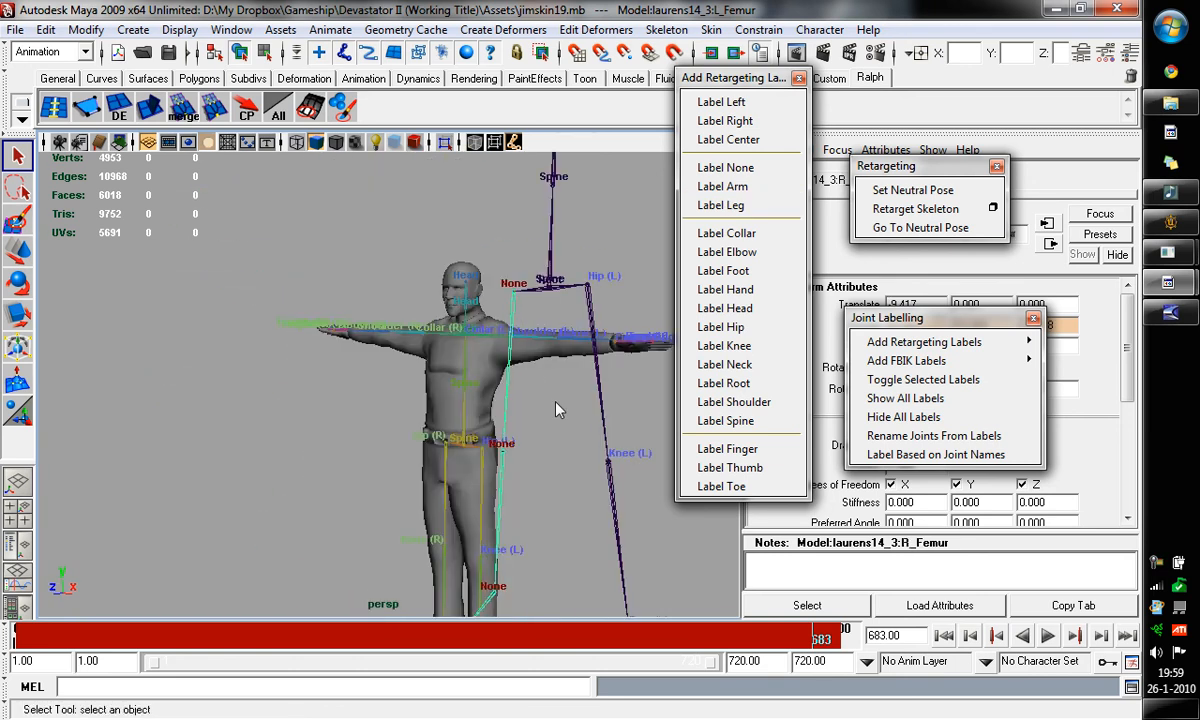
left_click(750, 209)
middle_click_drag(665, 338, 540, 445, "alt")
right_click_drag(540, 445, 410, 295, "alt")
left_click(435, 345)
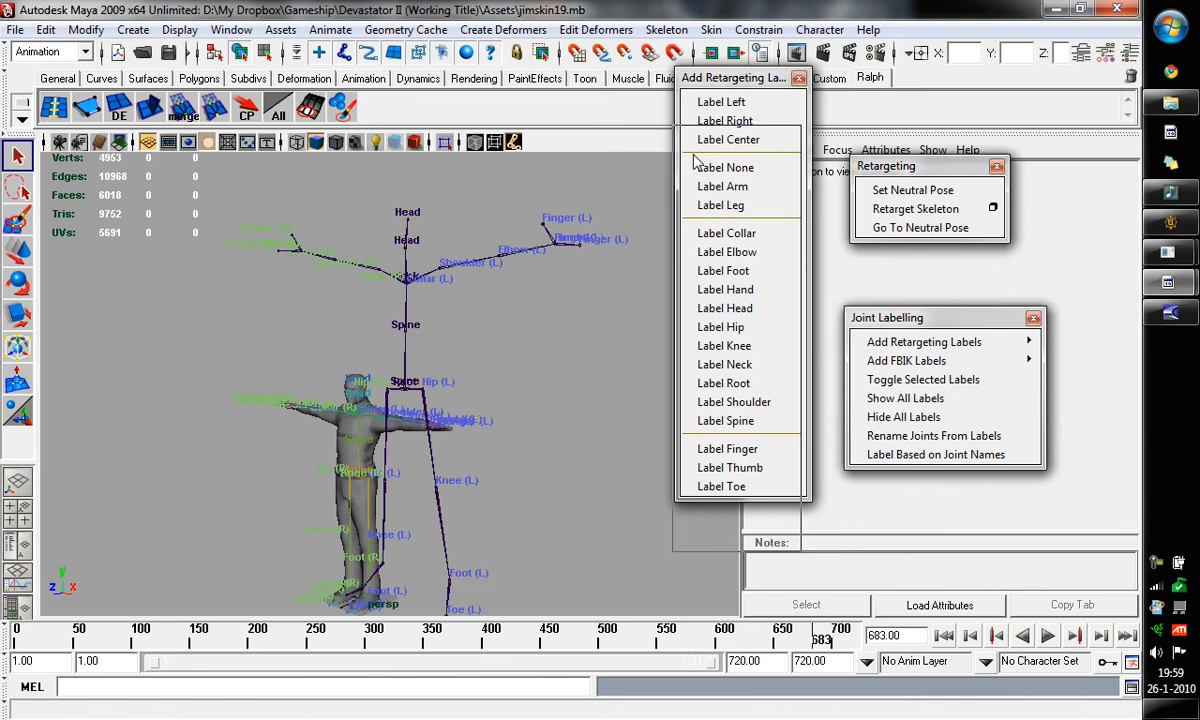
left_click_drag(690, 78, 648, 123)
left_click(666, 29)
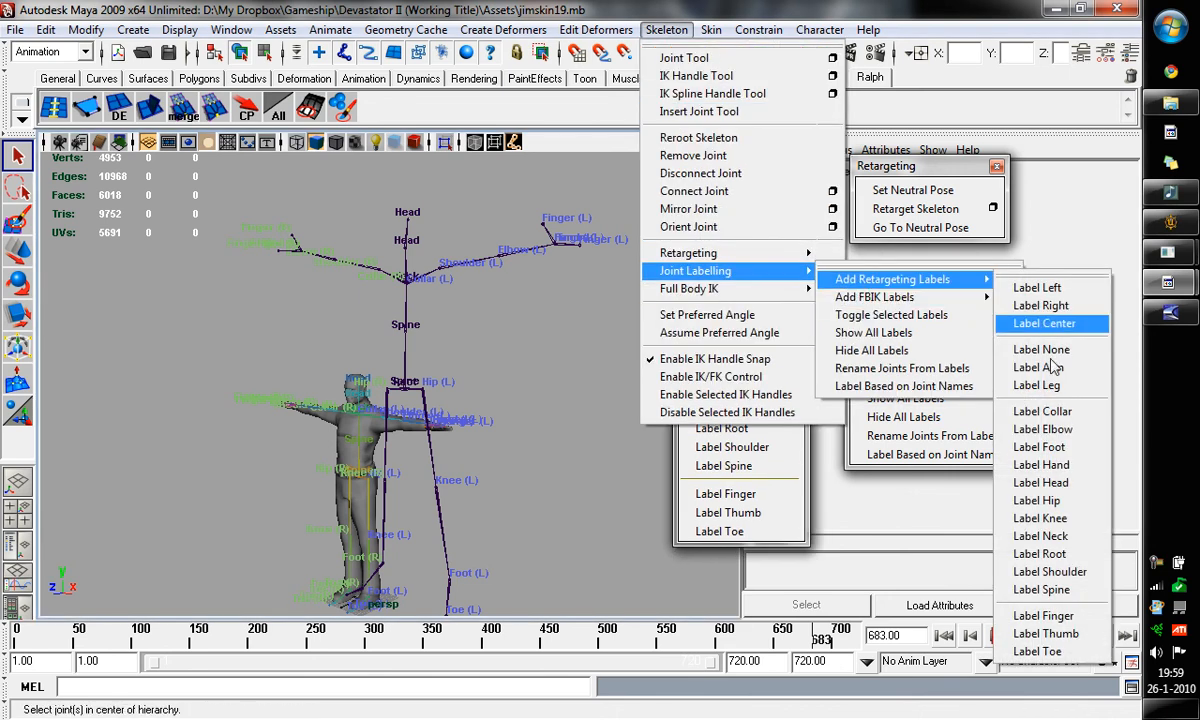
left_click(552, 363)
left_click_drag(552, 363, 490, 420, "alt")
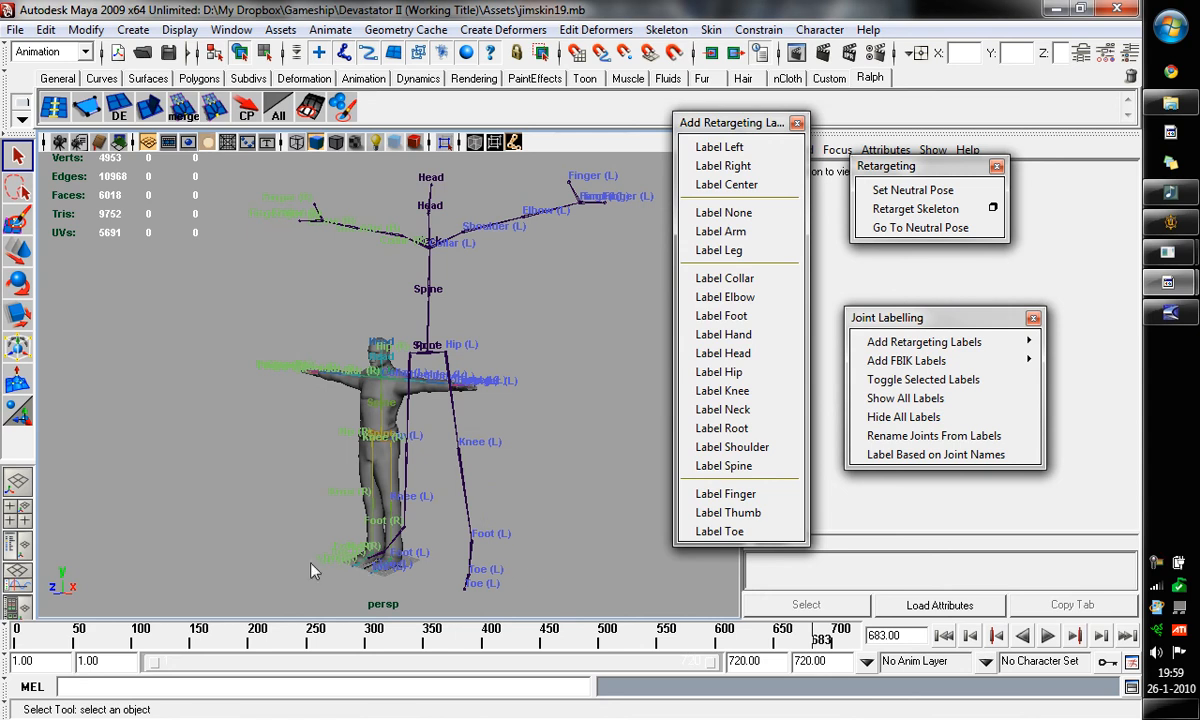
left_click(438, 370)
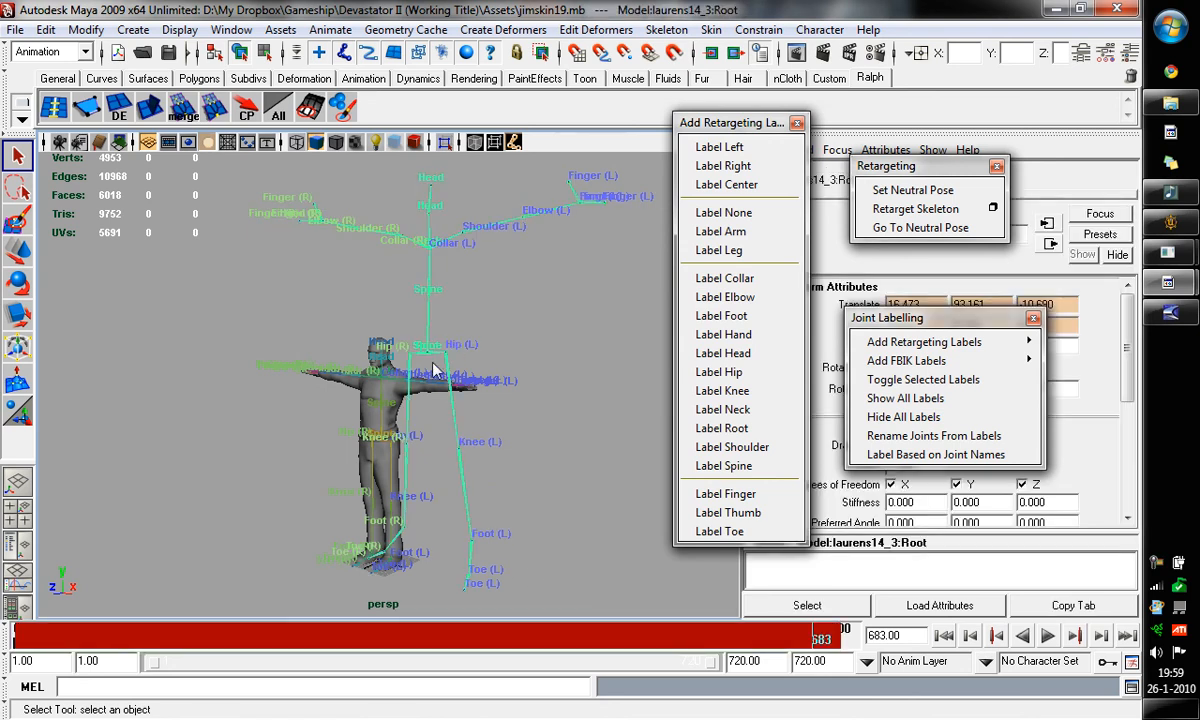
scroll(448, 434, "up", 5)
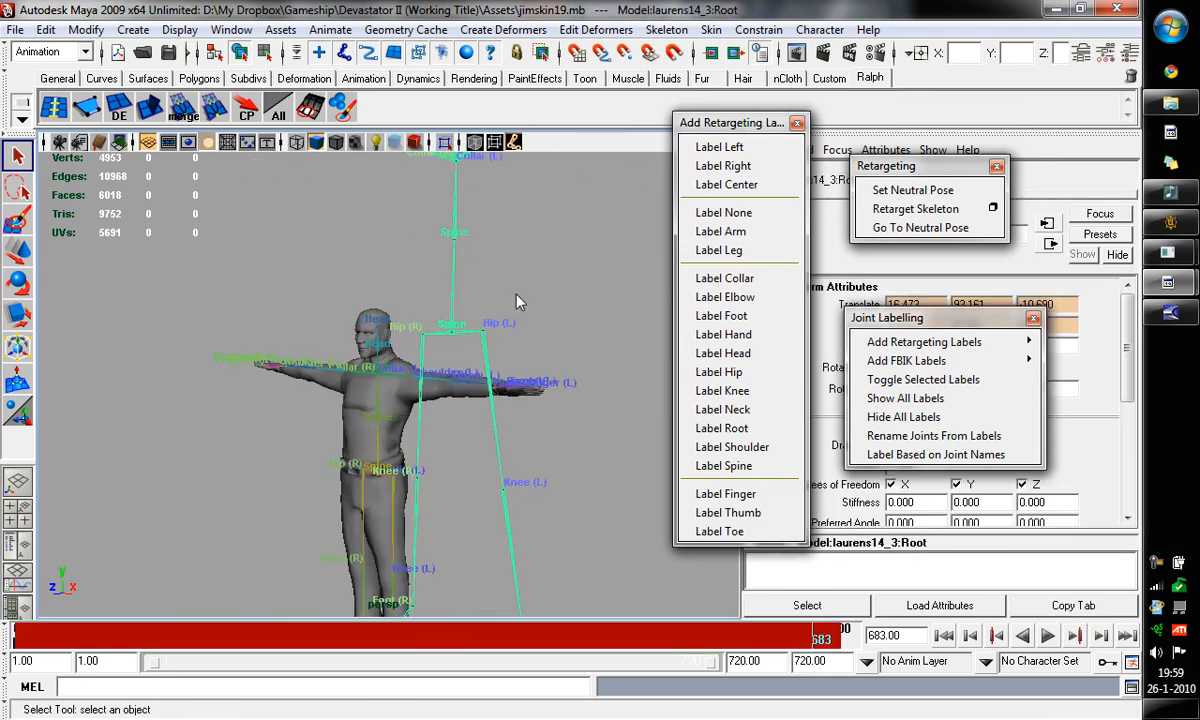
left_click(472, 346)
left_click(471, 335)
scroll(458, 388, "down", 3)
scroll(456, 395, "down", 4)
scroll(452, 401, "up", 3)
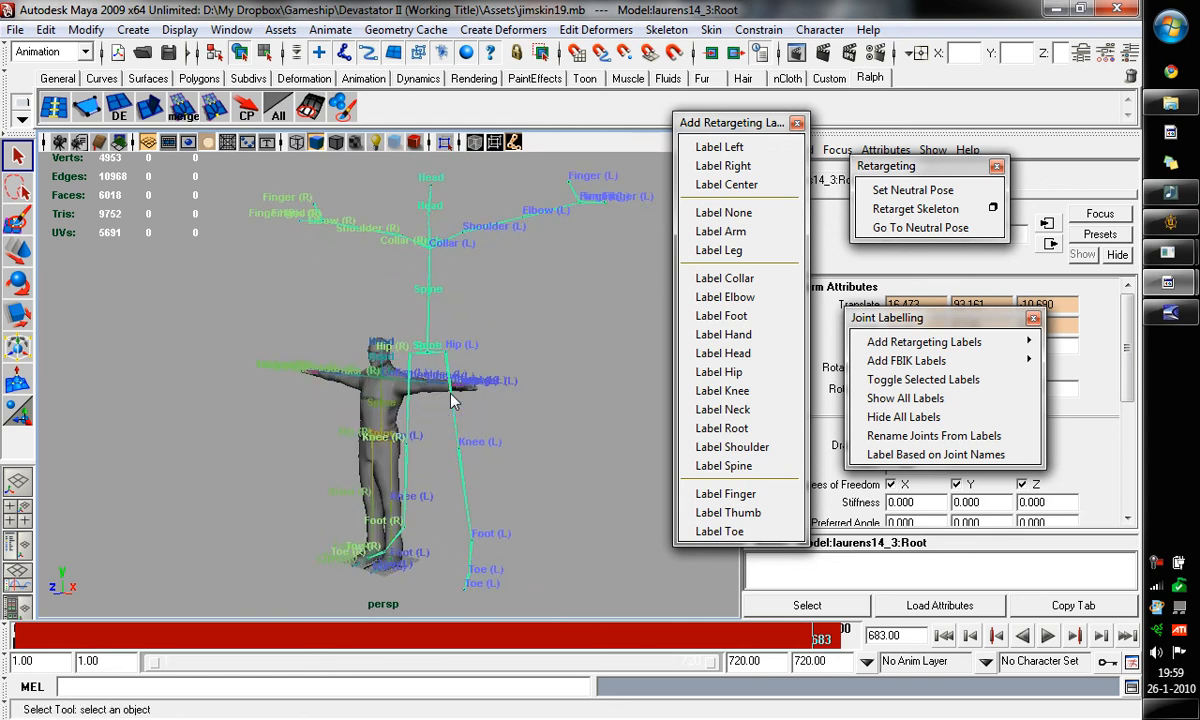
left_click(379, 443)
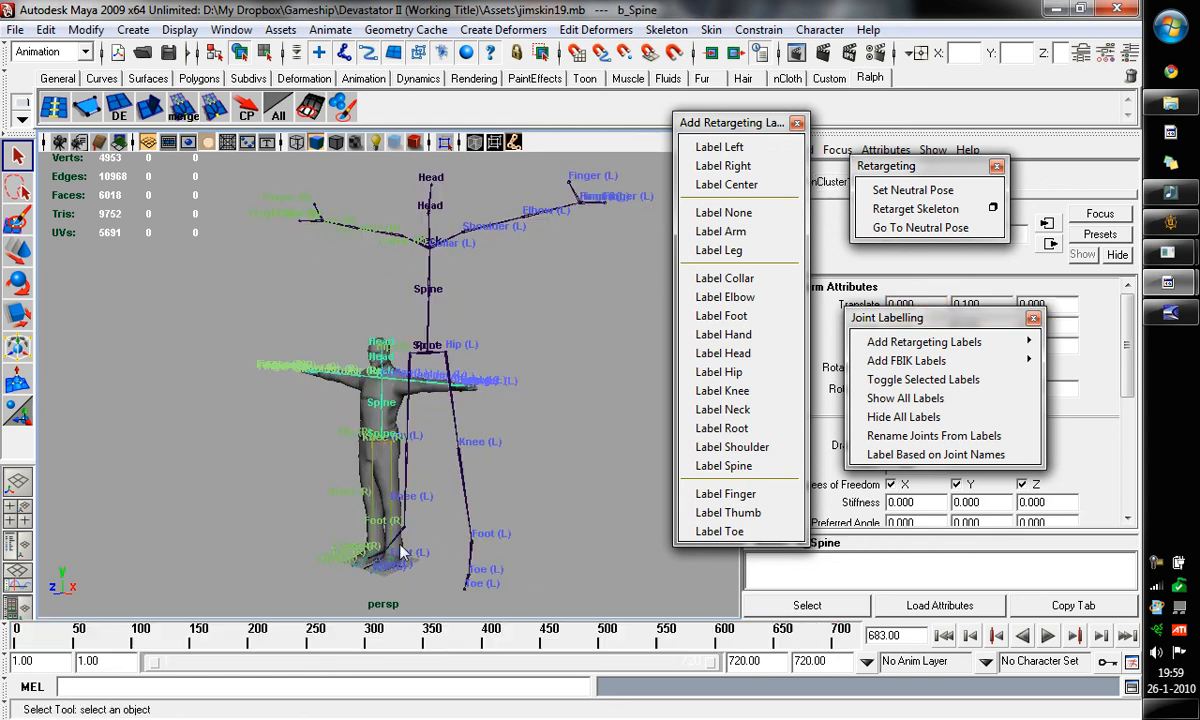
Select the motion capture skeleton's Root joint and add the character's b_Hips joint to the selection
left_click(455, 343)
scroll(398, 476, "down", 2)
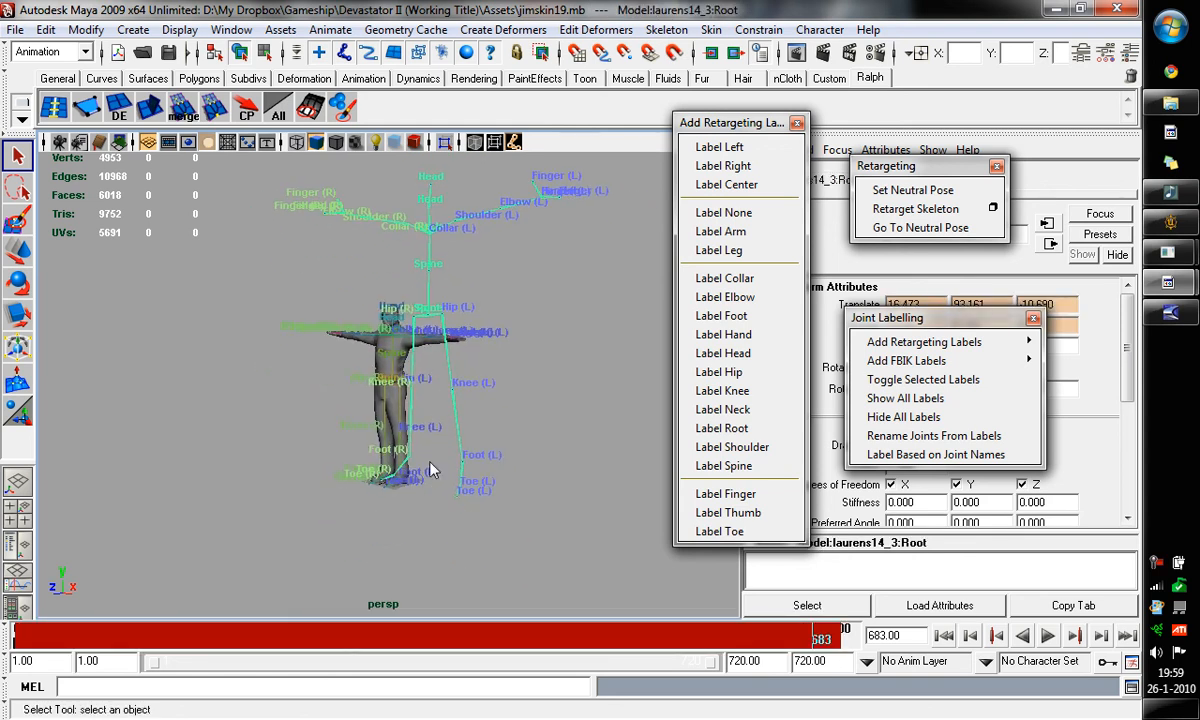
right_click_drag(391, 392, 575, 497)
scroll(386, 376, "up", 3)
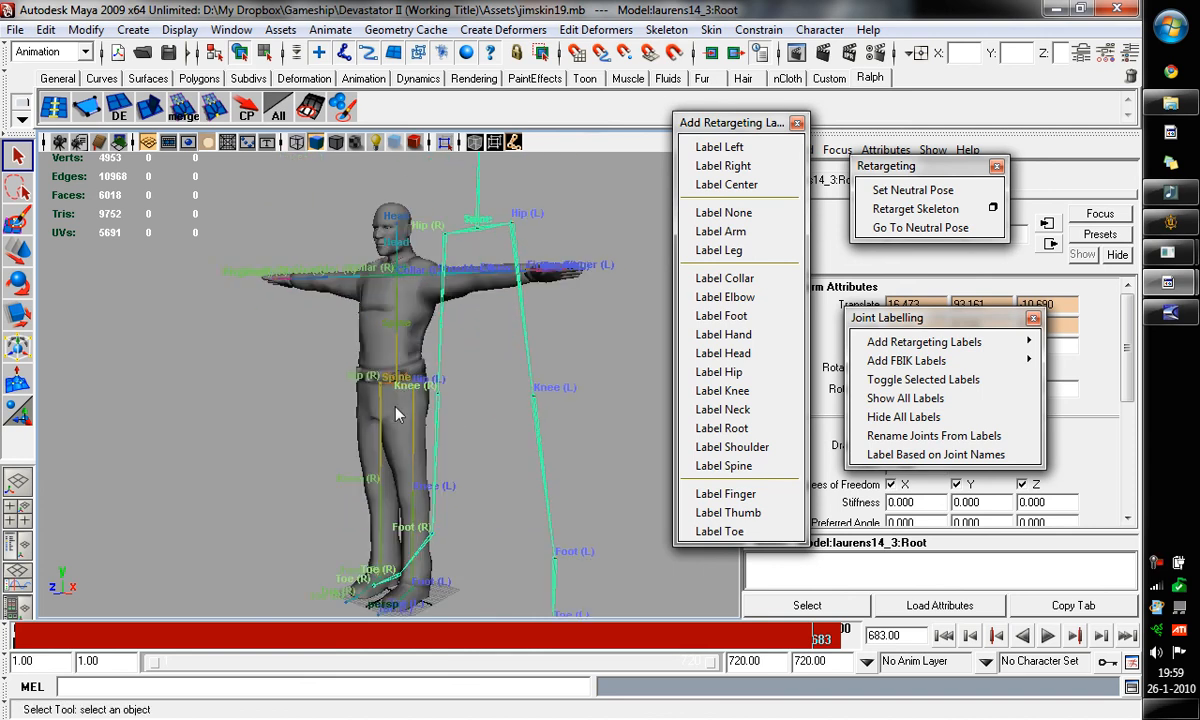
left_click_drag(396, 413, 361, 390, "alt")
left_click(358, 390, "shift")
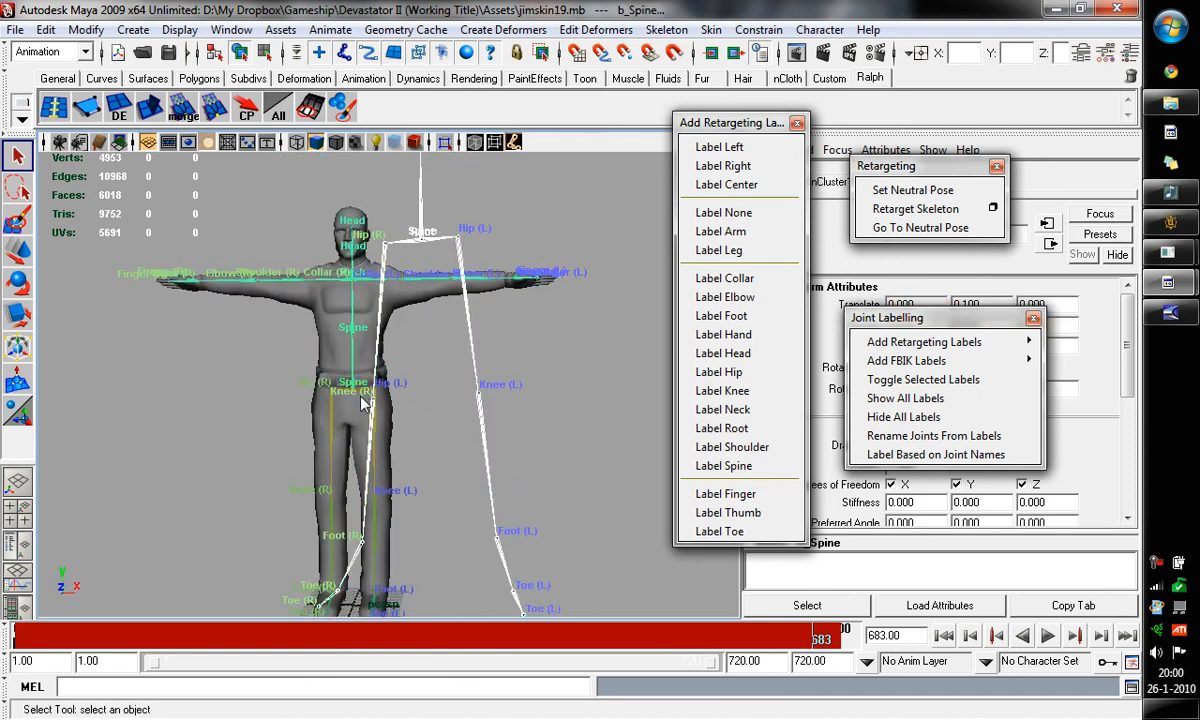
key("ctrl+z")
left_click(351, 399, "shift")
Scrub the timeline to frame 40, where the motion capture skeleton stands in a T-pose like the character
left_click_drag(522, 397, 460, 392, "alt")
right_click_drag(510, 389, 436, 350, "alt")
middle_click_drag(436, 350, 413, 403, "alt")
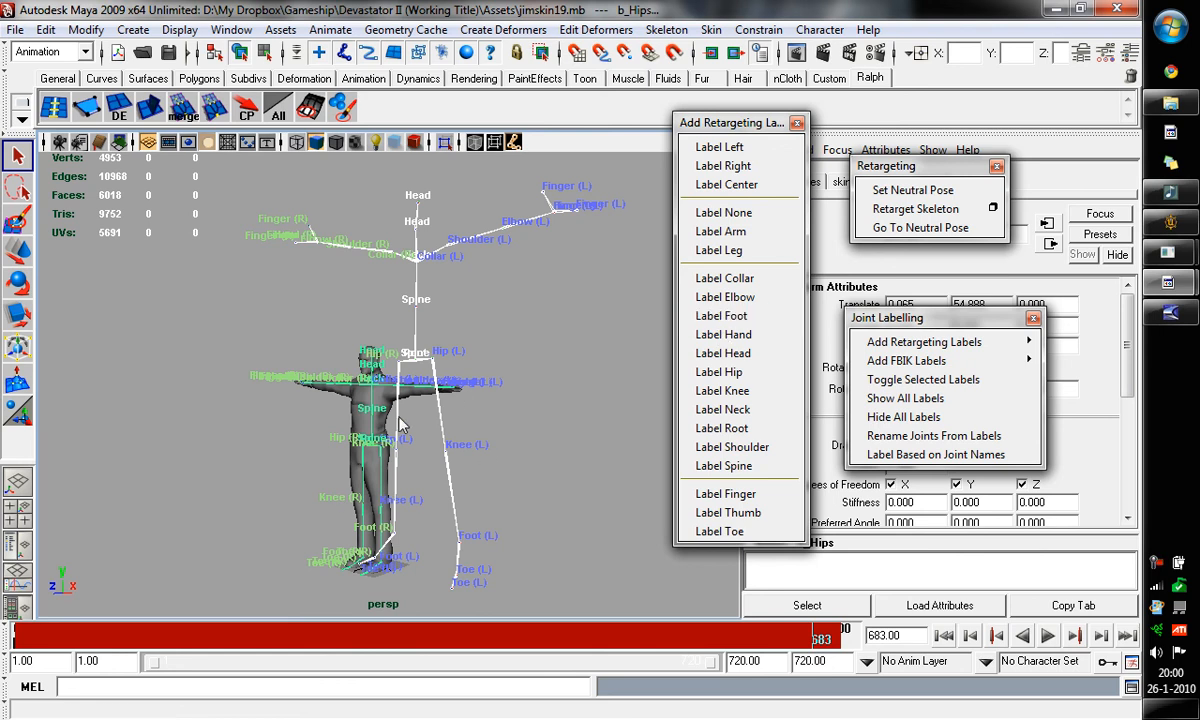
left_click_drag(398, 410, 470, 420, "alt")
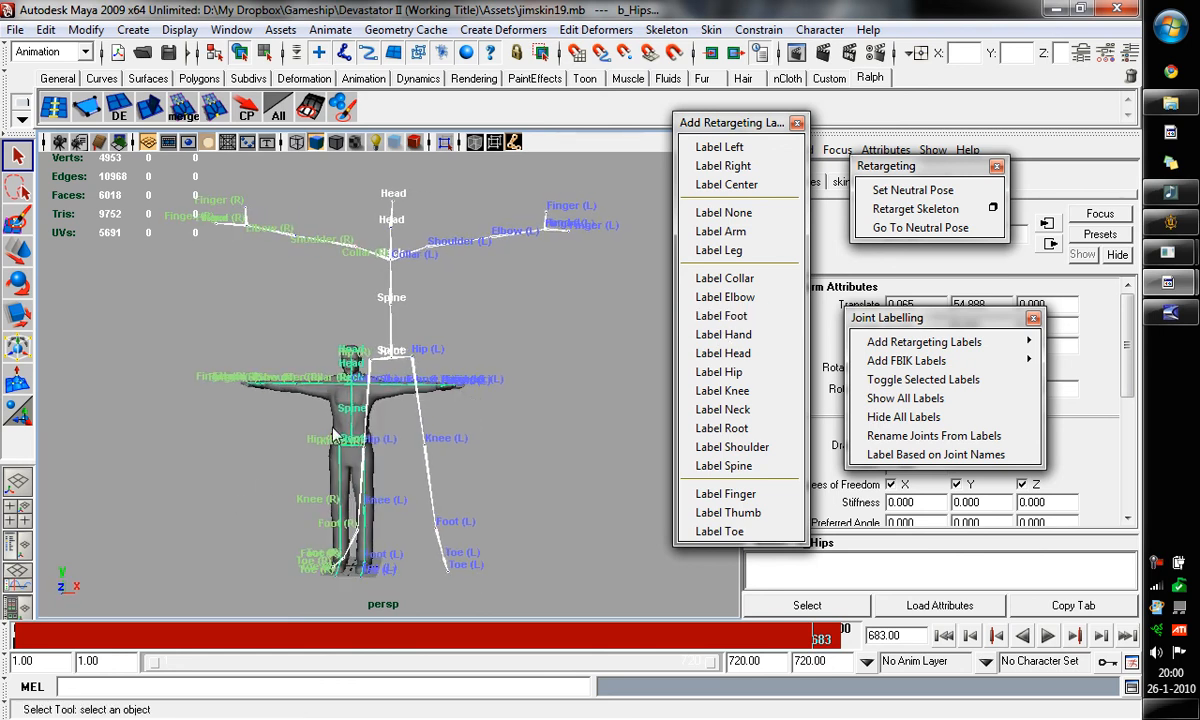
middle_click_drag(335, 435, 368, 436, "alt")
left_click(20, 641)
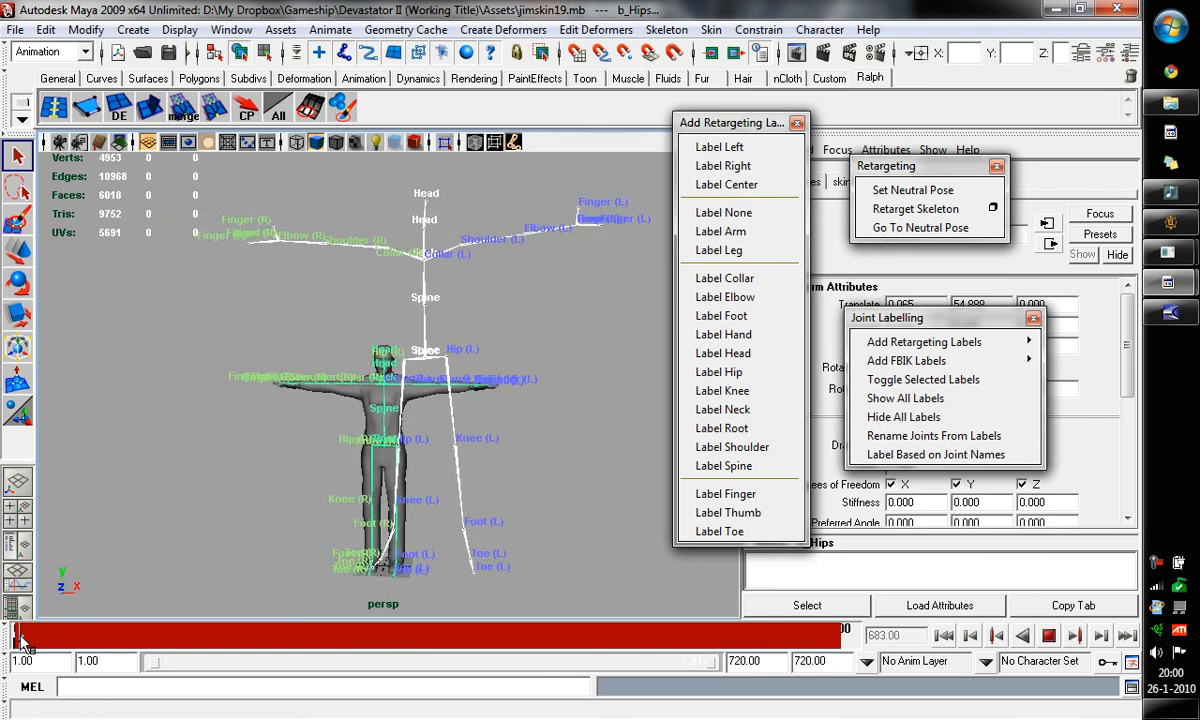
mouse_move(22, 643)
left_mouse_down()
mouse_move(7, 643)
mouse_move(80, 643)
mouse_move(54, 648)
mouse_move(66, 658)
left_mouse_up()
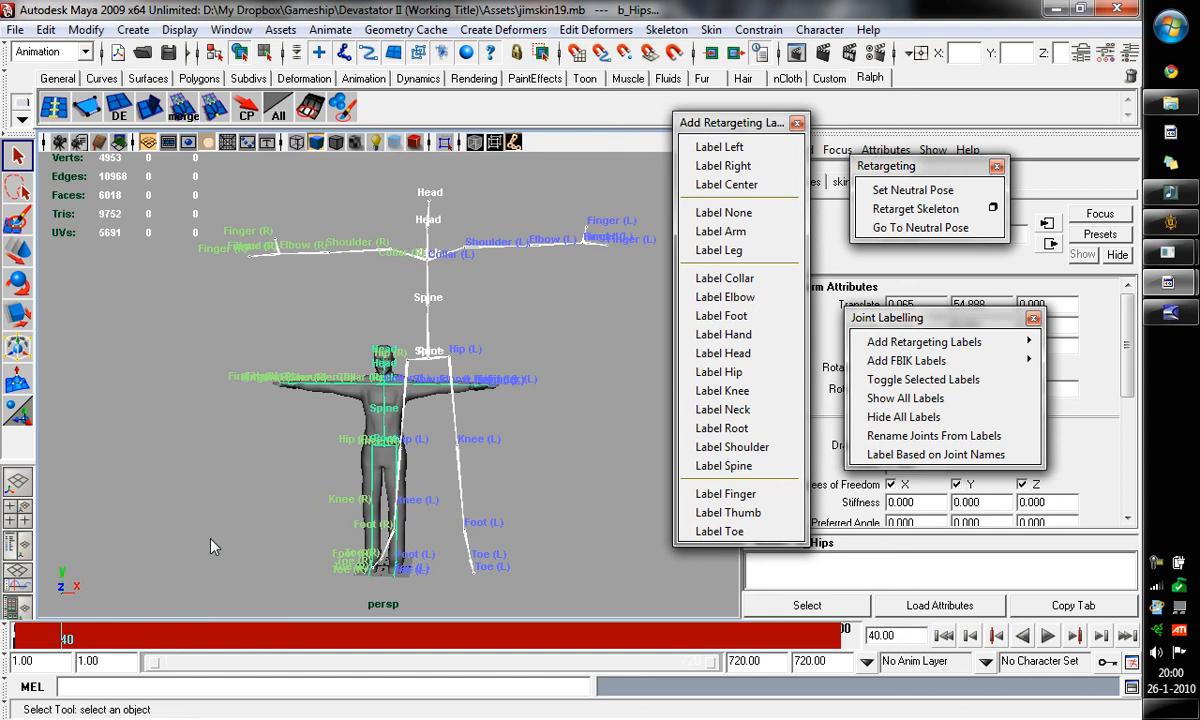
Set the neutral pose for the two selected skeletons at frame 40
mouse_move(406, 420)
left_mouse_down("alt")
mouse_move(411, 483)
mouse_move(403, 399)
left_mouse_up("alt")
right_click_drag(491, 363, 545, 376, "alt")
middle_click_drag(510, 373, 402, 272, "alt")
right_click_drag(498, 325, 402, 224, "alt")
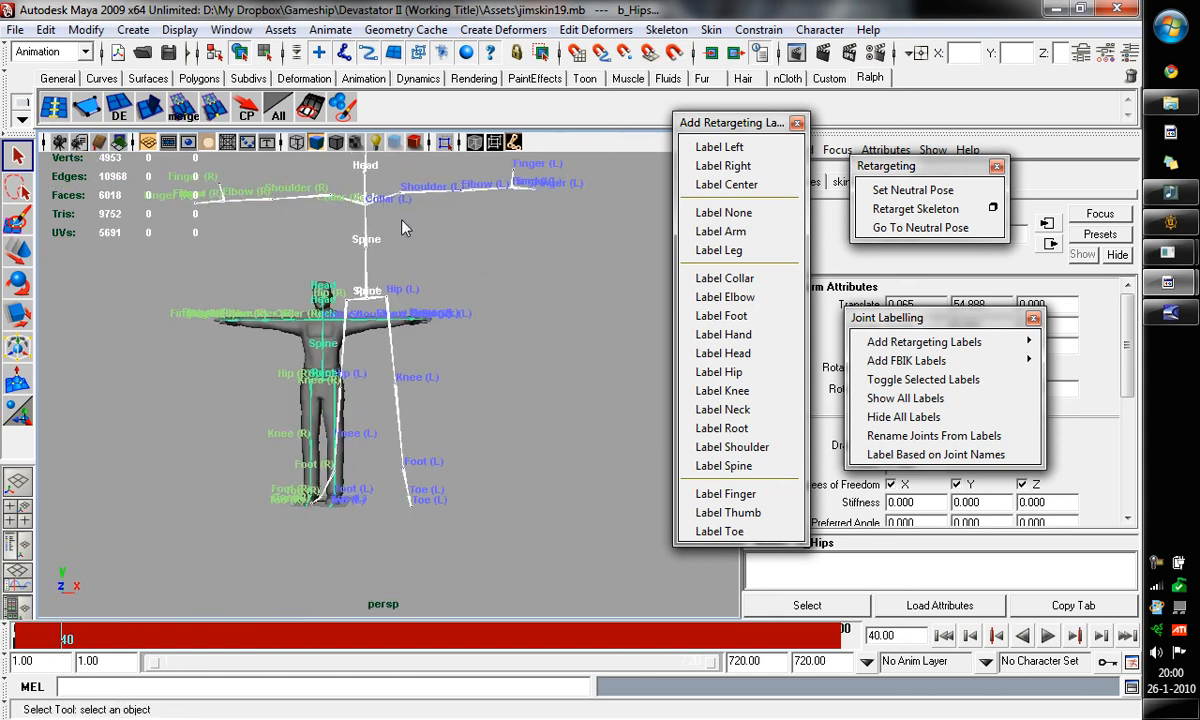
left_click_drag(427, 361, 494, 392, "alt")
middle_click_drag(549, 383, 608, 385, "alt")
left_click_drag(604, 386, 555, 384, "alt")
middle_click_drag(525, 377, 443, 357, "alt")
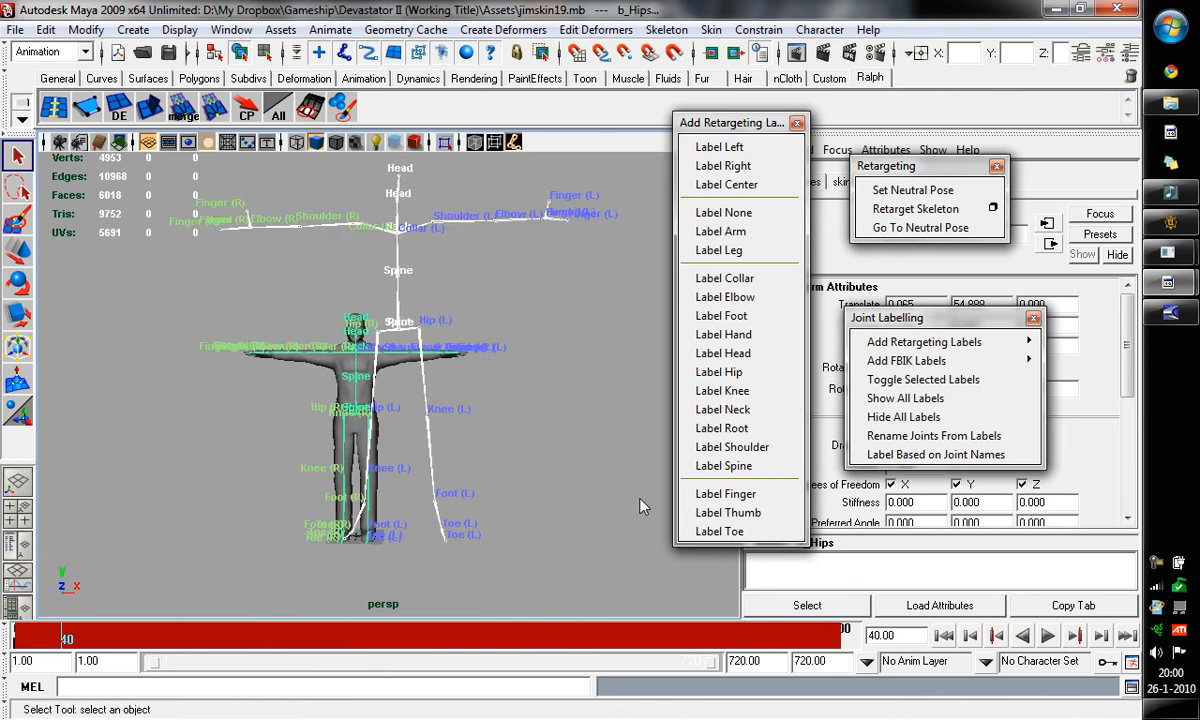
left_click(914, 191)
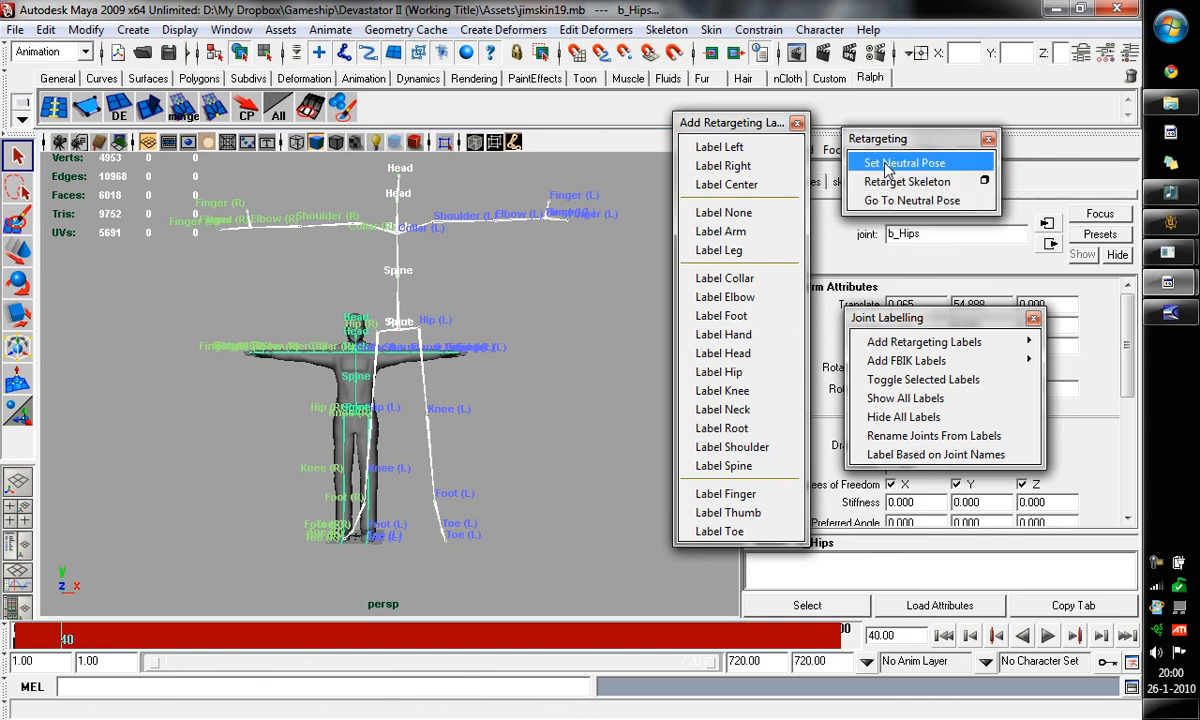
left_click(887, 164)
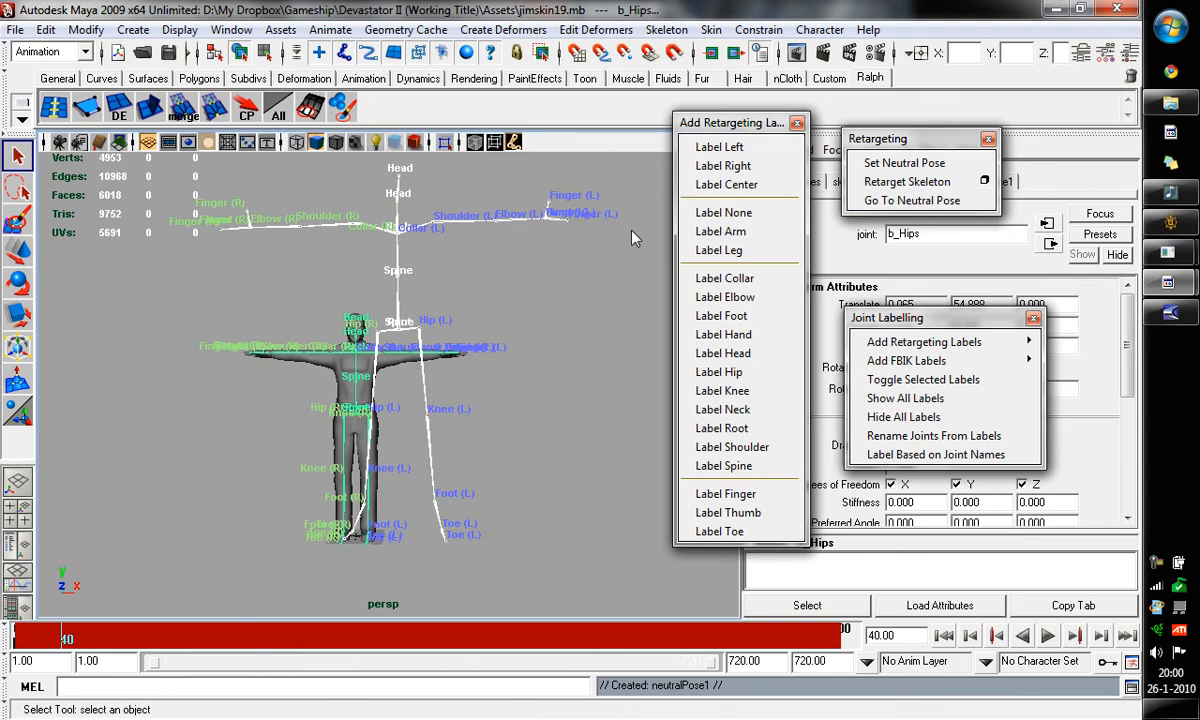
Open the Retarget Skeleton options and set the neutral pose source to Pose
left_click(984, 182)
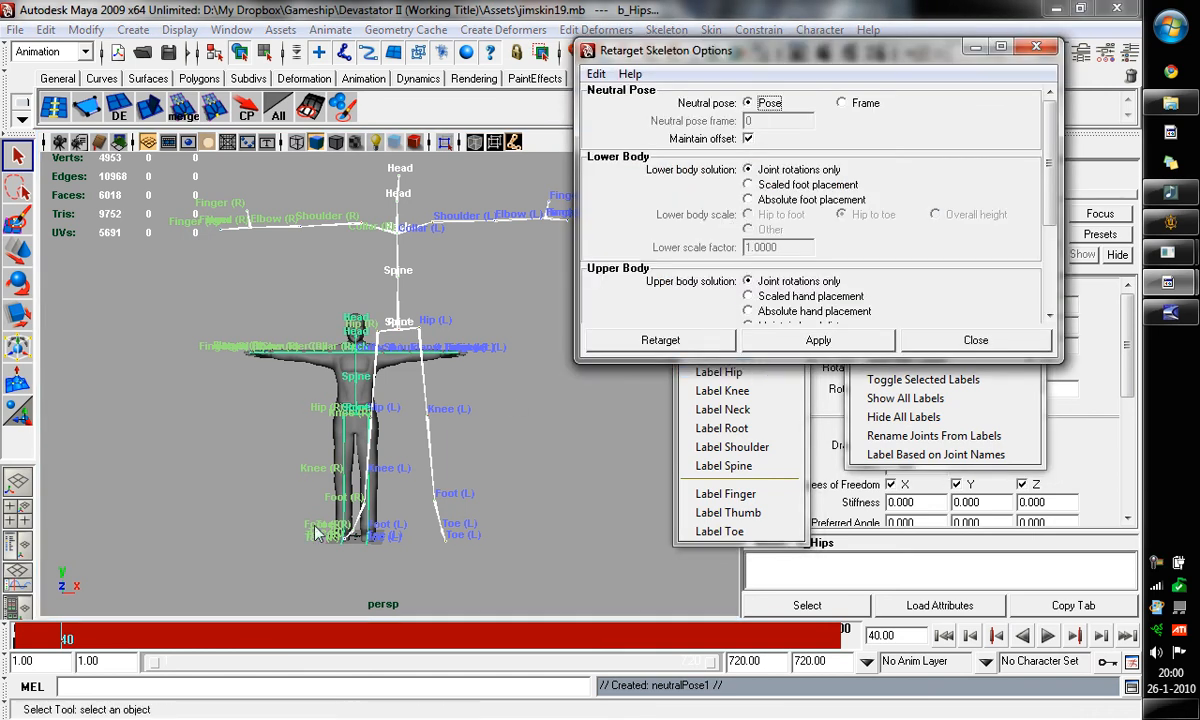
left_click(845, 105)
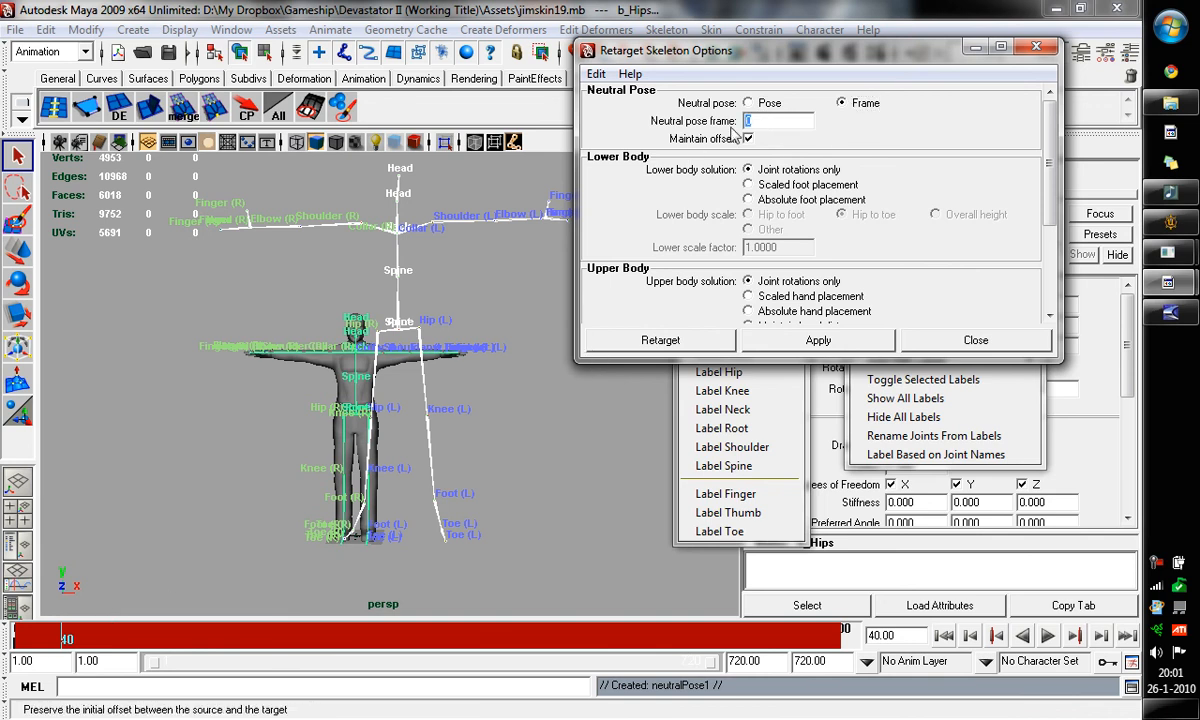
left_click(760, 103)
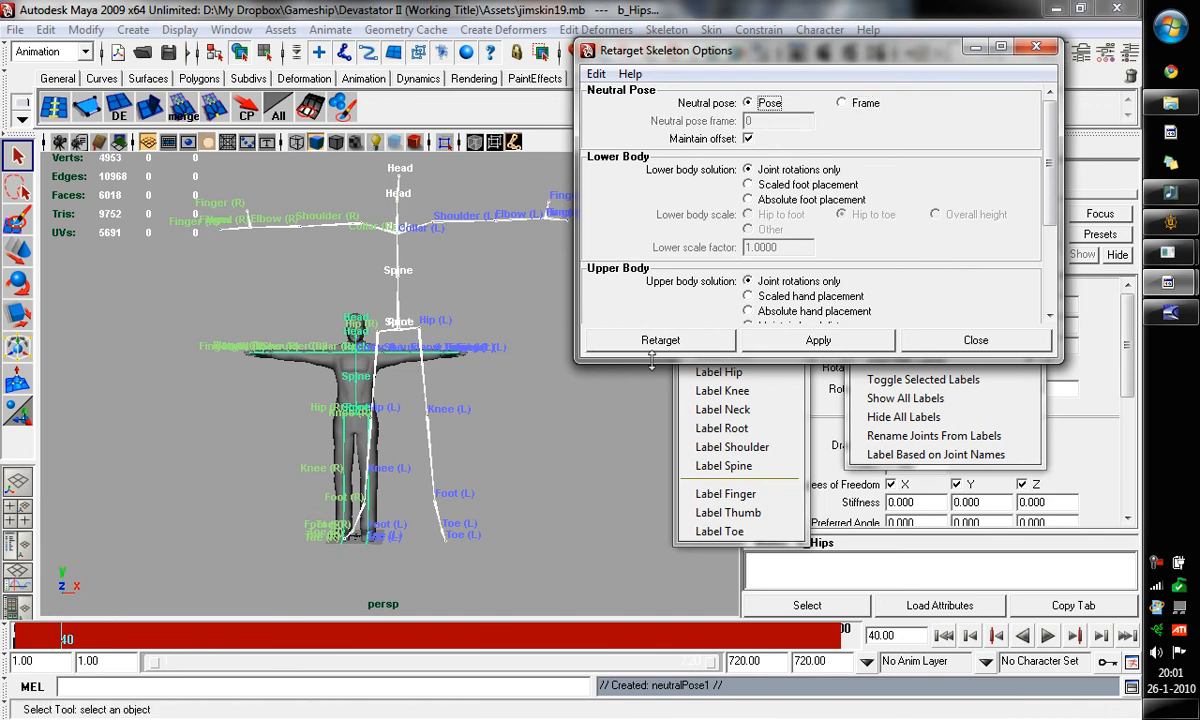
Try the Scaled and Absolute foot placement lower body solutions and return to Joint rotations only
scroll(710, 170, "down", 1)
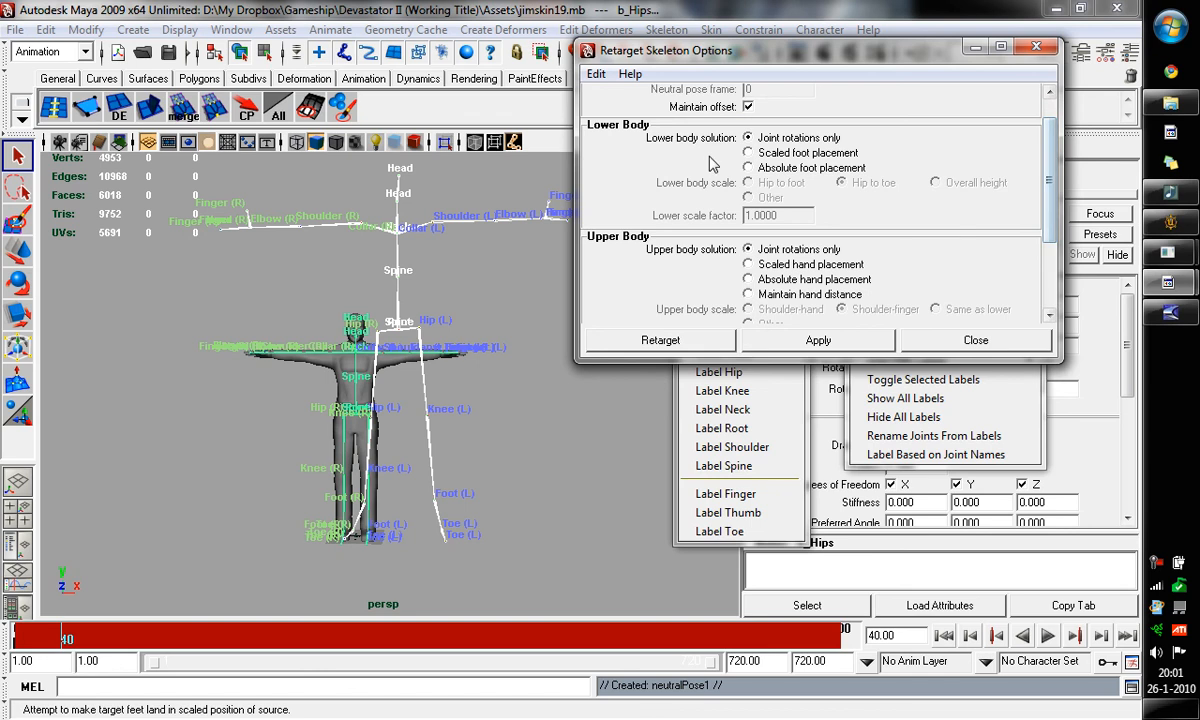
left_click(790, 153)
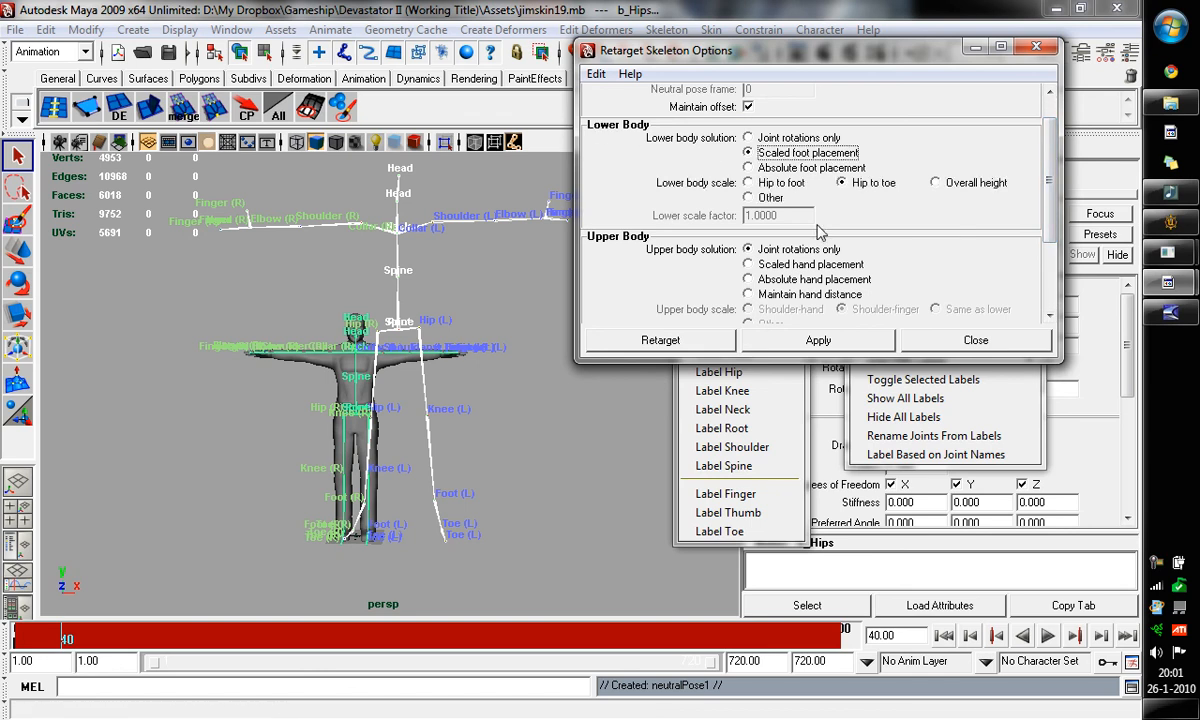
left_click(811, 169)
left_click(797, 154)
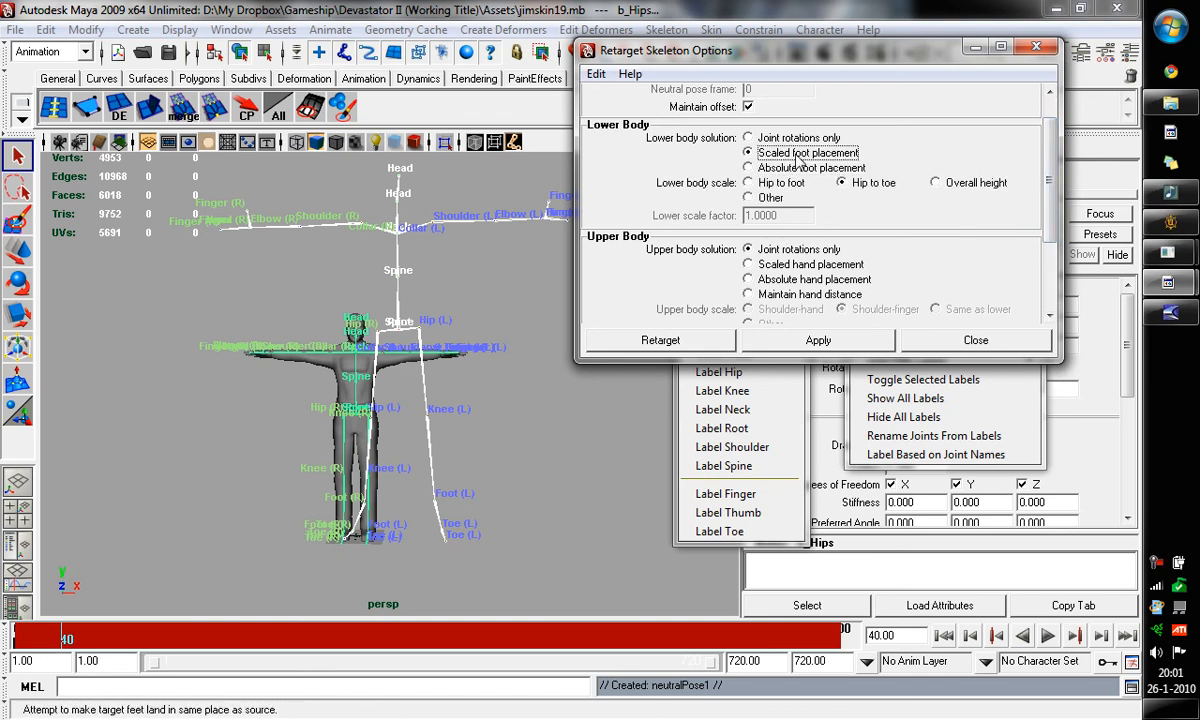
left_click(783, 140)
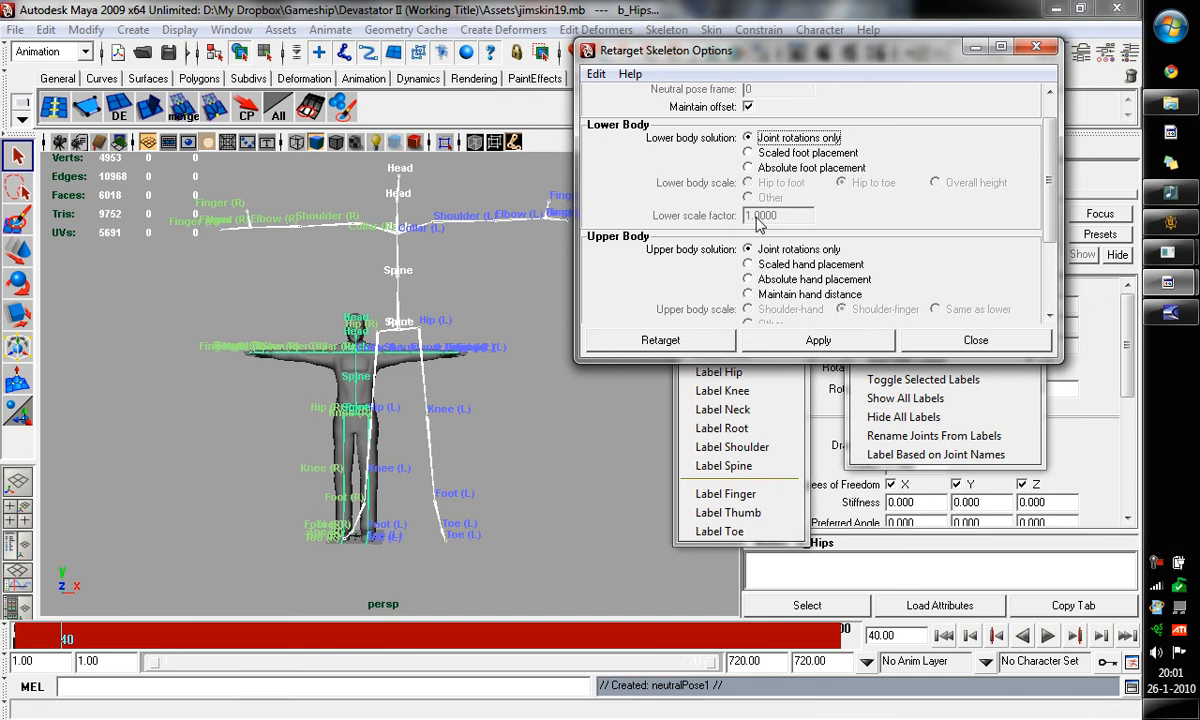
left_click(802, 152)
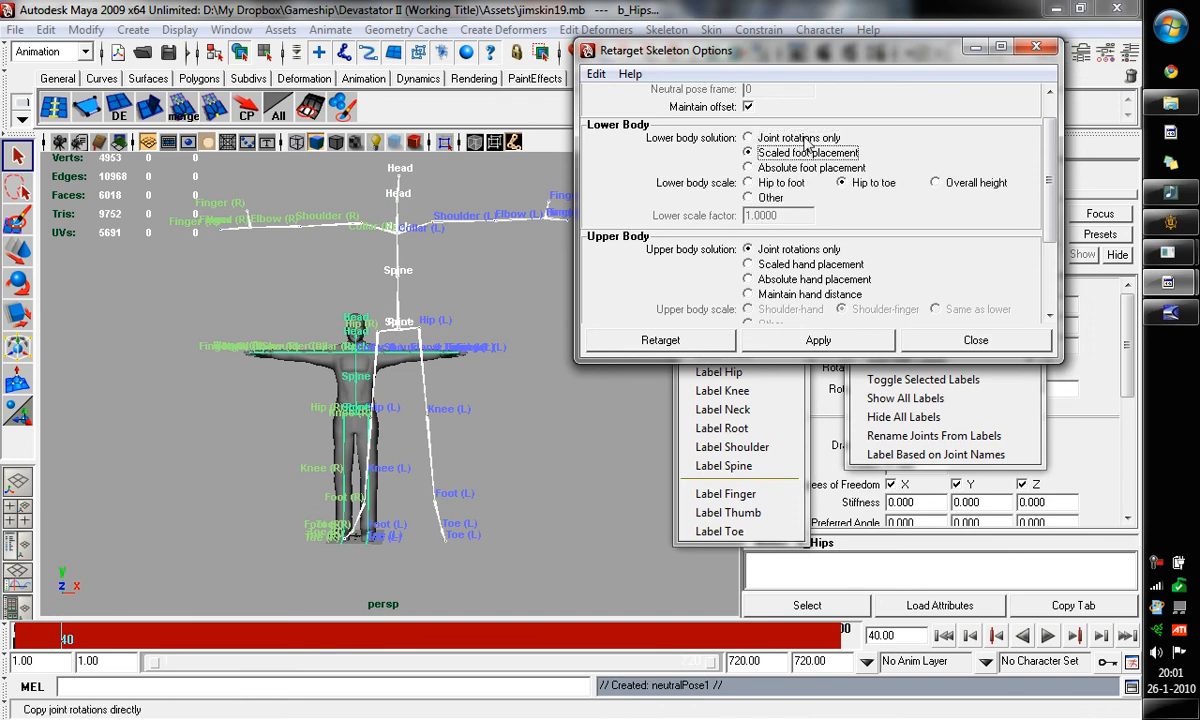
left_click(798, 138)
Set the upper body solution to Joint rotations only and the time range to Time Slider, with the timeline back at frame 1
scroll(806, 190, "down", 2)
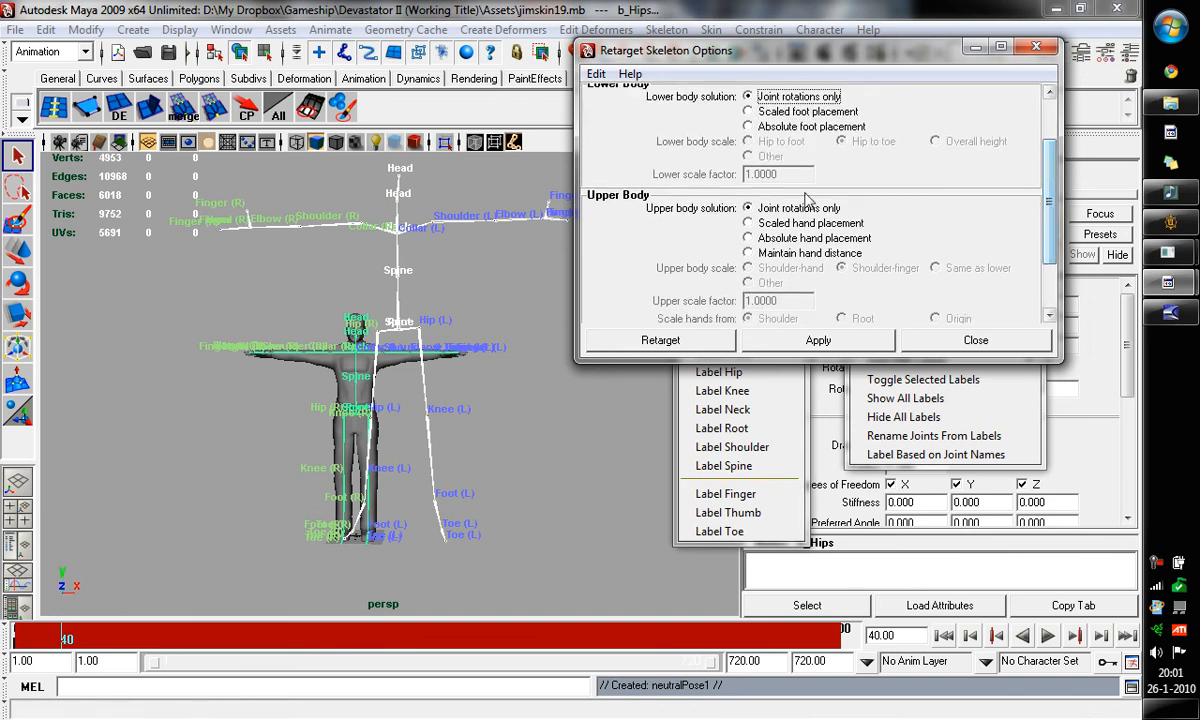
scroll(985, 230, "down", 4)
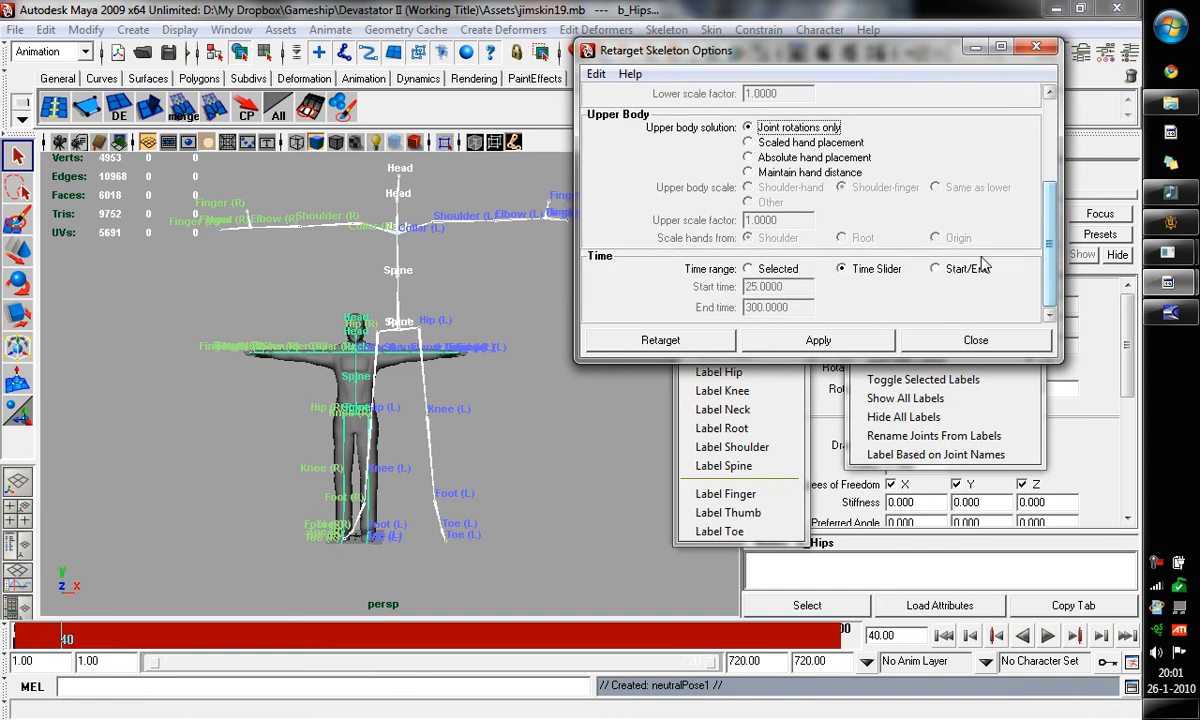
left_click(858, 268)
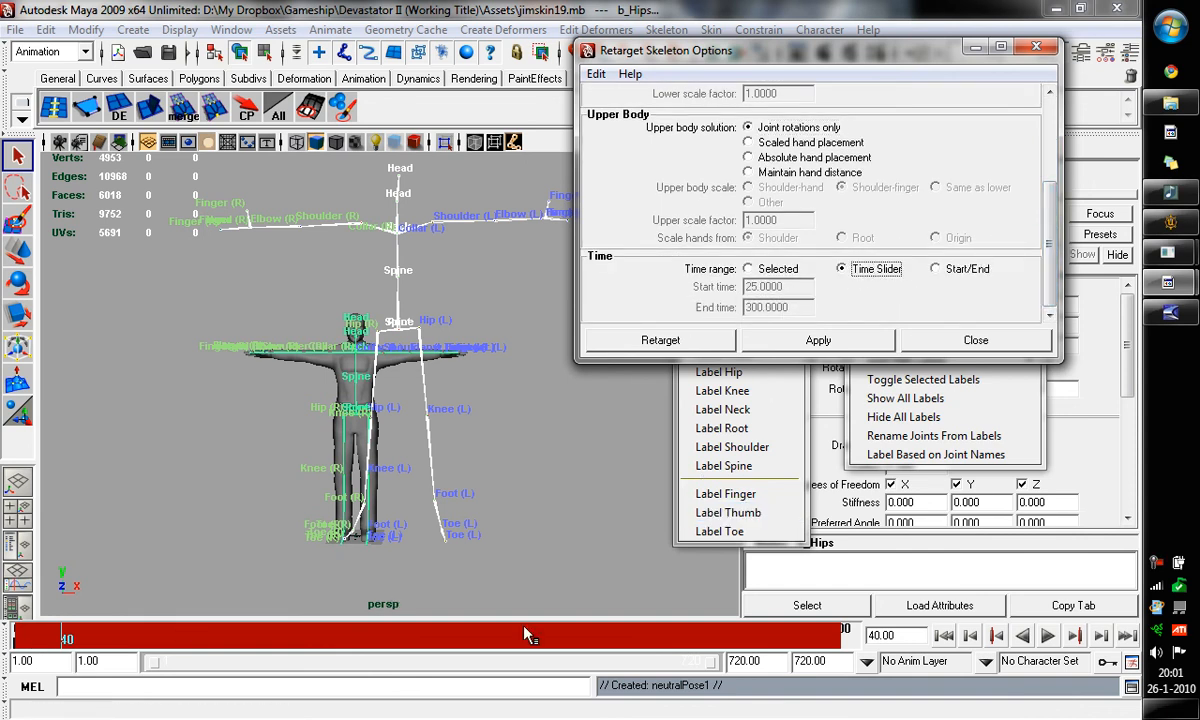
mouse_move(845, 634)
left_mouse_down()
mouse_move(864, 642)
mouse_move(446, 634)
mouse_move(10, 596)
left_mouse_up()
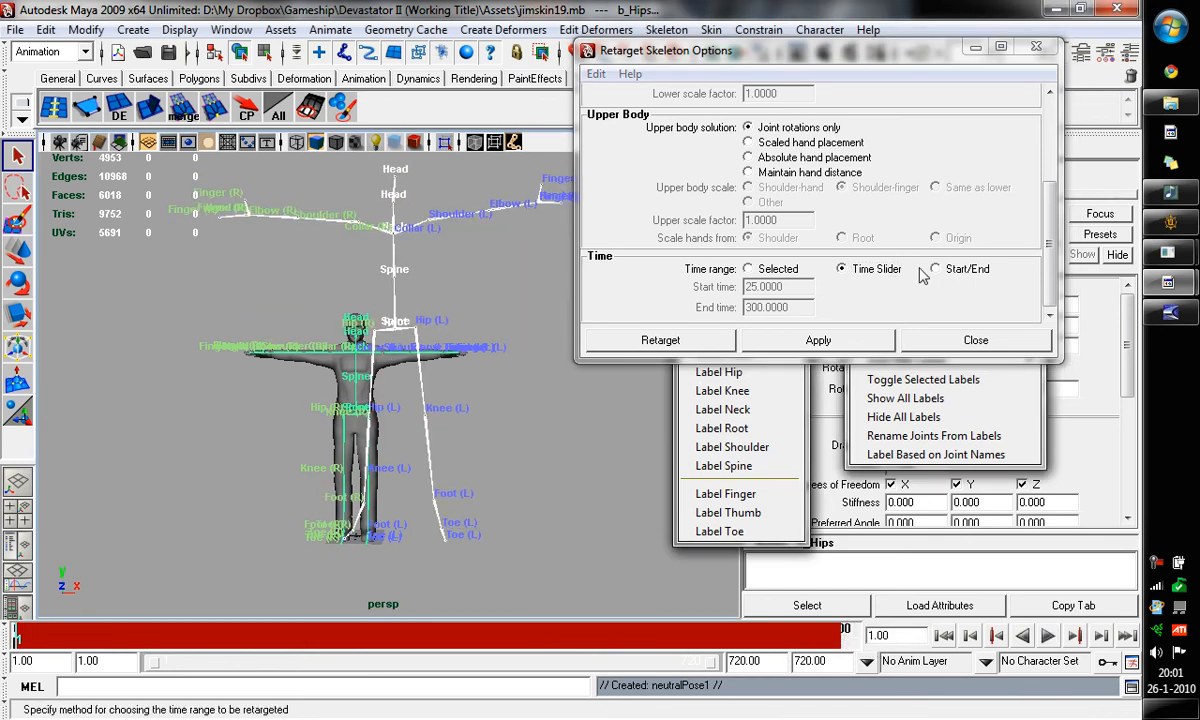
left_click(974, 270)
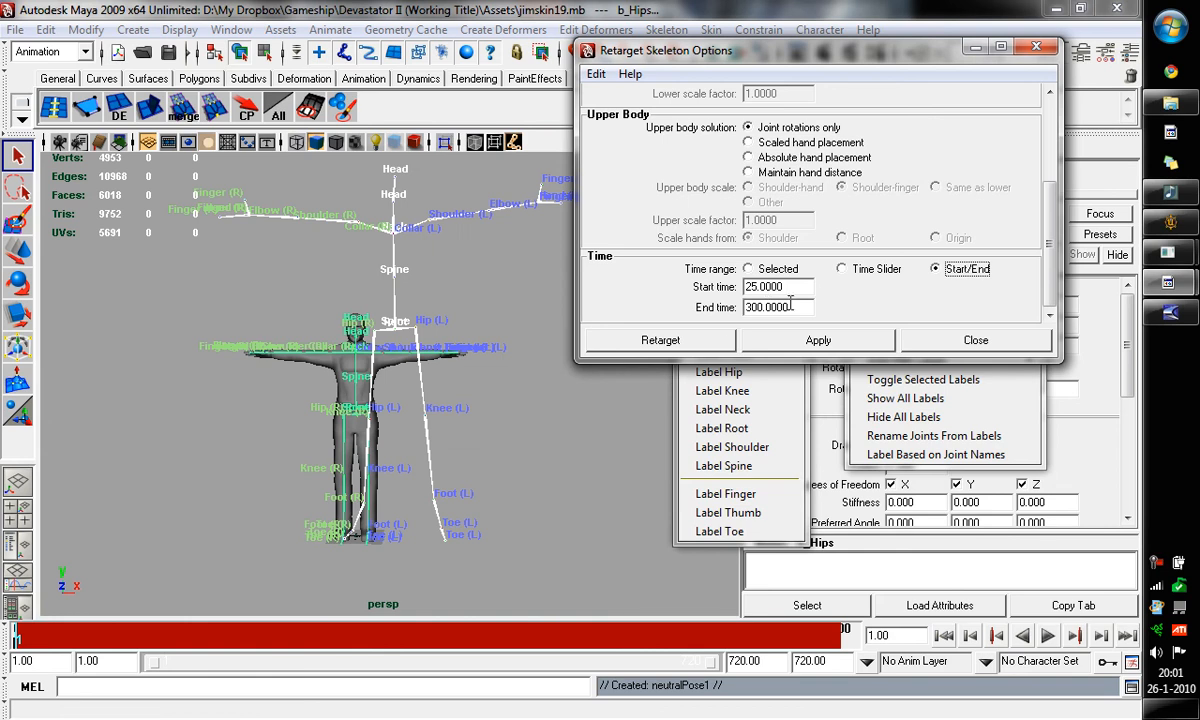
left_click(748, 269)
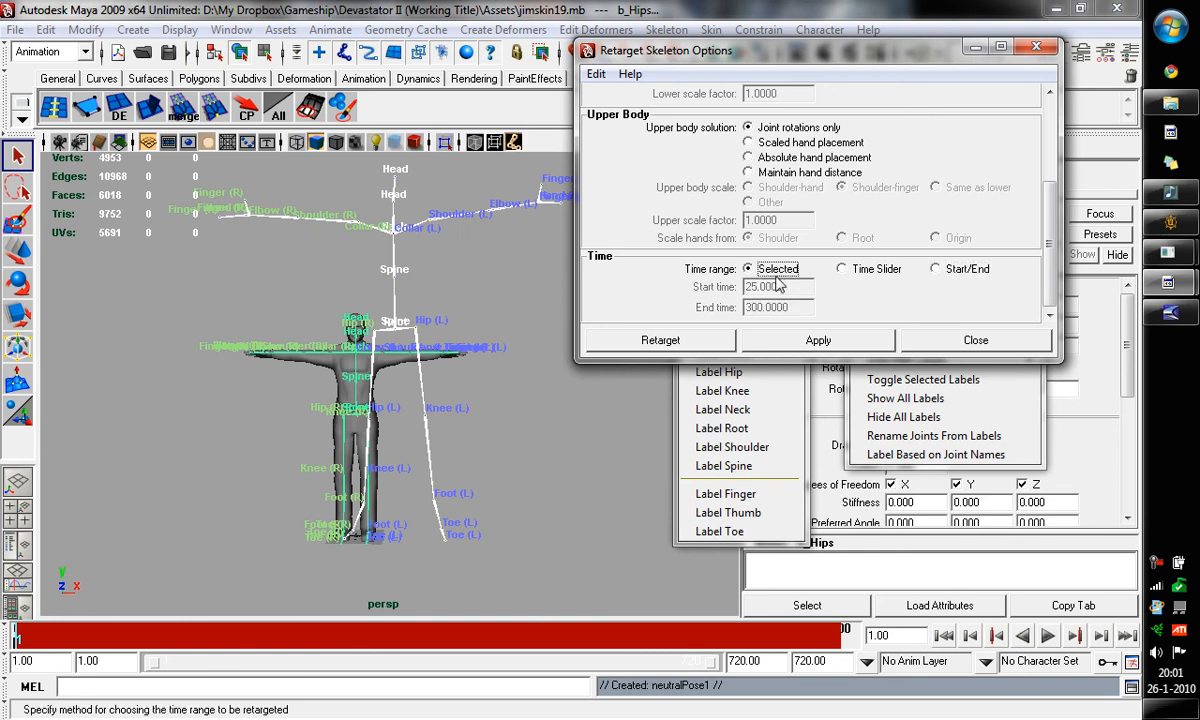
left_click(889, 272)
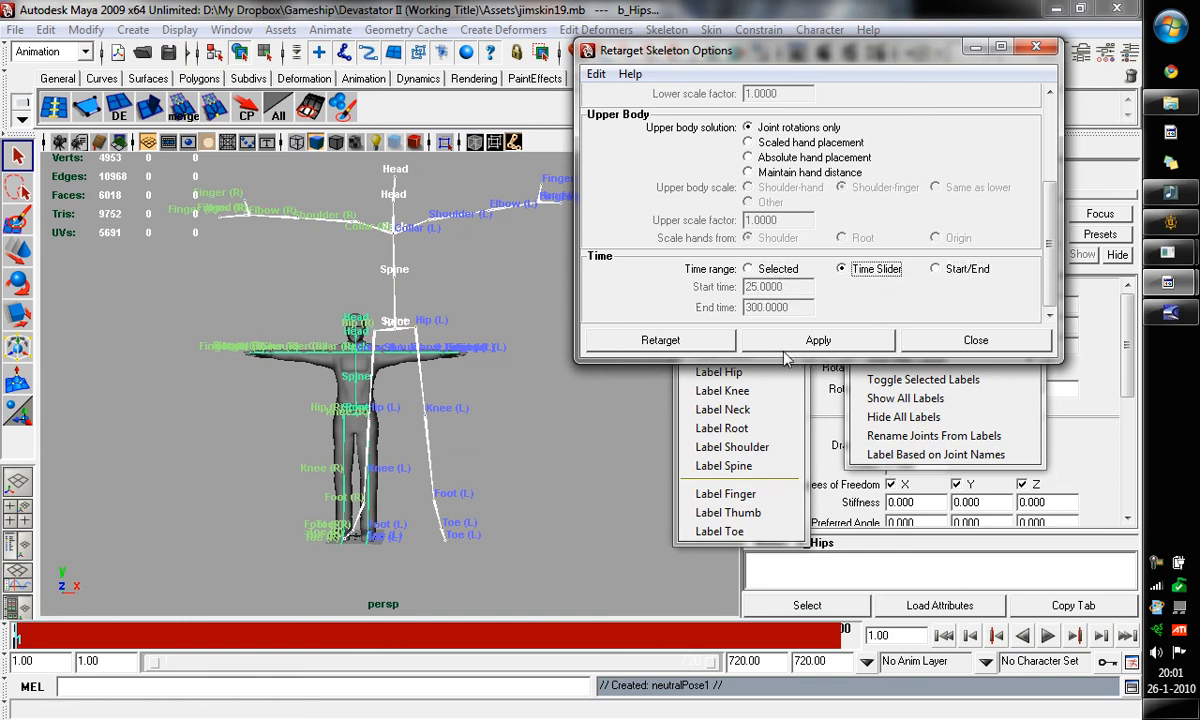